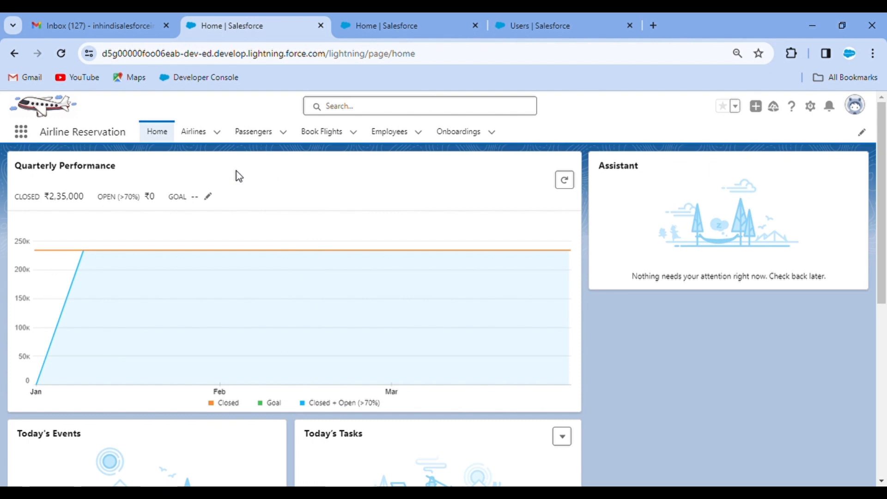
# Review the first employee's Onboarding Status options, cancel without changing it, and go to Setup
pyautogui.click(389, 135)
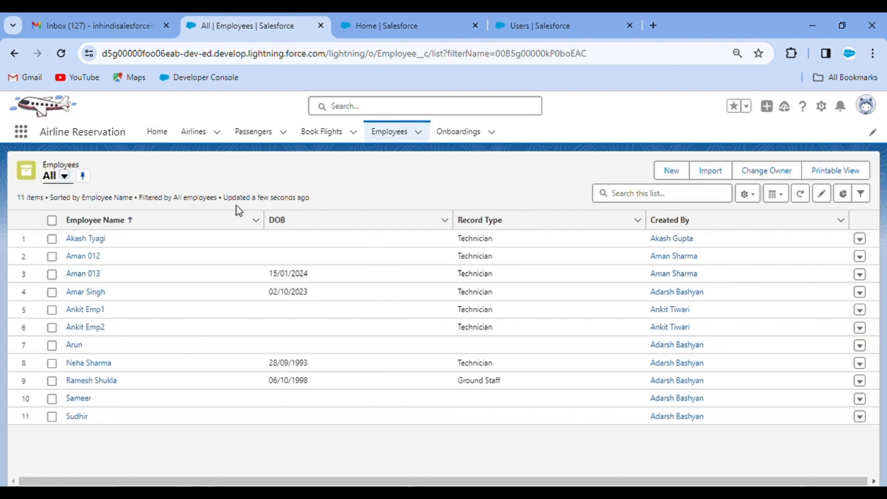
pyautogui.click(84, 239)
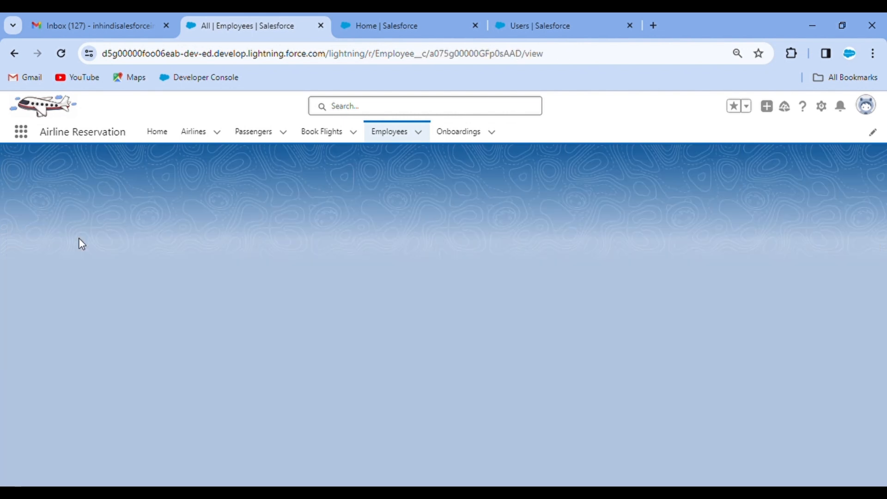
pyautogui.scroll(-2, 190, 342)
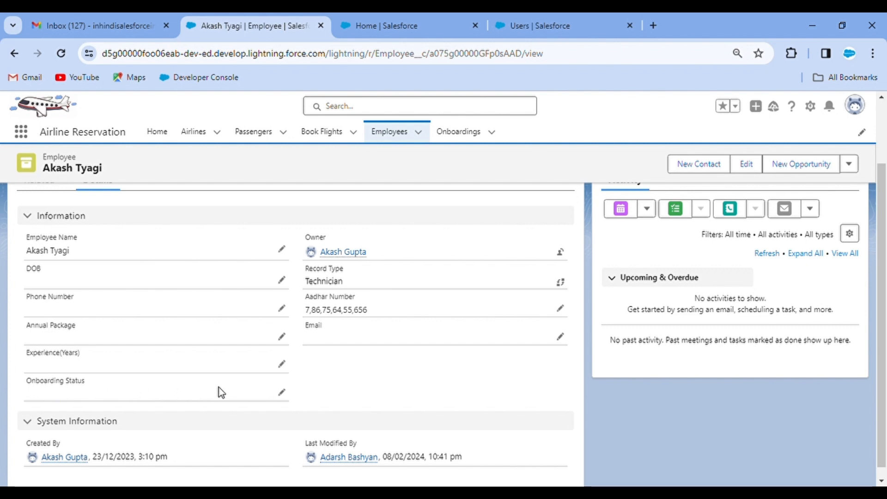
pyautogui.click(282, 393)
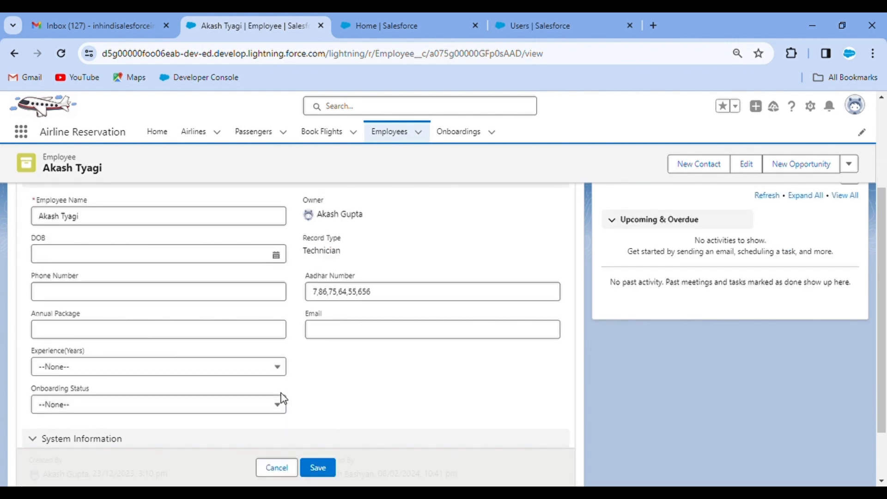
pyautogui.click(184, 409)
pyautogui.scroll(-1, 184, 410)
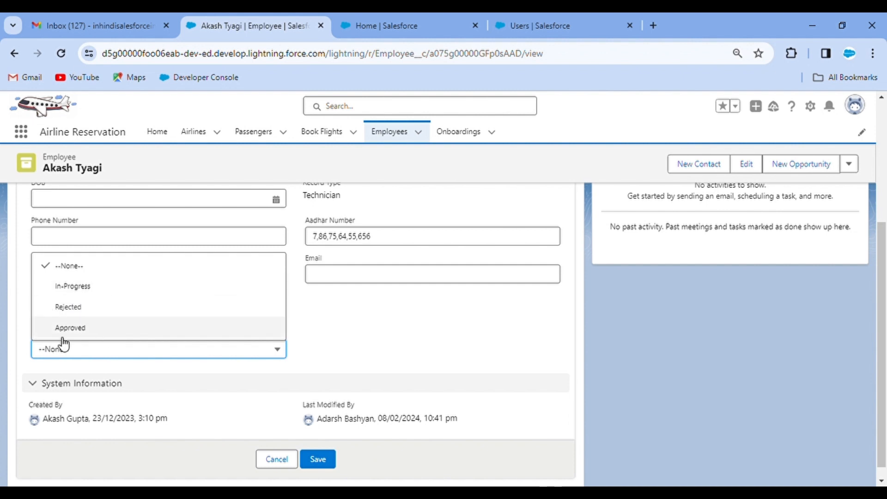
pyautogui.click(278, 465)
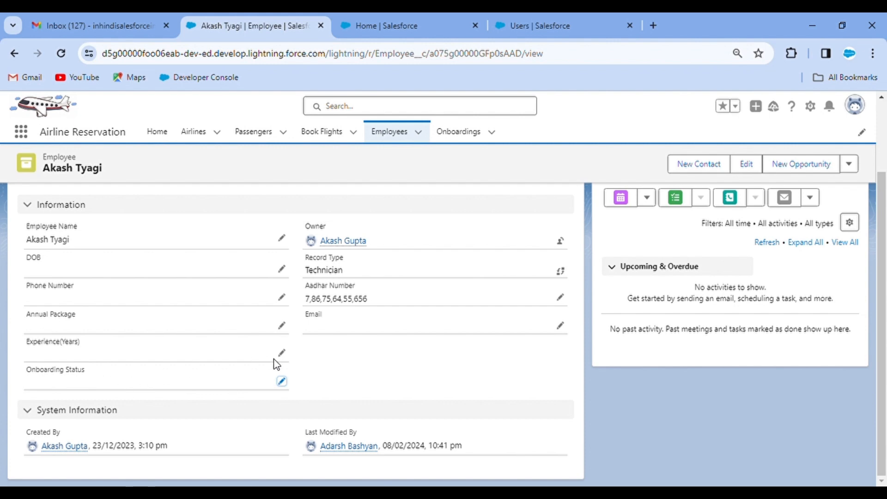
pyautogui.click(386, 23)
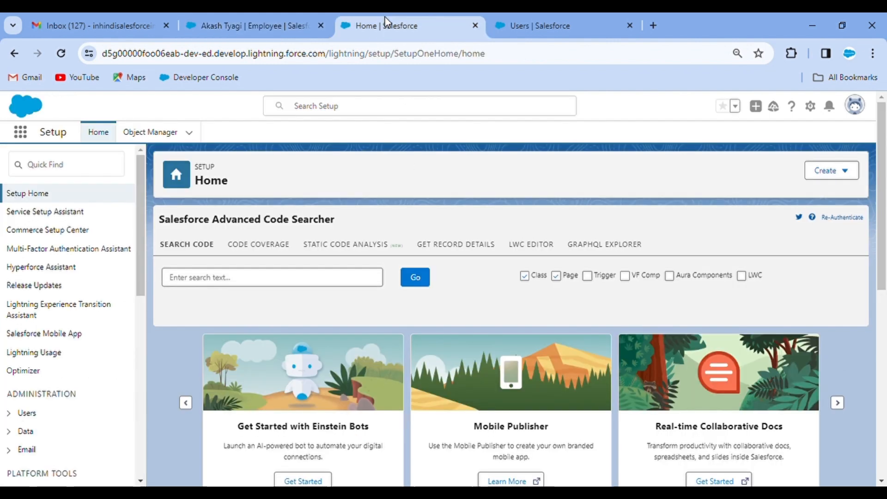
# Start a new employee record of the Technician record type from the Employees list
pyautogui.click(218, 24)
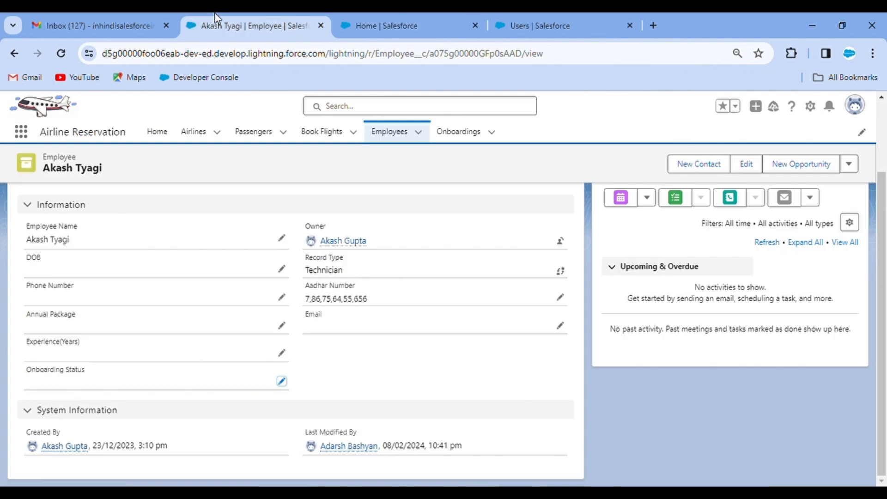
pyautogui.click(390, 138)
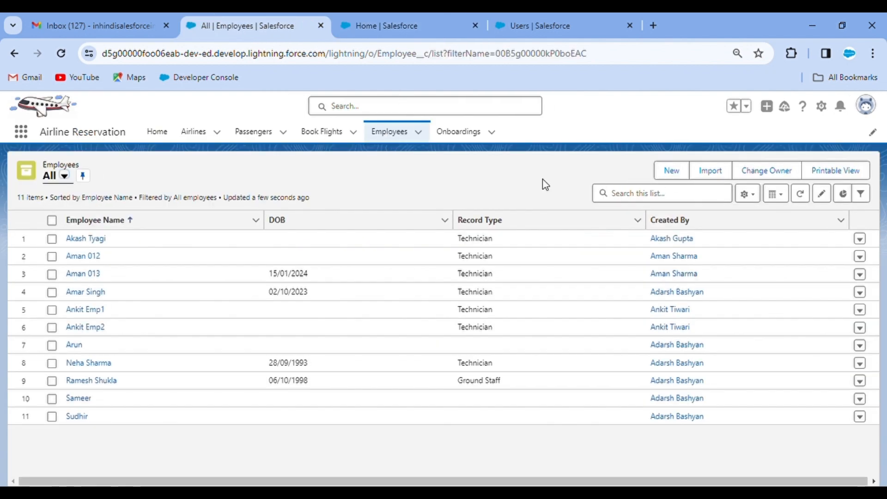
pyautogui.click(670, 171)
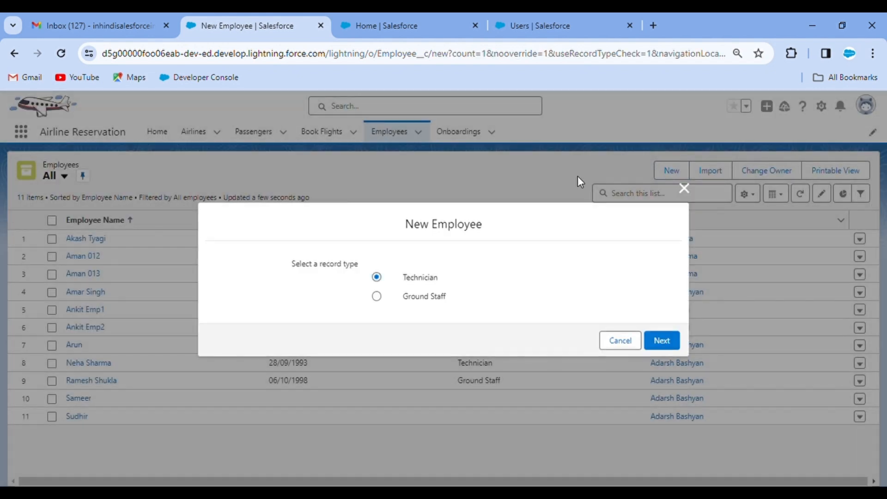
pyautogui.click(675, 342)
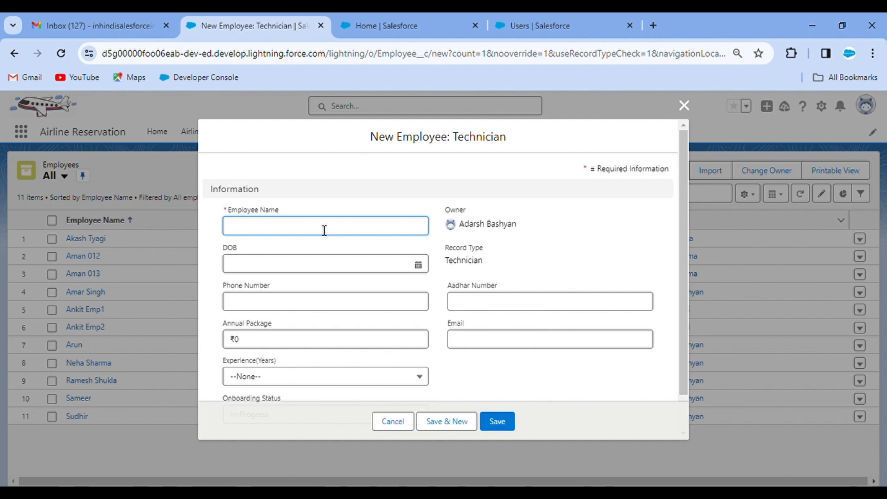
# Enter the employee's name and Aadhar number, save the record, and return to Employees
pyautogui.write('Samar')
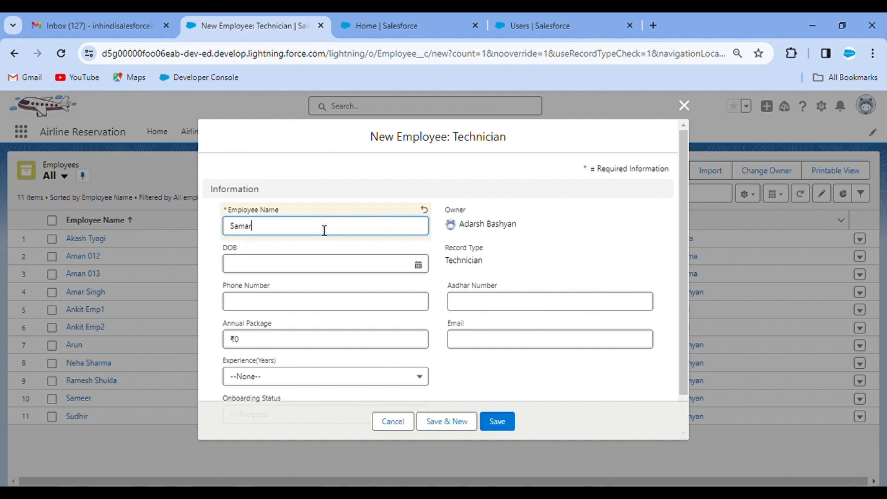
pyautogui.click(491, 242)
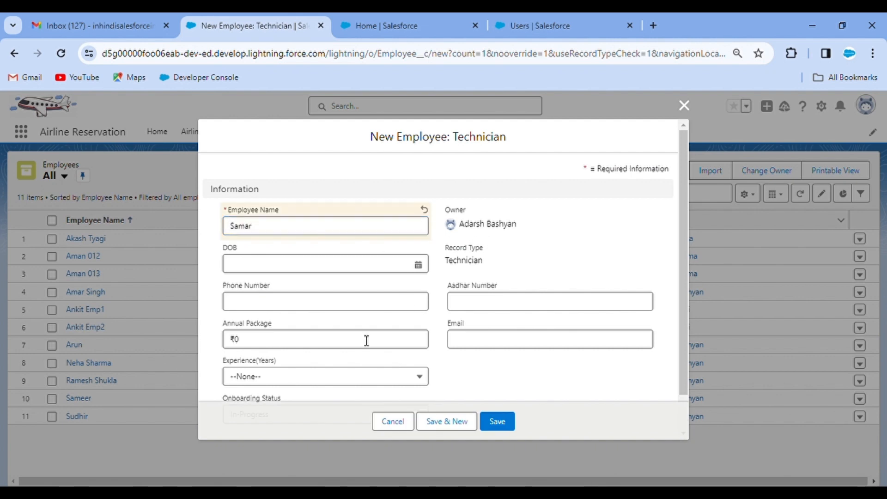
pyautogui.scroll(-1, 527, 229)
pyautogui.click(478, 270)
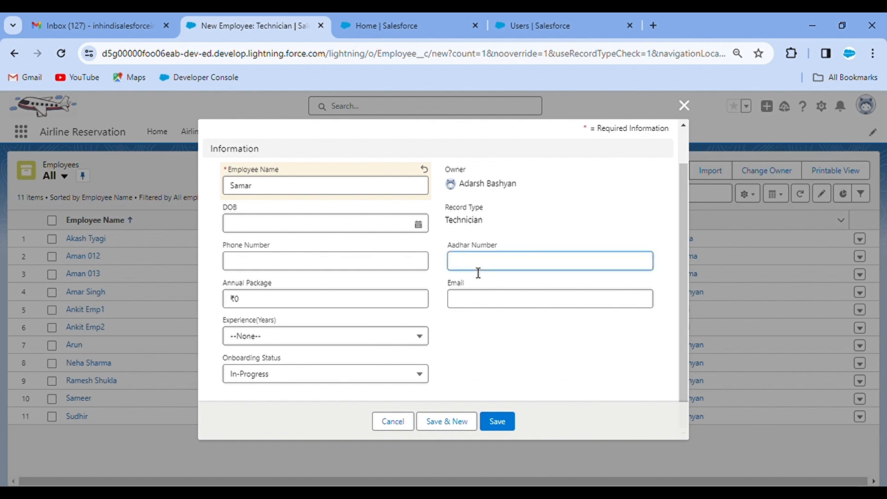
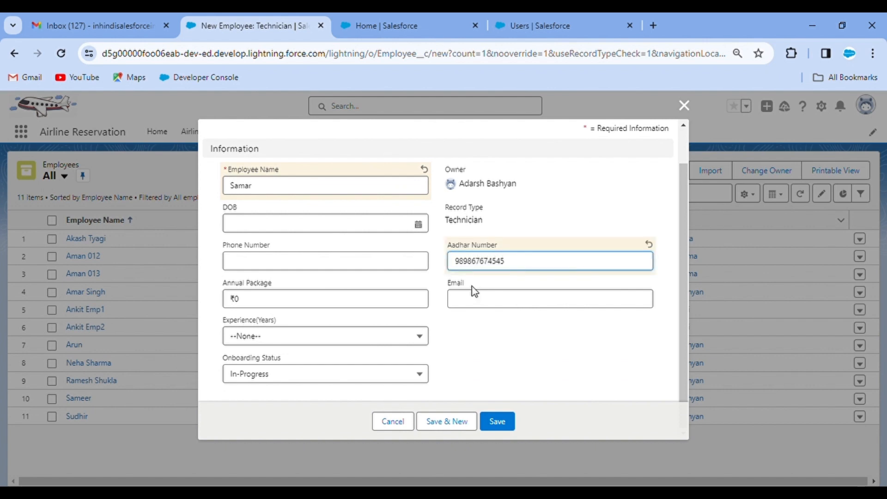
pyautogui.click(484, 360)
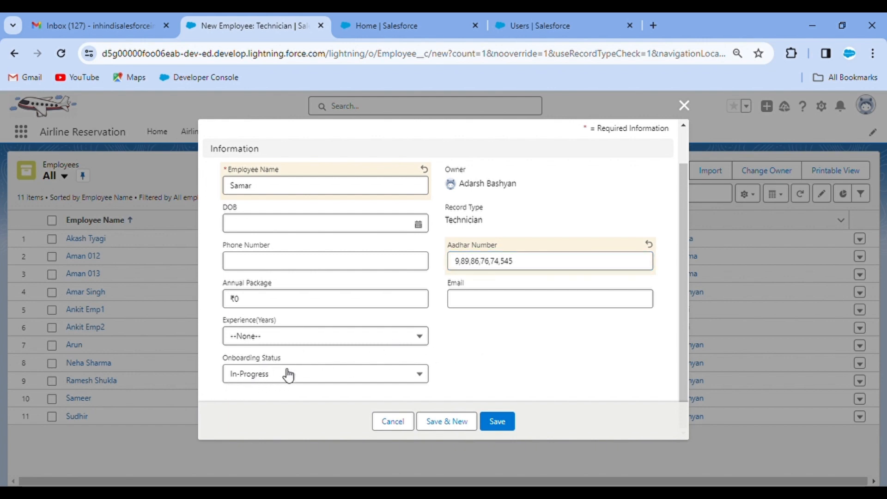
pyautogui.click(507, 427)
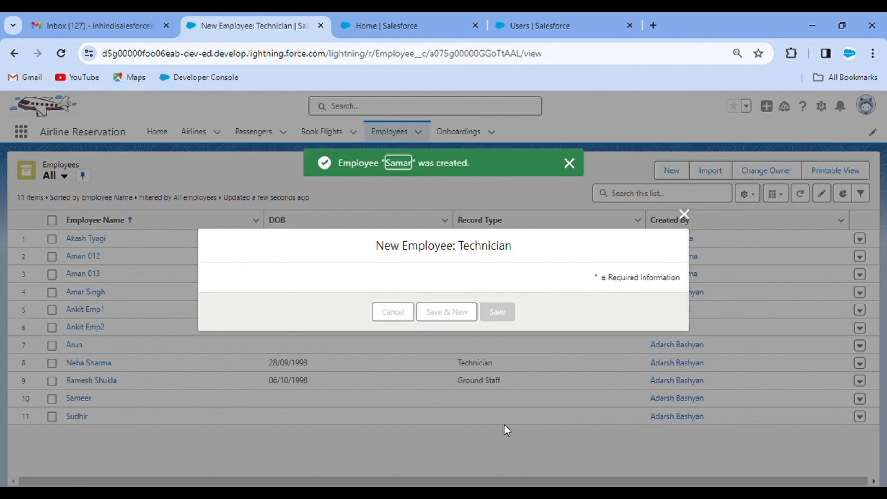
pyautogui.scroll(-2, 103, 358)
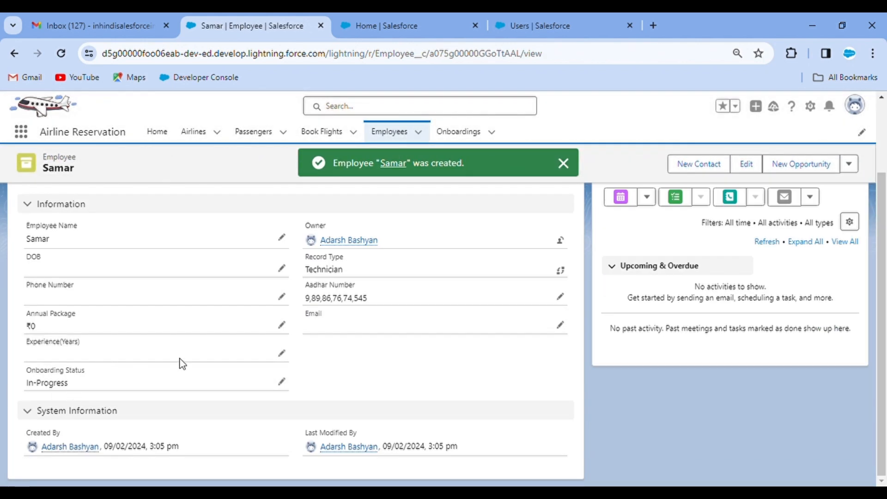
pyautogui.scroll(3, 364, 311)
pyautogui.click(400, 133)
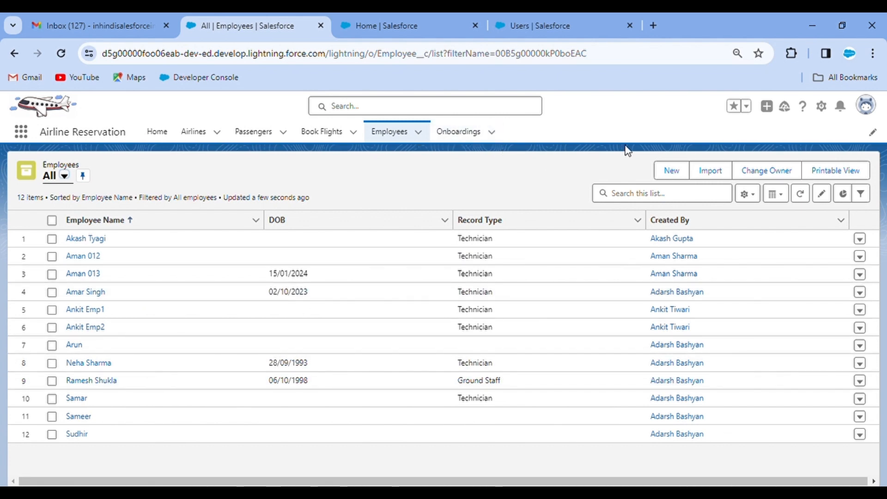
# Search Setup Quick Find for 'sharing' and open Sharing Settings at the Organization-Wide Defaults
pyautogui.click(821, 105)
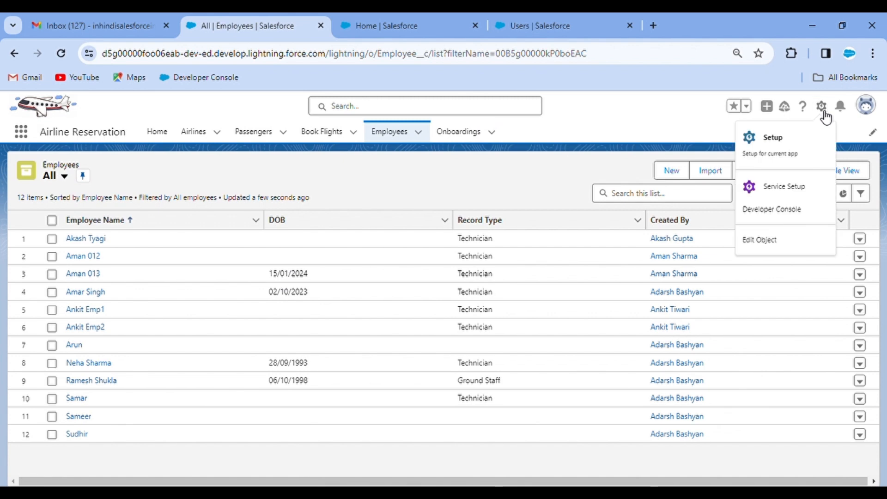
pyautogui.click(368, 20)
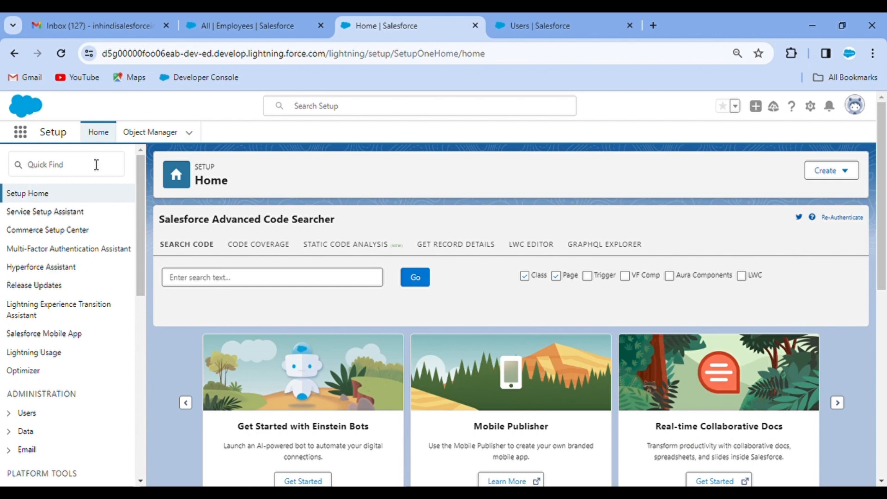
pyautogui.click(63, 174)
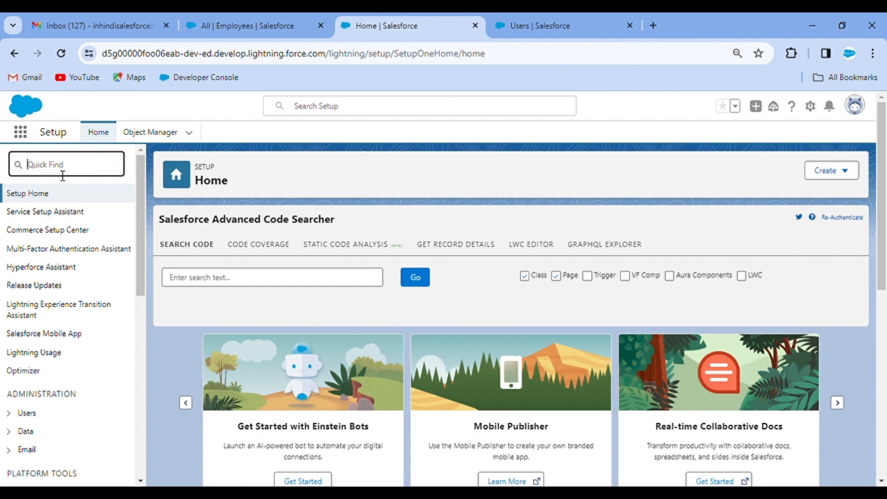
pyautogui.write('sharin')
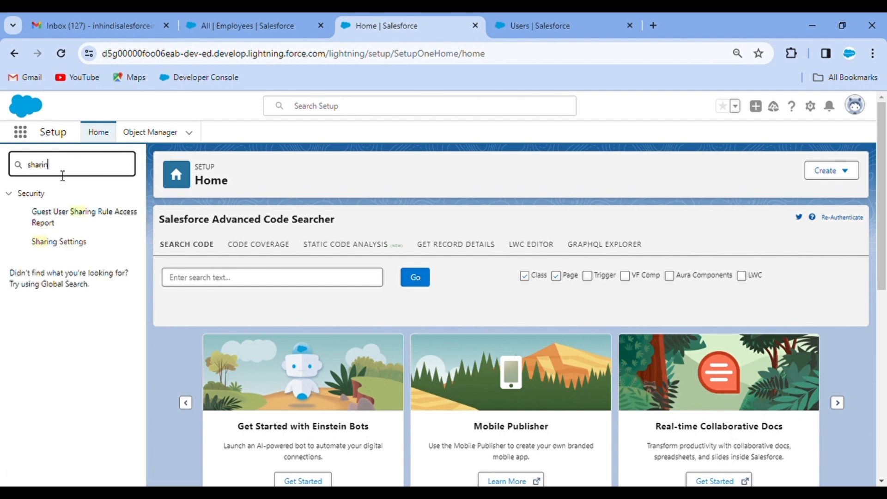
pyautogui.write('g')
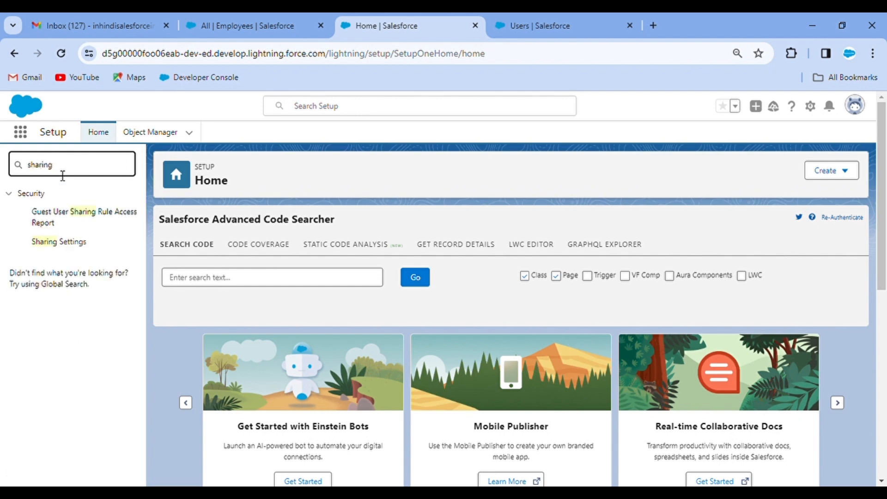
pyautogui.click(63, 244)
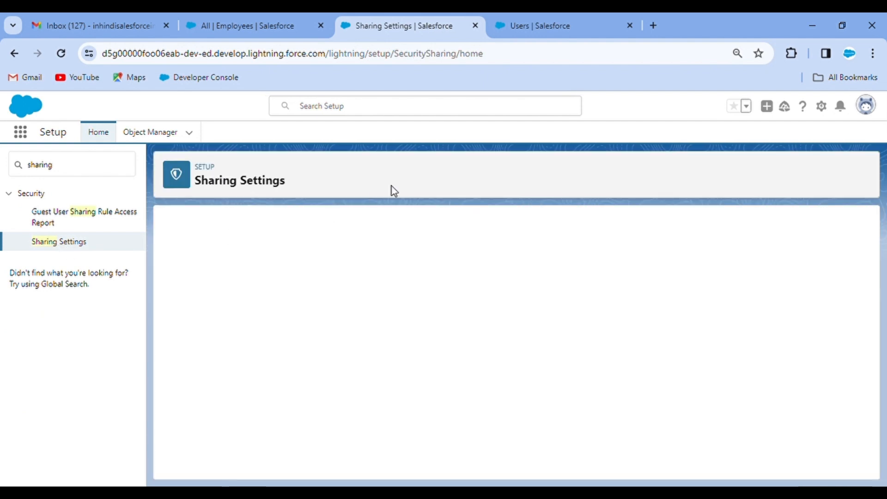
pyautogui.scroll(-10, 443, 341)
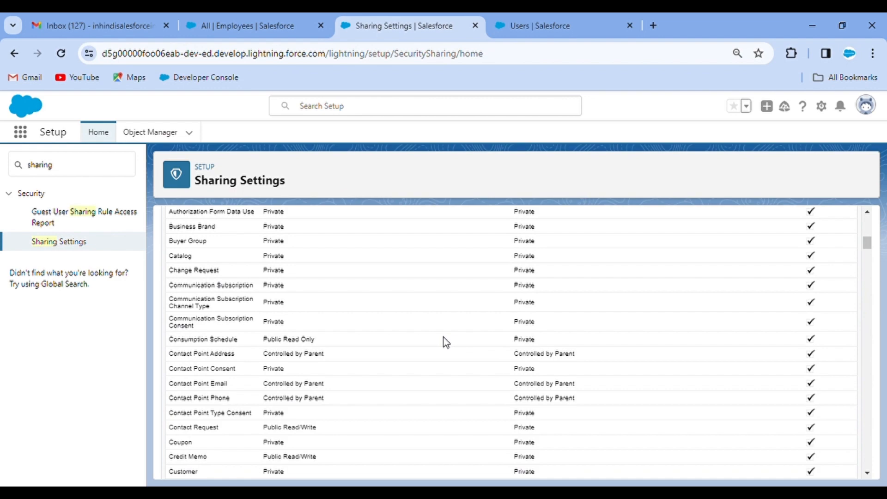
pyautogui.scroll(-10, 421, 317)
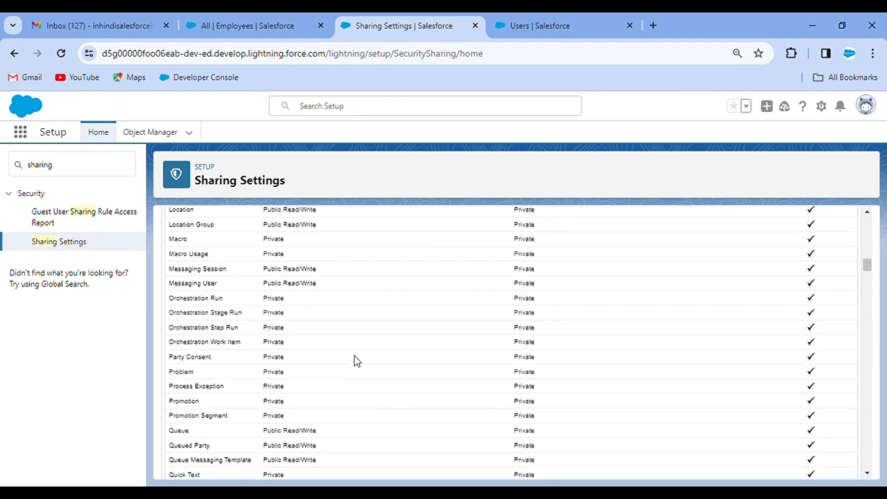
pyautogui.scroll(-4, 355, 360)
pyautogui.scroll(20, 355, 359)
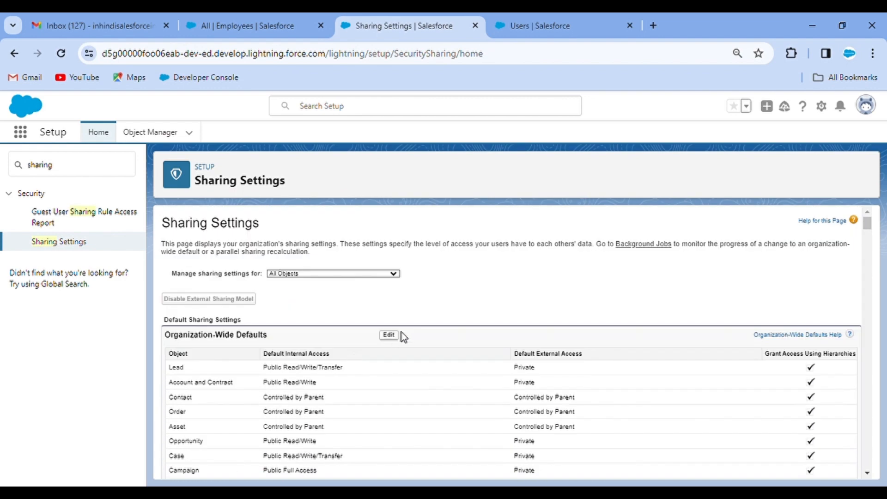
# Change Employee's Default Internal and External Access both to Public Read/Write, then save
pyautogui.click(390, 335)
pyautogui.scroll(-8, 434, 308)
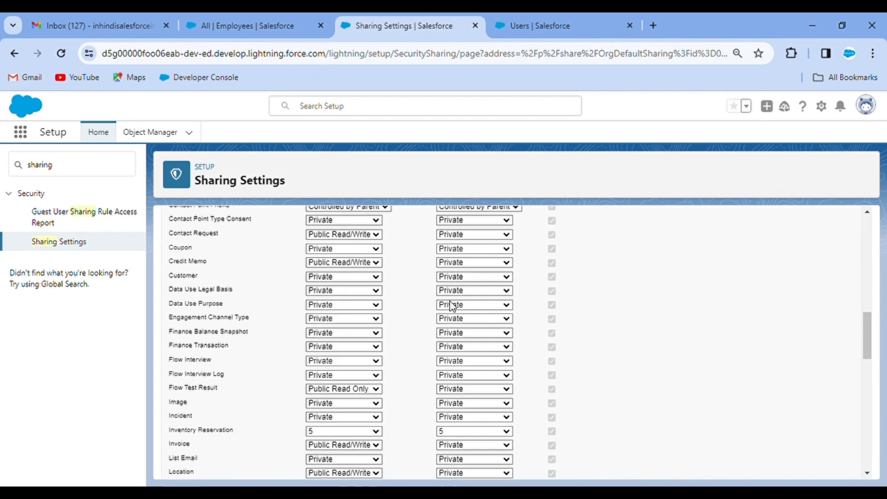
pyautogui.scroll(-10, 452, 306)
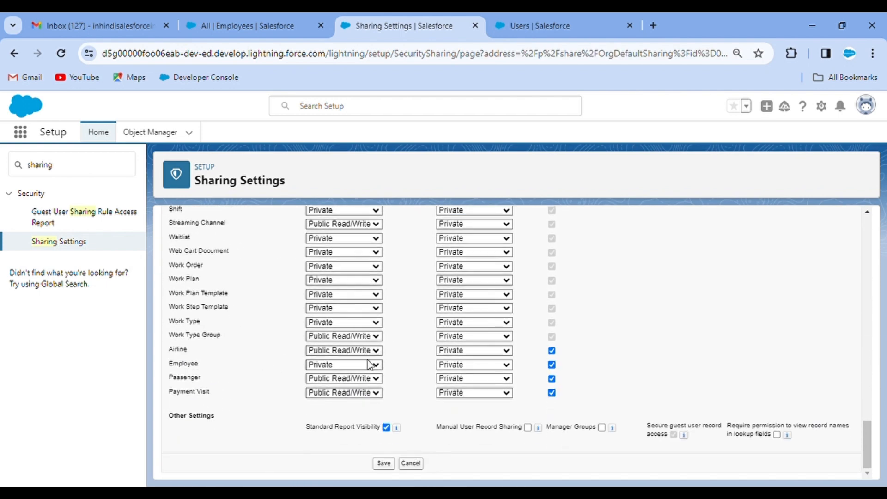
pyautogui.click(363, 392)
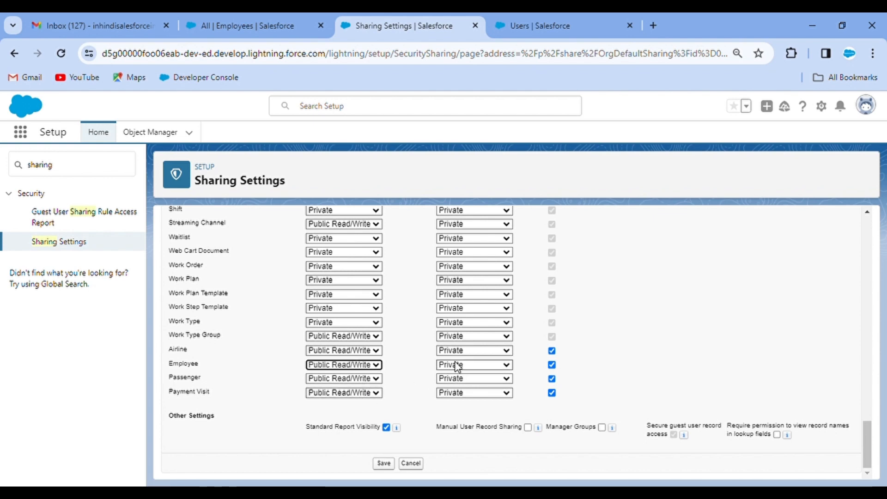
pyautogui.click(456, 363)
pyautogui.click(465, 402)
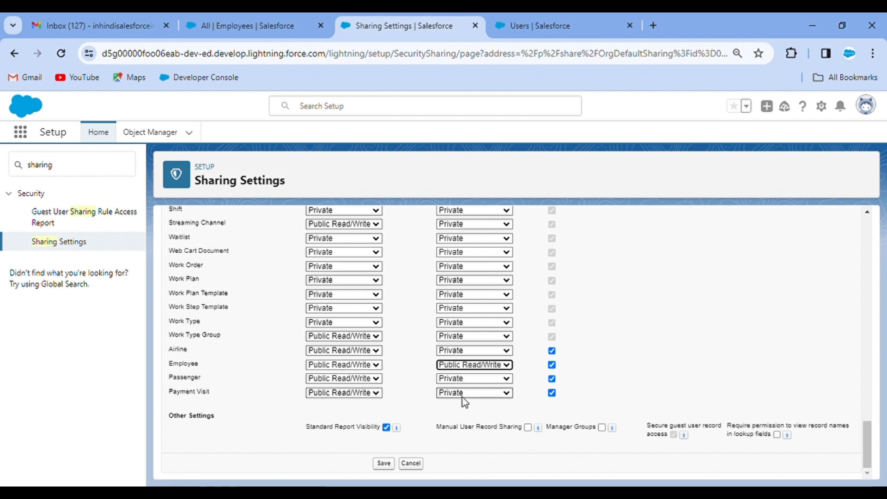
pyautogui.scroll(15, 396, 365)
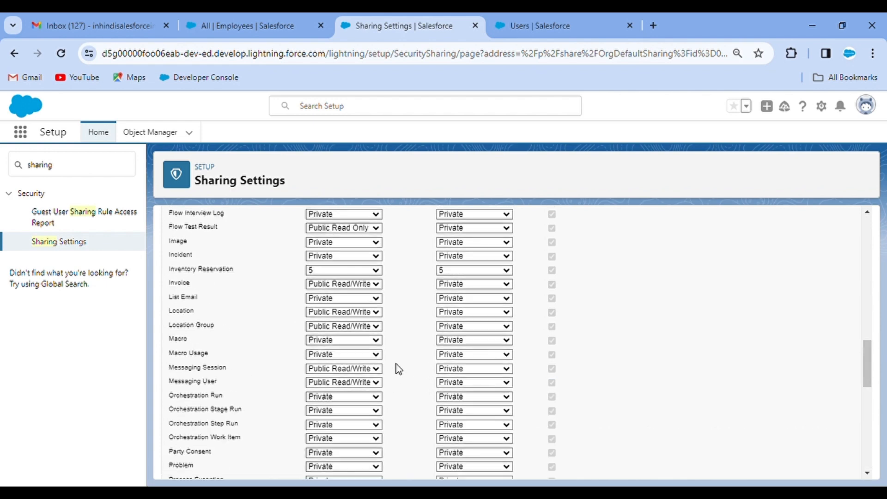
pyautogui.click(384, 275)
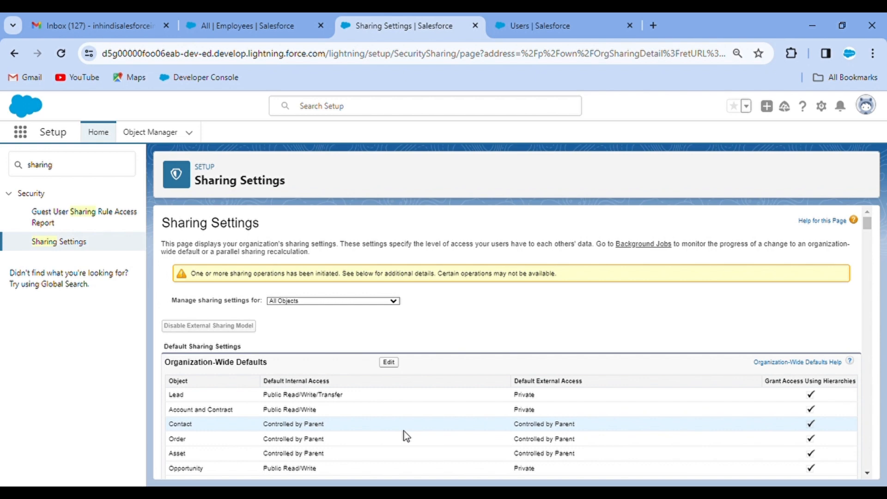
pyautogui.scroll(-3, 403, 431)
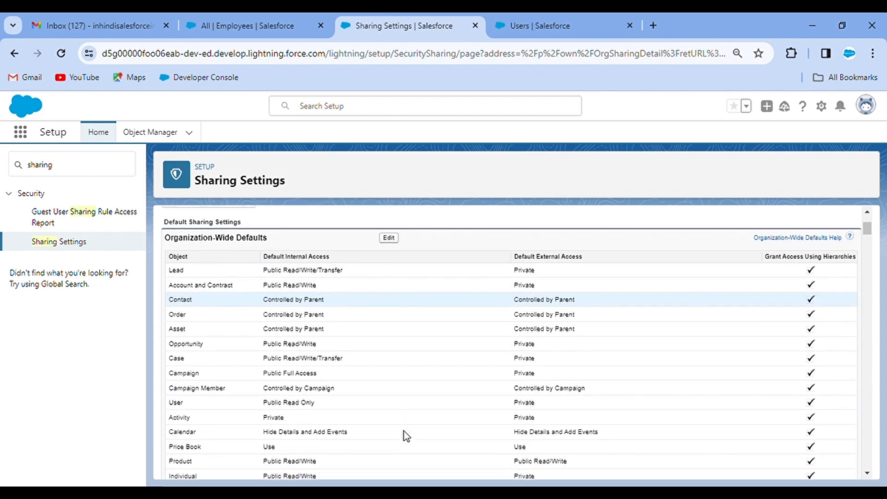
# Find Approval Processes via 'approv', select Employee, and launch the Standard Setup Wizard
pyautogui.doubleClick(73, 170)
pyautogui.write('app')
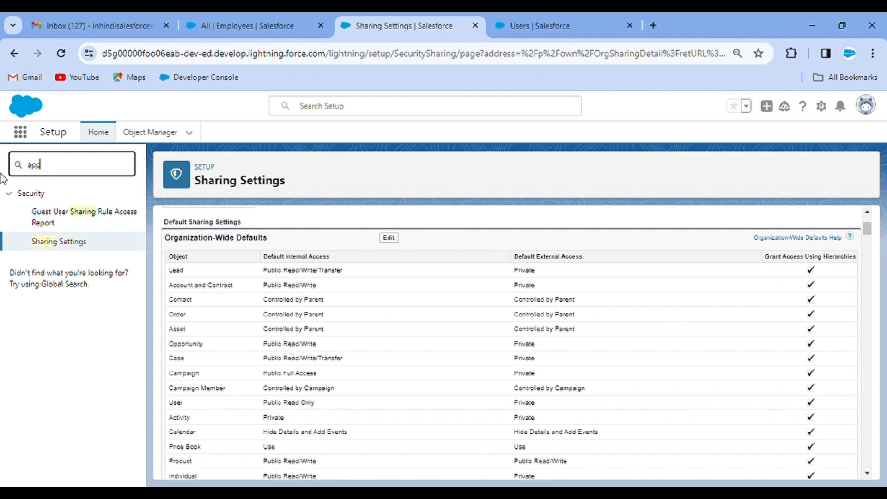
pyautogui.write('rov')
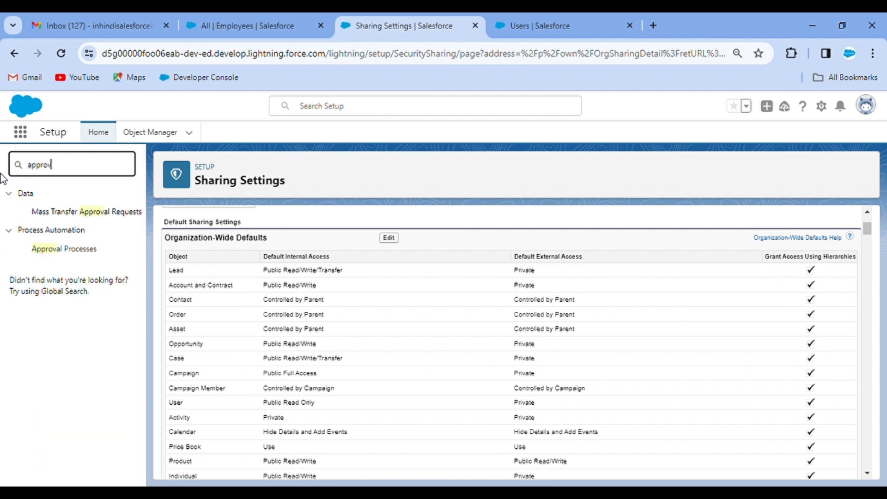
pyautogui.click(71, 251)
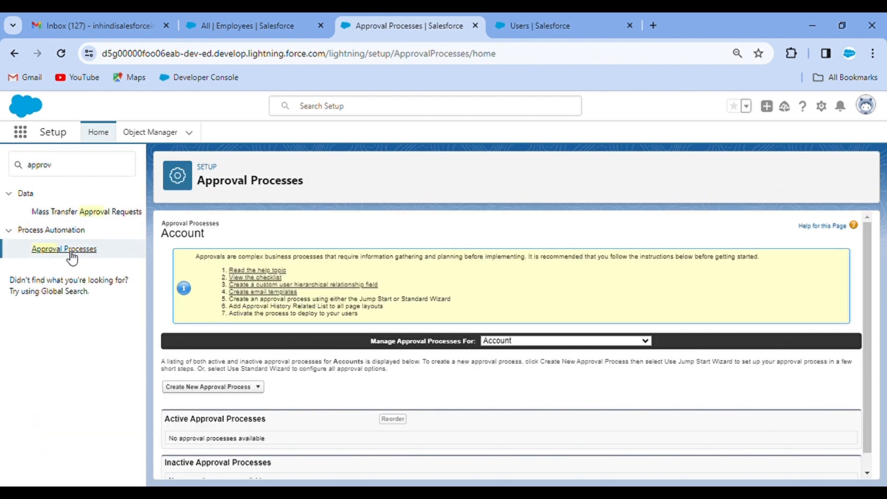
pyautogui.scroll(-1, 462, 268)
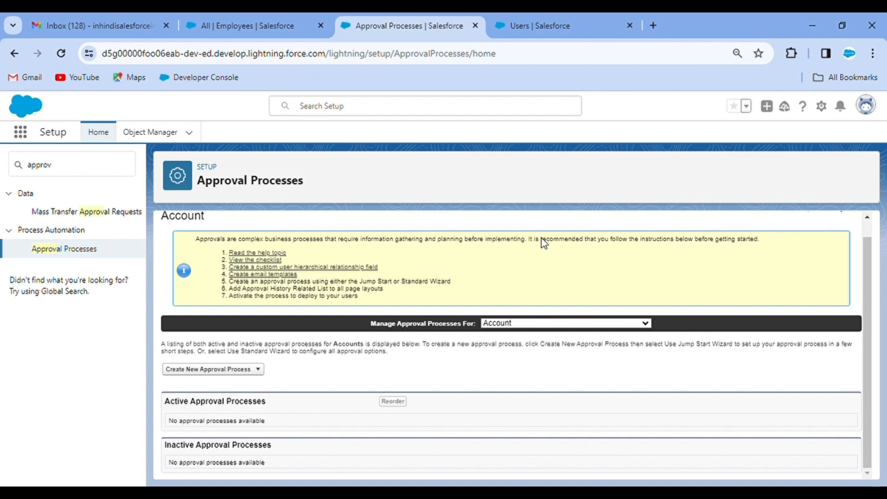
pyautogui.click(517, 138)
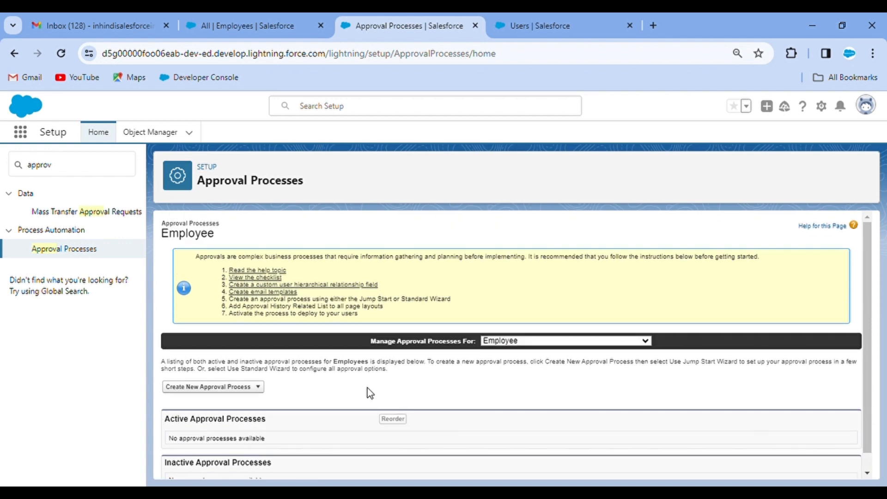
pyautogui.click(253, 388)
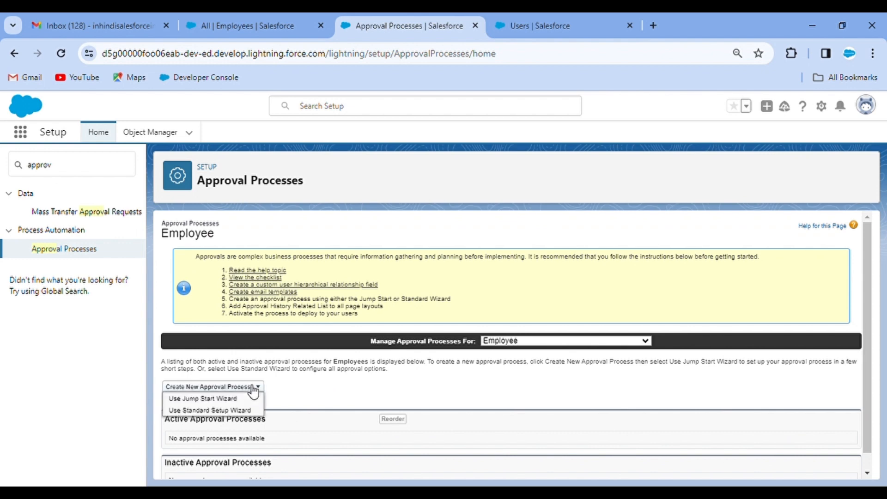
pyautogui.click(214, 411)
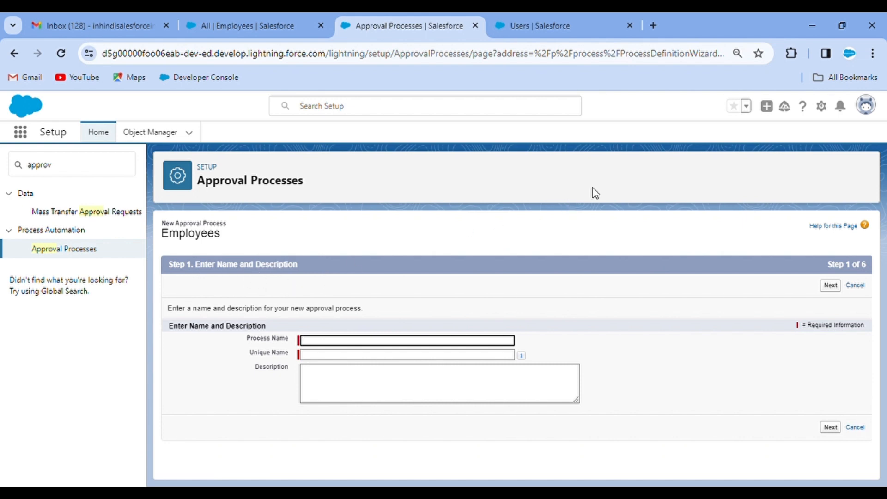
# Enter 'Employee Onboarding Approval Process' as the process name, auto-filling its unique name, and continue
pyautogui.click(342, 347)
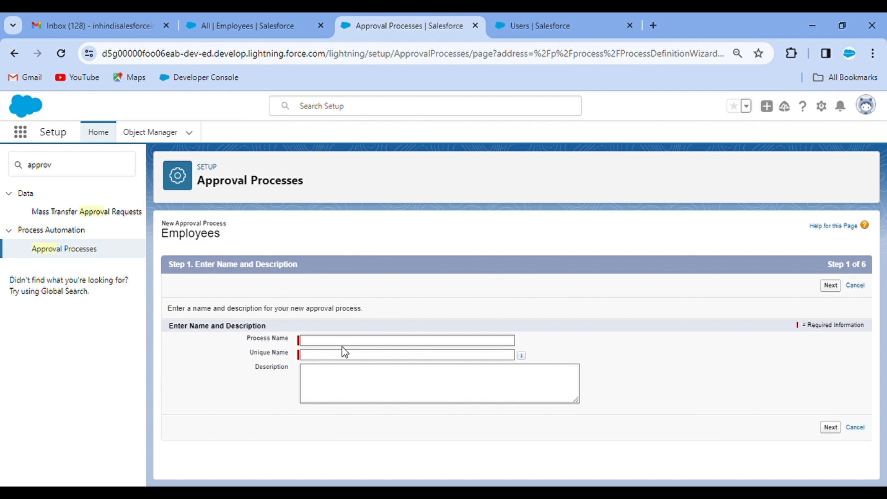
pyautogui.click(336, 346)
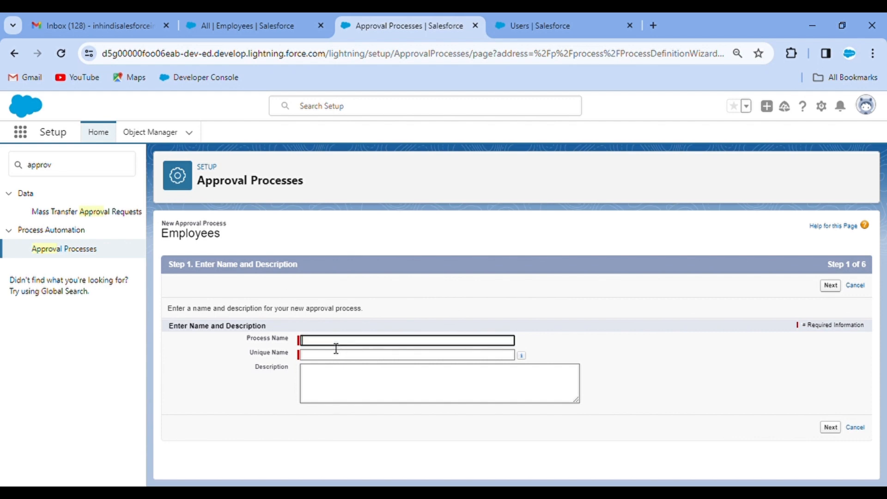
pyautogui.write('Employee Onboarding Approval')
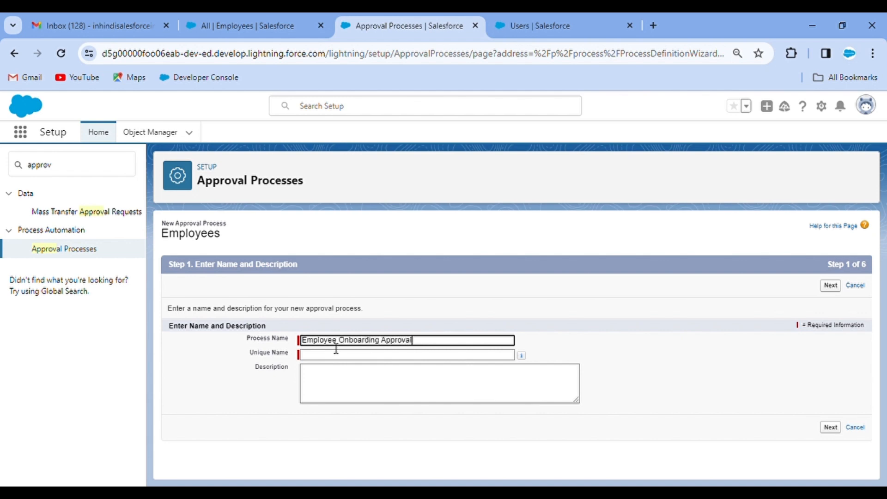
pyautogui.write(' Process')
pyautogui.click(539, 289)
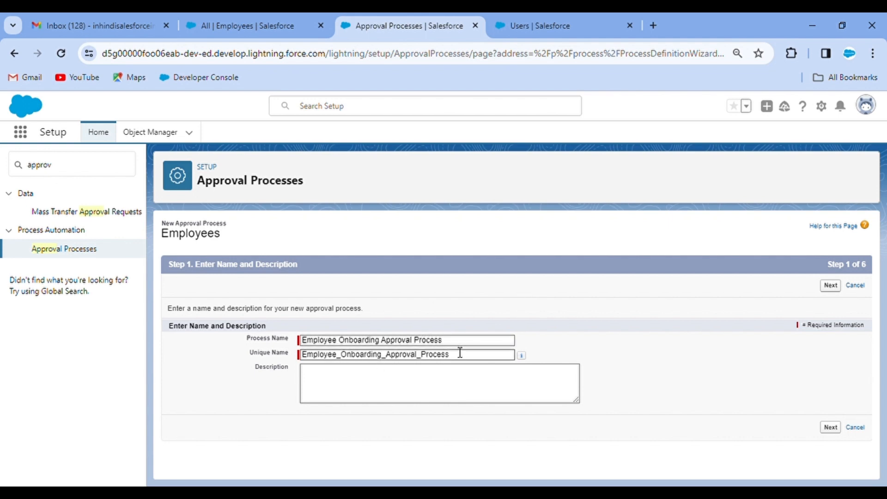
pyautogui.click(837, 287)
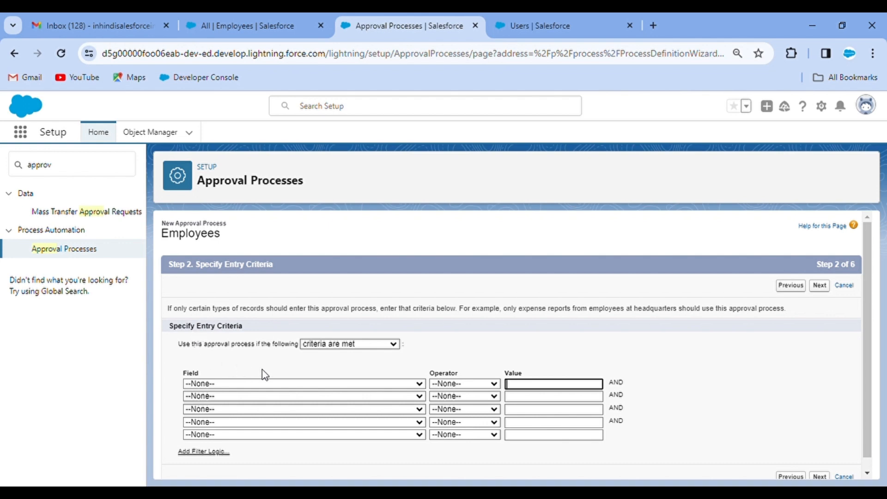
pyautogui.click(268, 384)
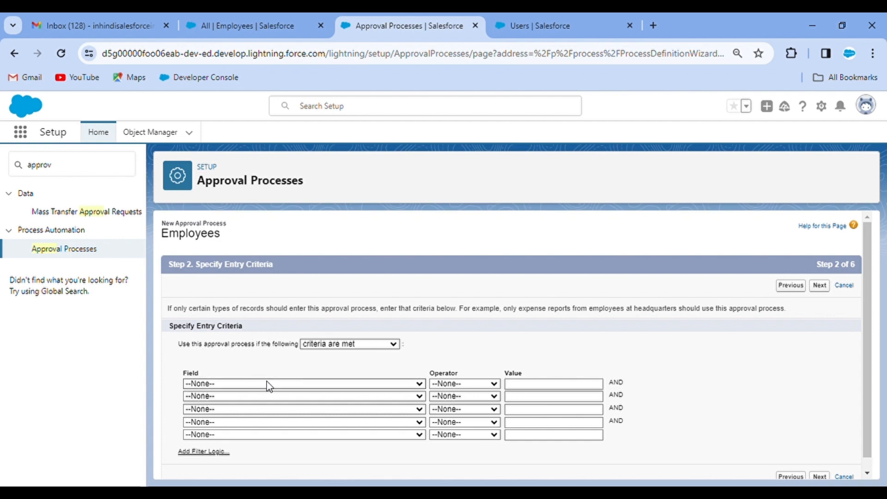
# Add entry criteria Record Type equals Technician and Experience(Years) equals 2
pyautogui.click(271, 313)
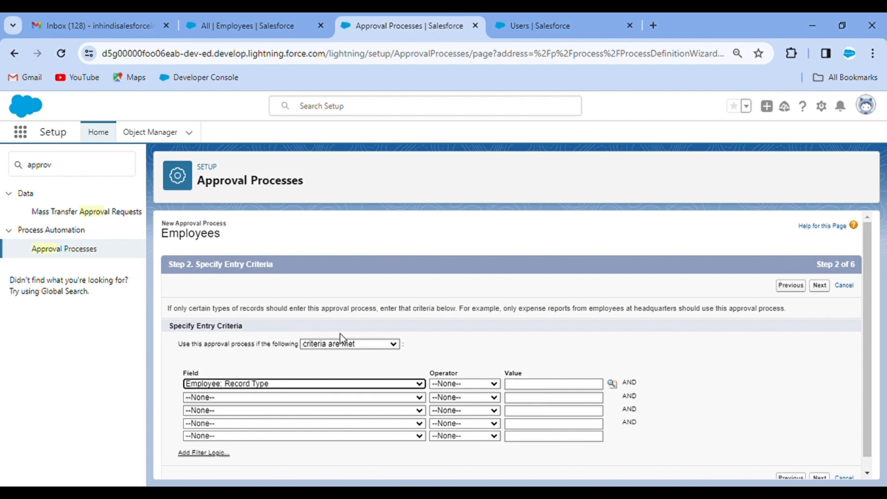
pyautogui.click(464, 386)
pyautogui.click(463, 403)
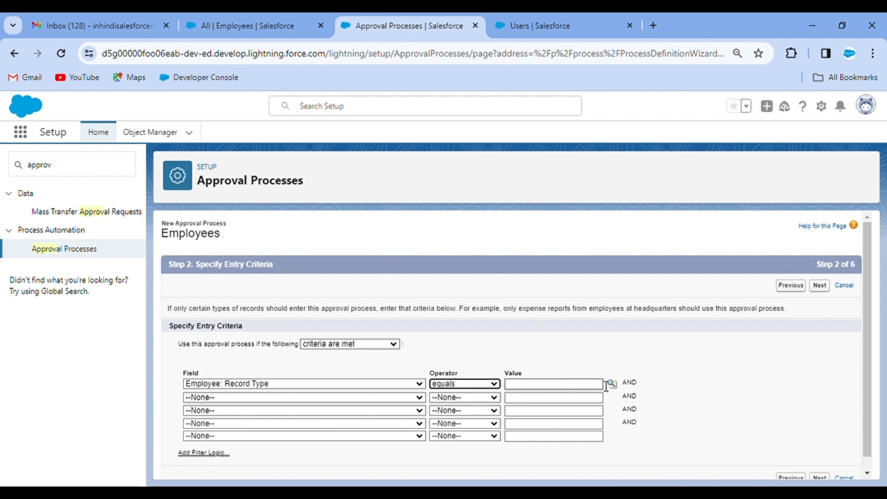
pyautogui.click(613, 386)
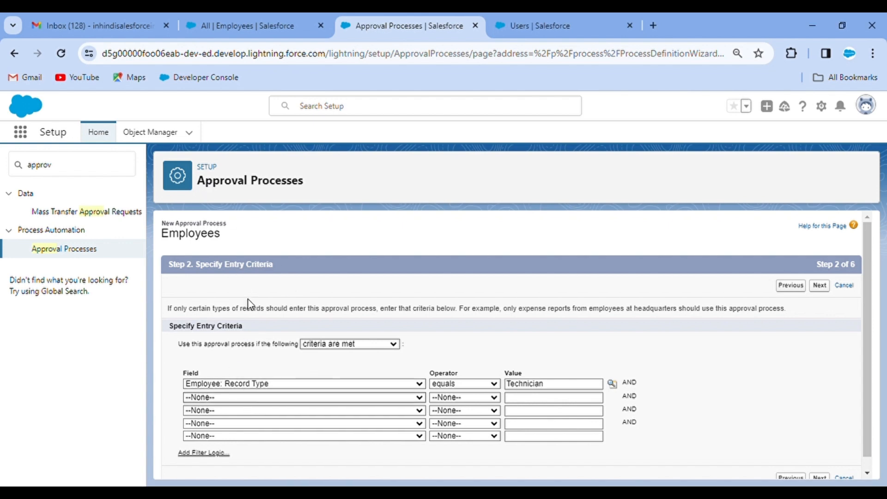
pyautogui.click(262, 288)
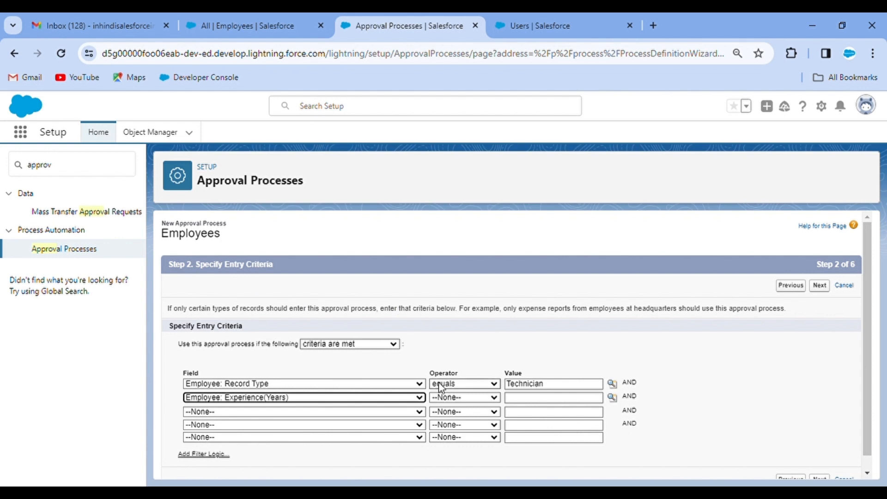
pyautogui.click(463, 403)
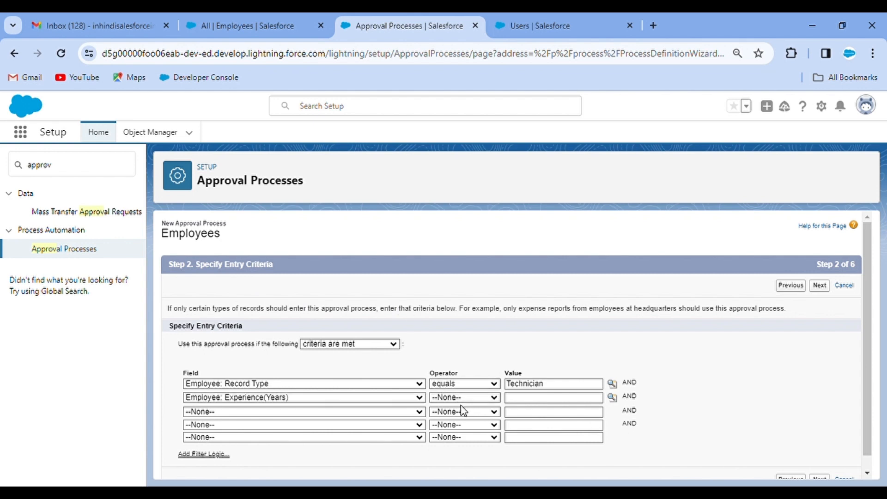
pyautogui.click(443, 311)
pyautogui.click(613, 398)
pyautogui.click(201, 235)
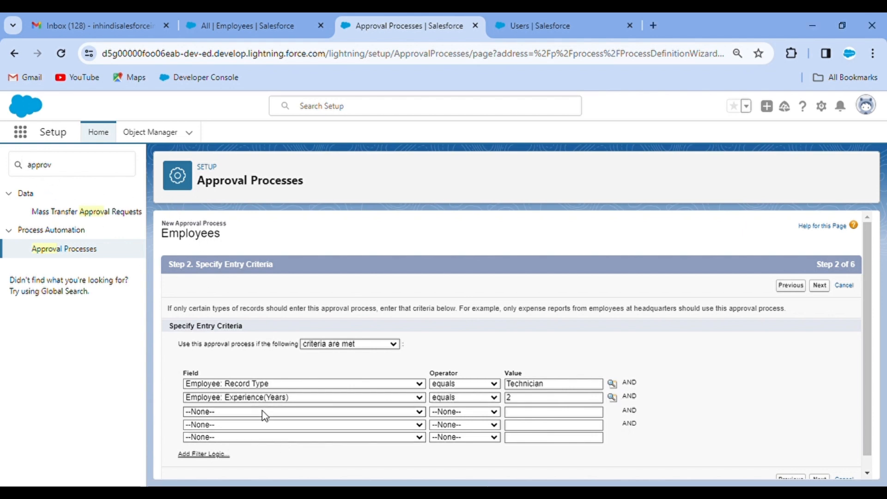
# Add the criterion Onboarding Status equals In-Progress and advance to the approver step
pyautogui.click(266, 326)
pyautogui.click(498, 409)
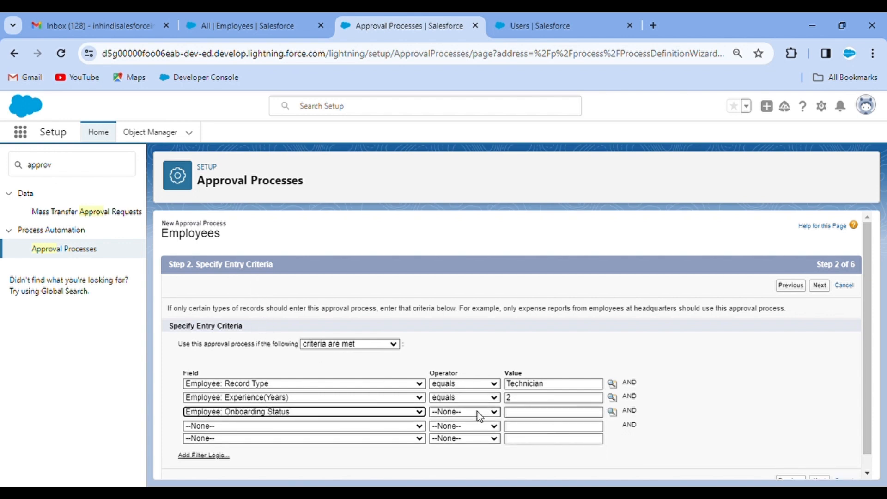
pyautogui.click(450, 320)
pyautogui.click(612, 411)
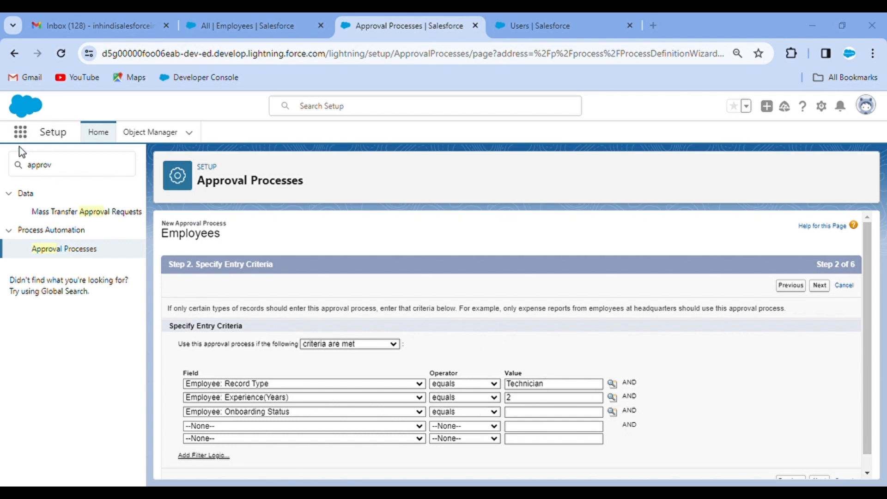
pyautogui.click(214, 199)
pyautogui.click(820, 286)
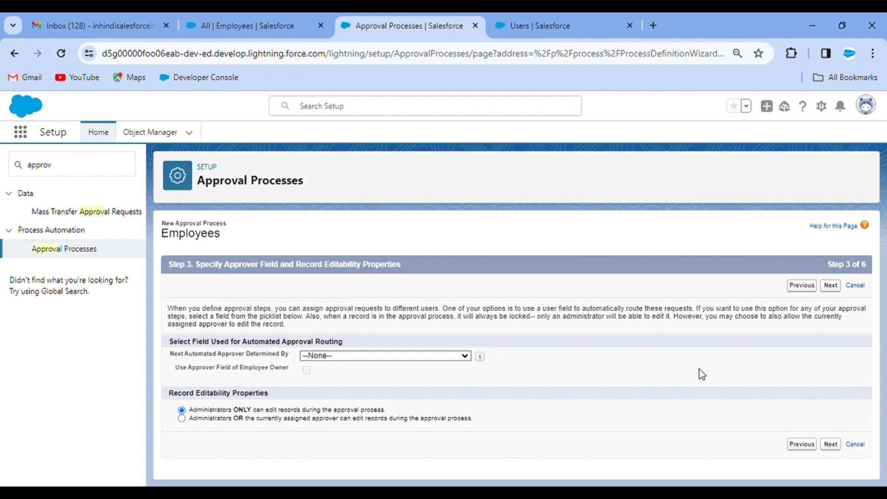
# Keep the default approver settings and start a new classic email template for notifications
pyautogui.click(835, 289)
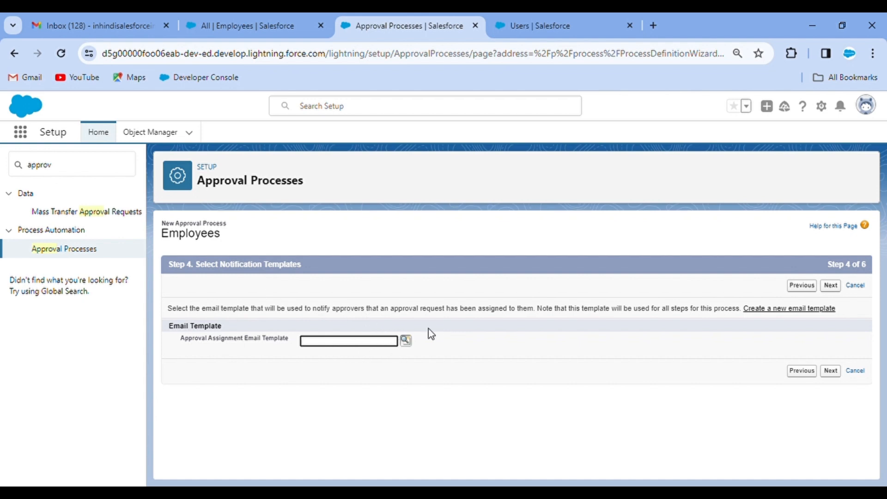
pyautogui.click(771, 309)
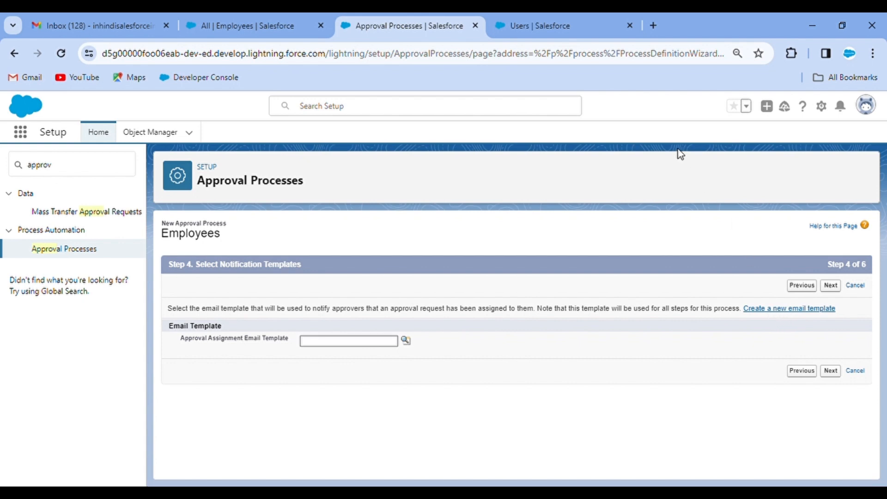
pyautogui.click(521, 14)
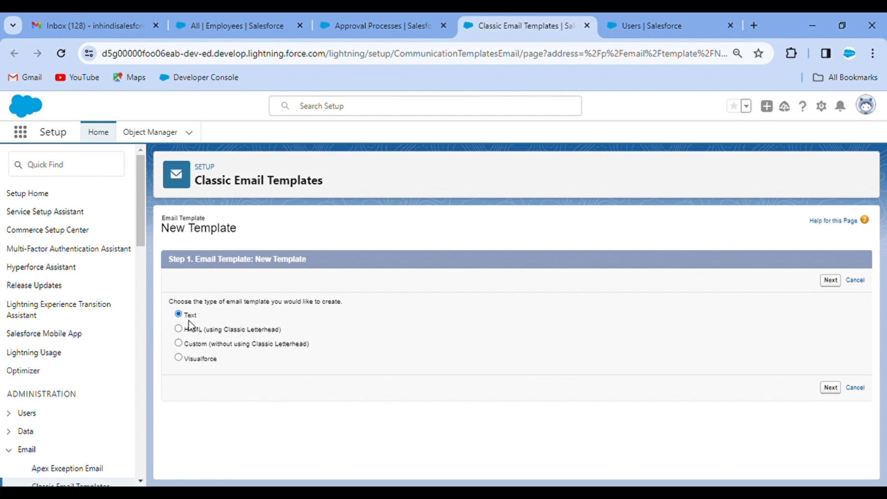
# Create a Text email template named 'Onboarding Template' and mark it Available For Use
pyautogui.click(831, 283)
pyautogui.click(831, 280)
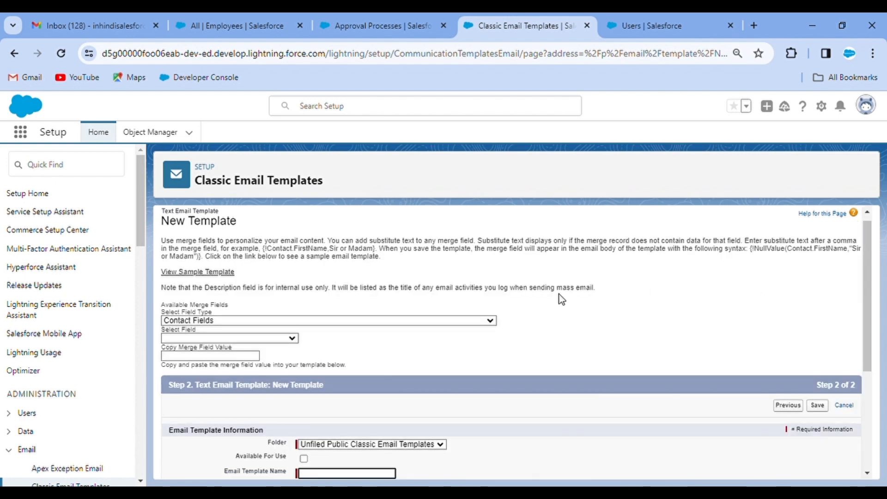
pyautogui.scroll(-3, 396, 367)
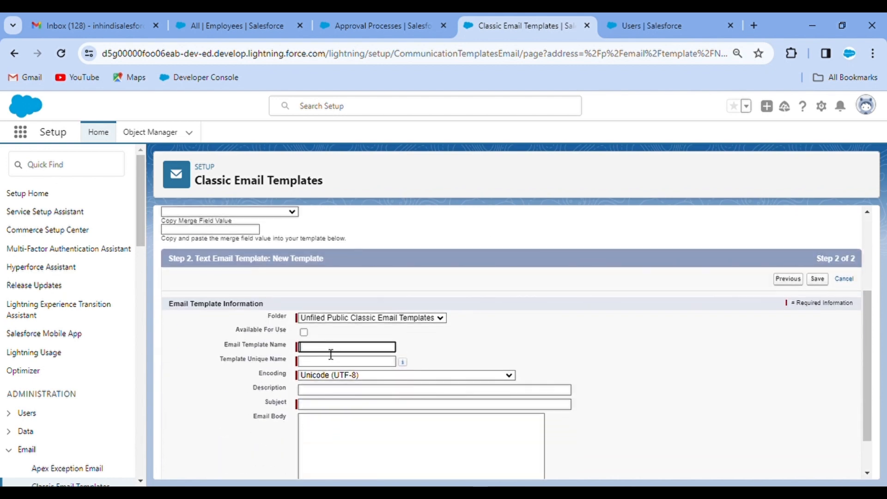
pyautogui.write('Onboarding Te')
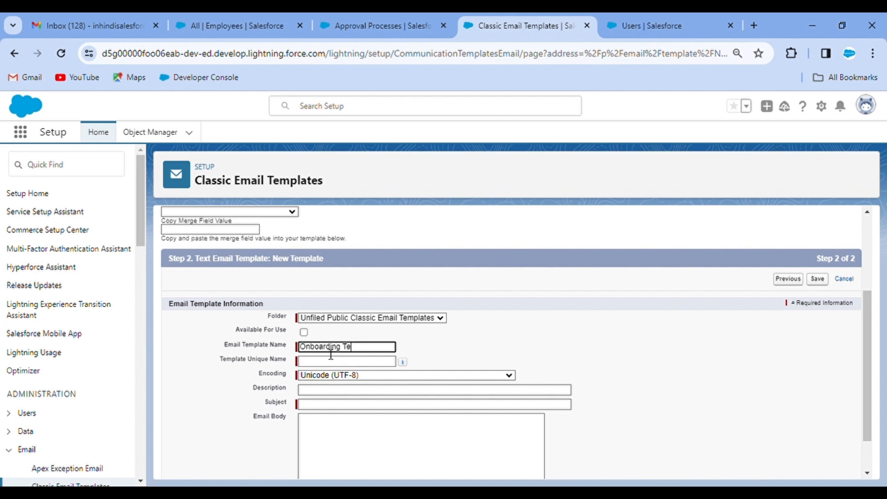
pyautogui.write('mplate')
pyautogui.click(468, 331)
pyautogui.click(304, 331)
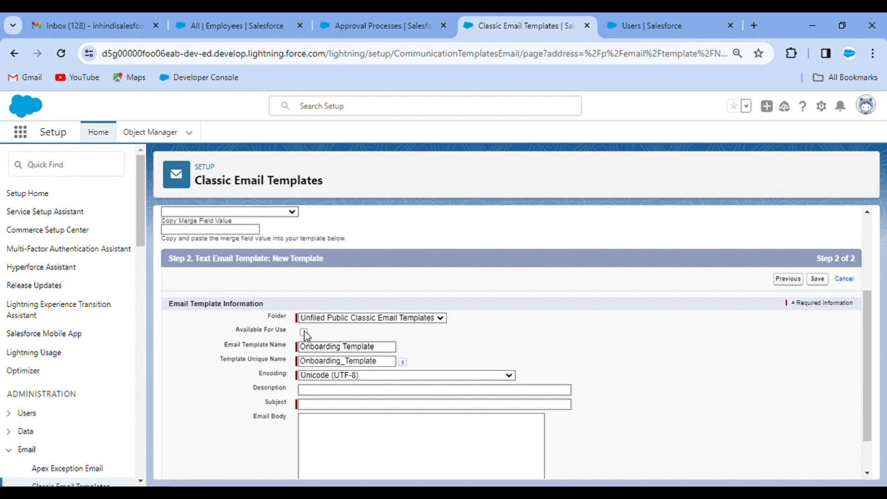
# Set the template subject to 'Employee Onboarding'
pyautogui.scroll(-1, 427, 319)
pyautogui.click(328, 358)
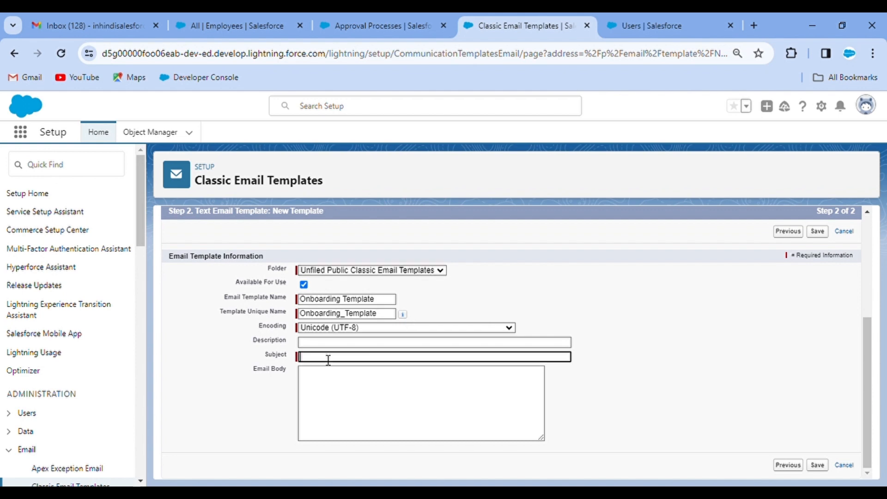
pyautogui.click(387, 381)
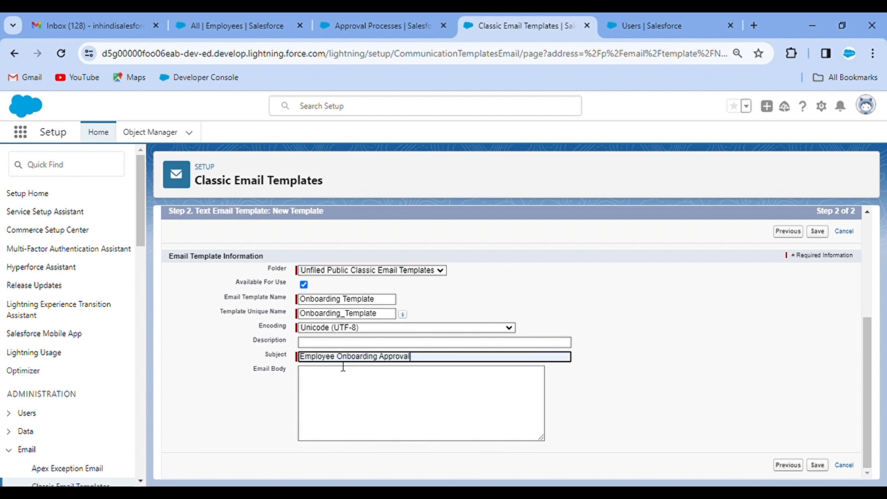
pyautogui.moveTo(380, 365); pyautogui.dragTo(420, 365)
pyautogui.press('BackSpace')
pyautogui.write('t')
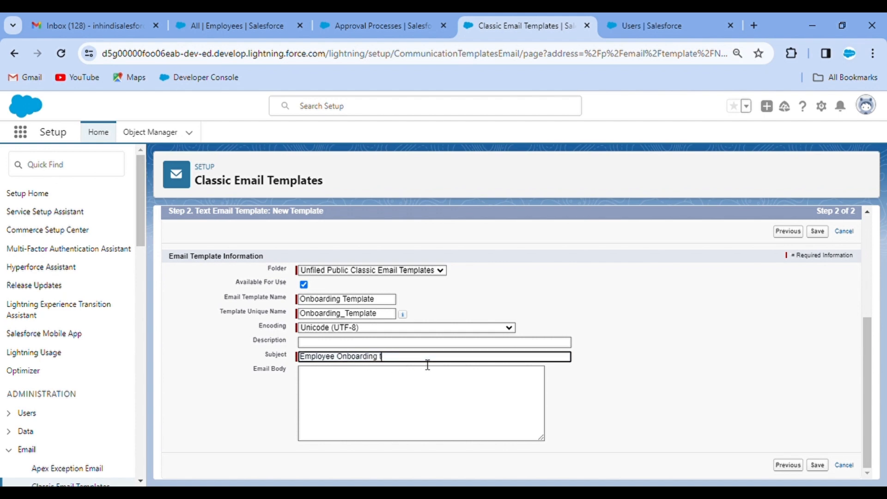
pyautogui.write('e')
pyautogui.press('BackSpace')
pyautogui.press('BackSpace')
pyautogui.click(527, 343)
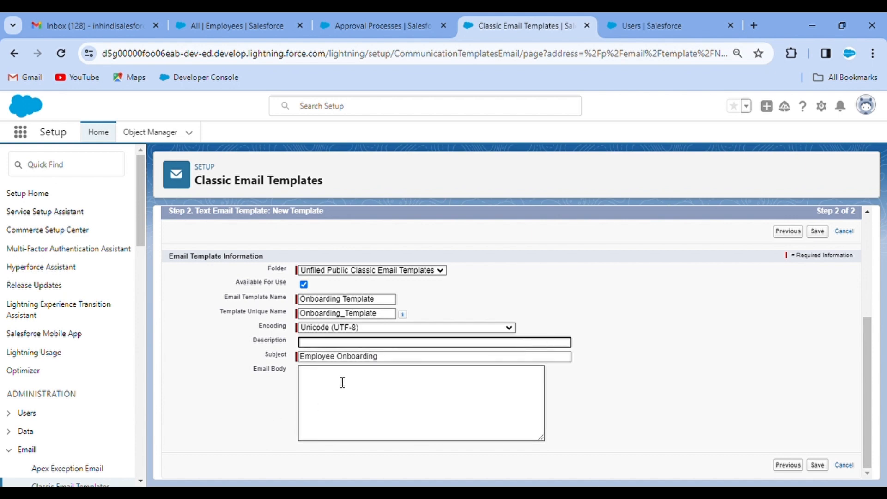
# Write the body opening 'Dear Sir/Mam' followed by a line asking to approve the onboarding
pyautogui.click(358, 411)
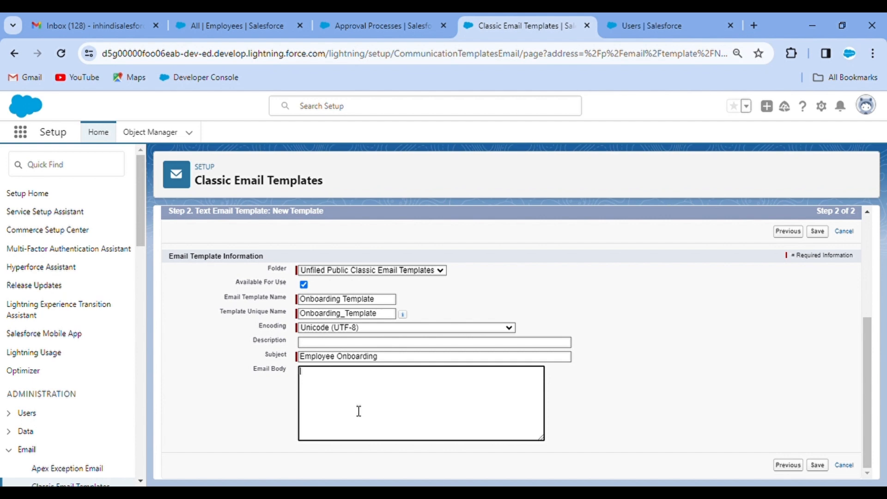
pyautogui.write('Dear Sir/Mam')
pyautogui.press('Return')
pyautogui.write('Please appr')
pyautogui.write('ove ')
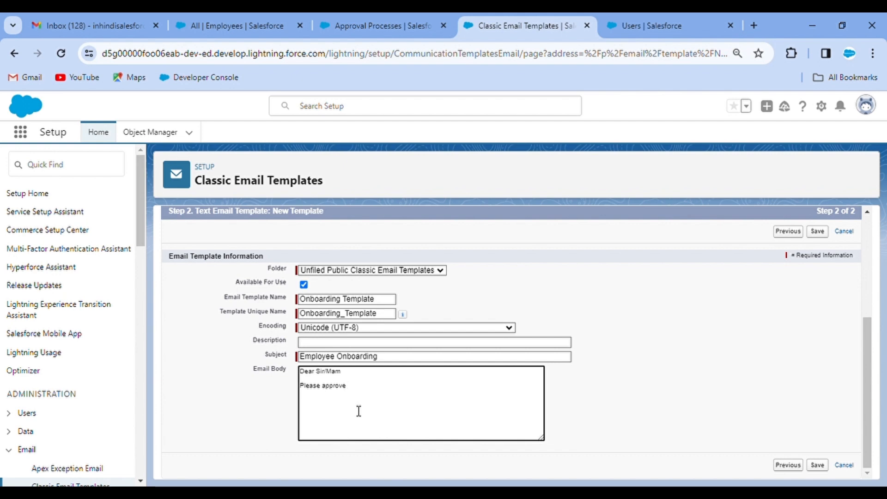
pyautogui.write('the onbo')
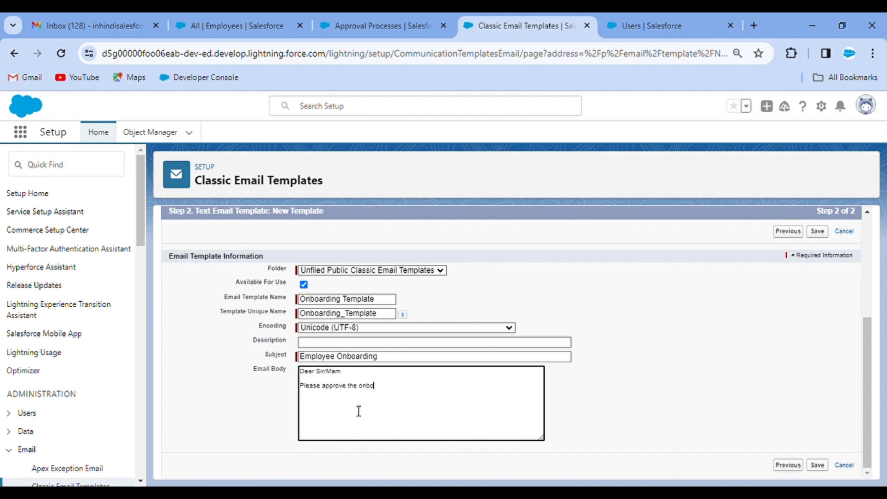
pyautogui.write('arding of')
# Get the Employee Name merge field from the Employee Fields merge list
pyautogui.scroll(2, 256, 300)
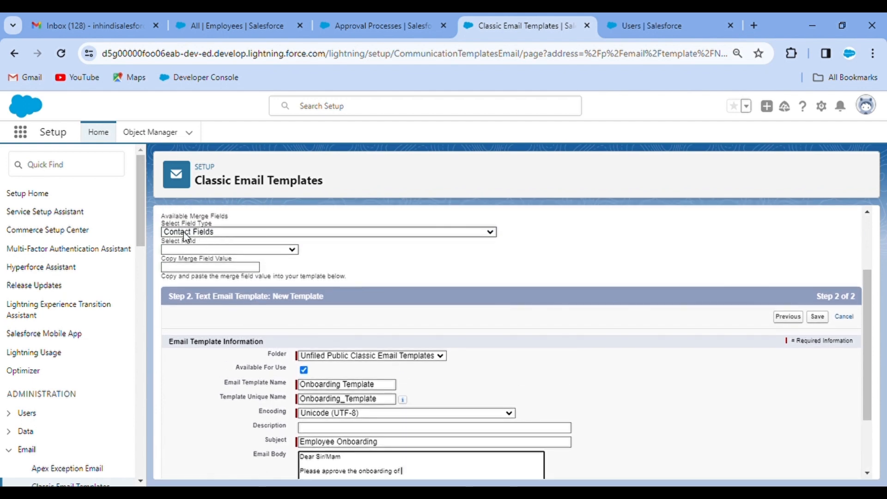
pyautogui.click(222, 230)
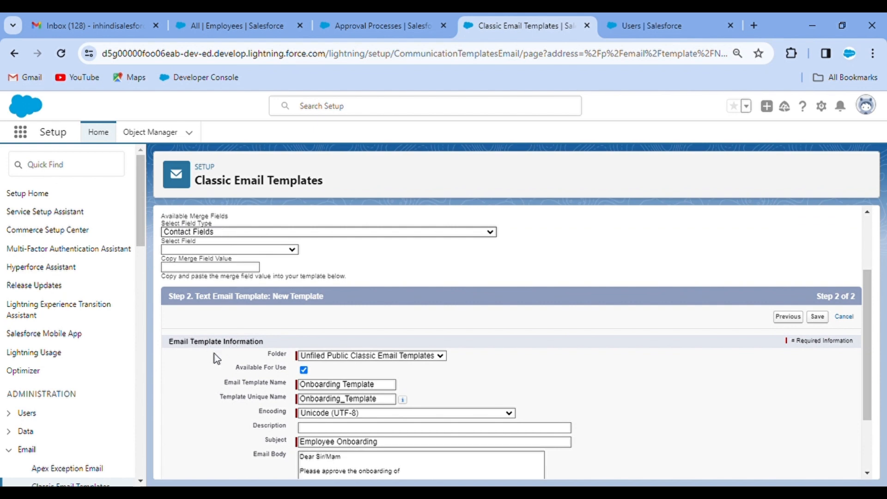
pyautogui.click(213, 302)
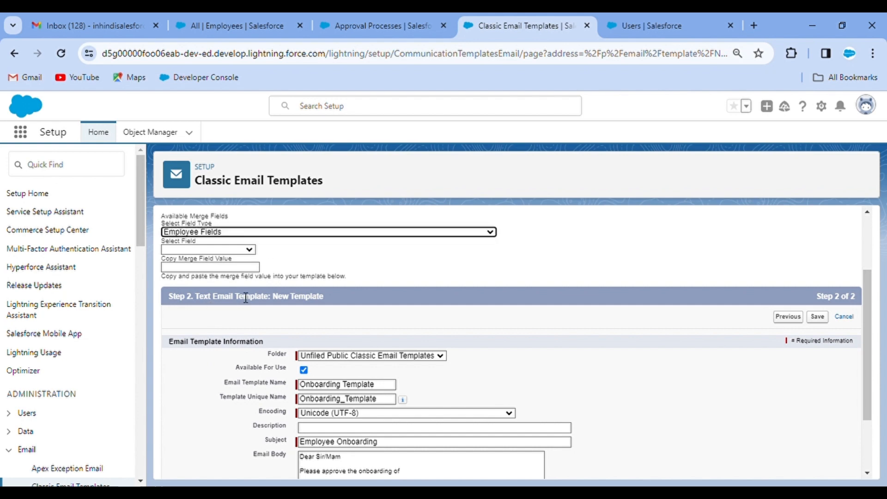
pyautogui.click(210, 249)
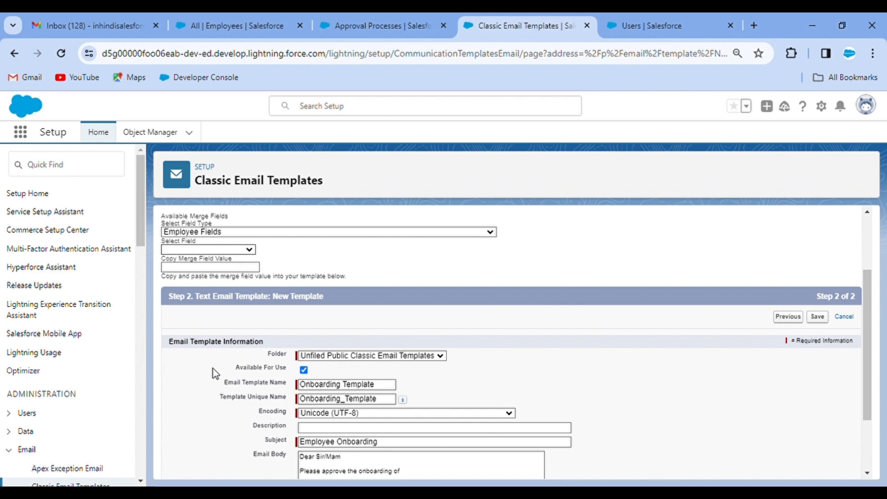
pyautogui.click(210, 321)
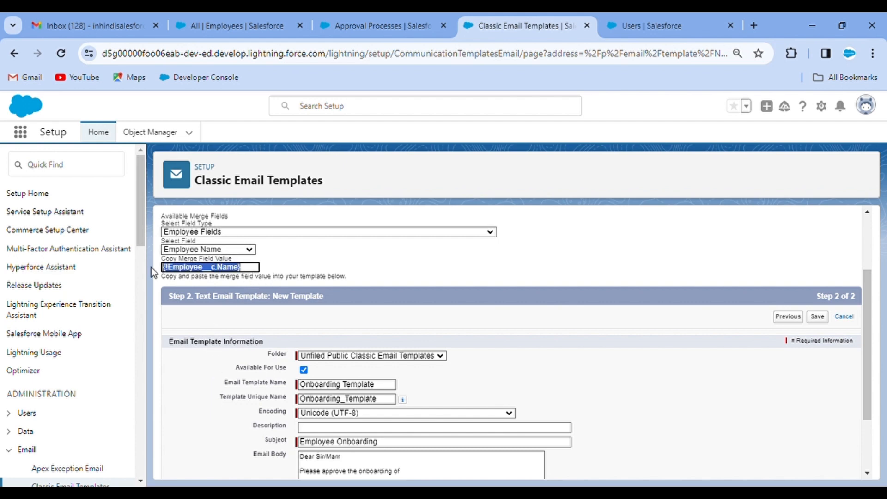
# Insert {!Employee__c.Name} after 'onboarding of' and close the body with 'Thank You!!'
pyautogui.scroll(-2, 374, 373)
pyautogui.click(414, 386)
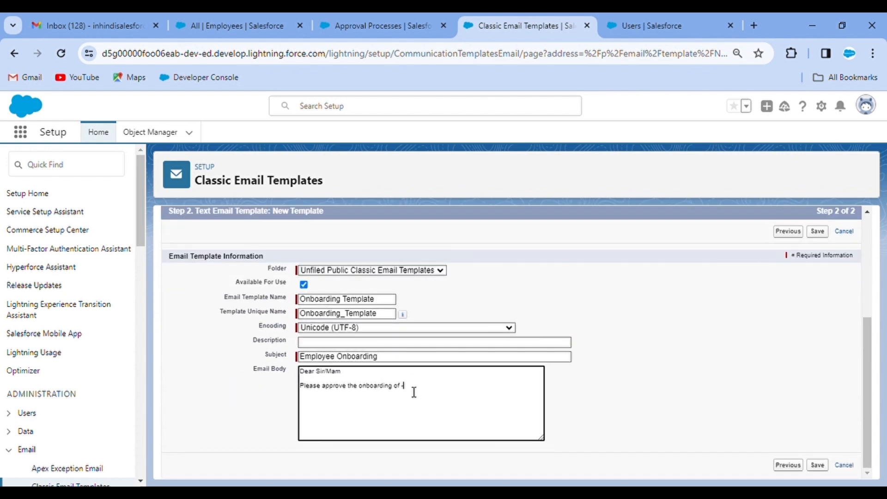
pyautogui.write('{!Employee__c.Name}')
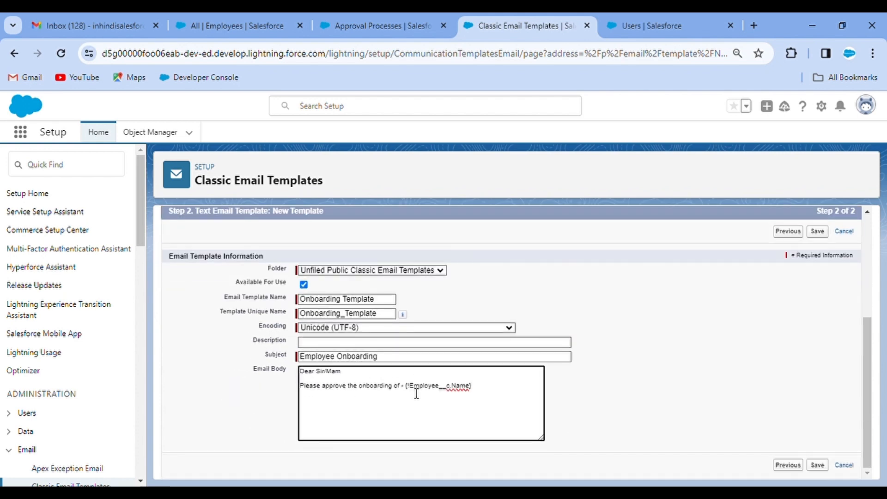
pyautogui.press('BackSpace')
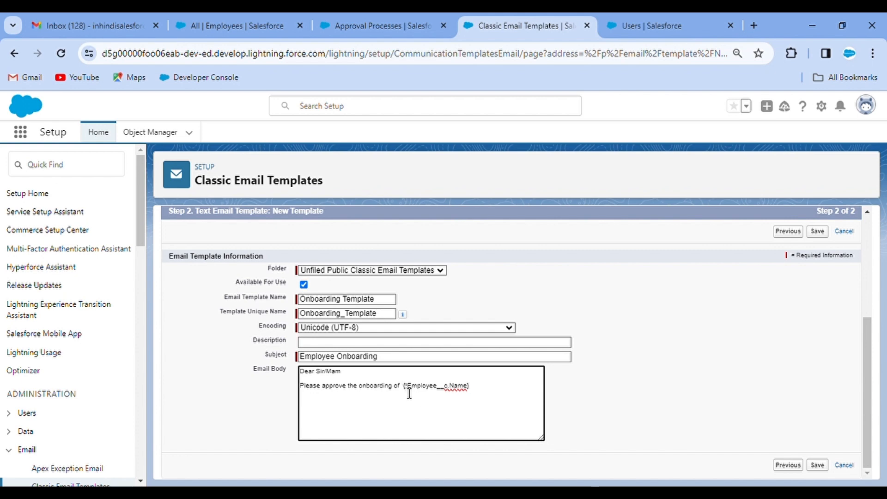
pyautogui.click(485, 395)
pyautogui.write('.')
pyautogui.press('Return')
pyautogui.write('Pl')
pyautogui.press('Return')
pyautogui.press('Return')
pyautogui.write('Thank You!!')
# Save the template and return to the approval process setup
pyautogui.click(654, 354)
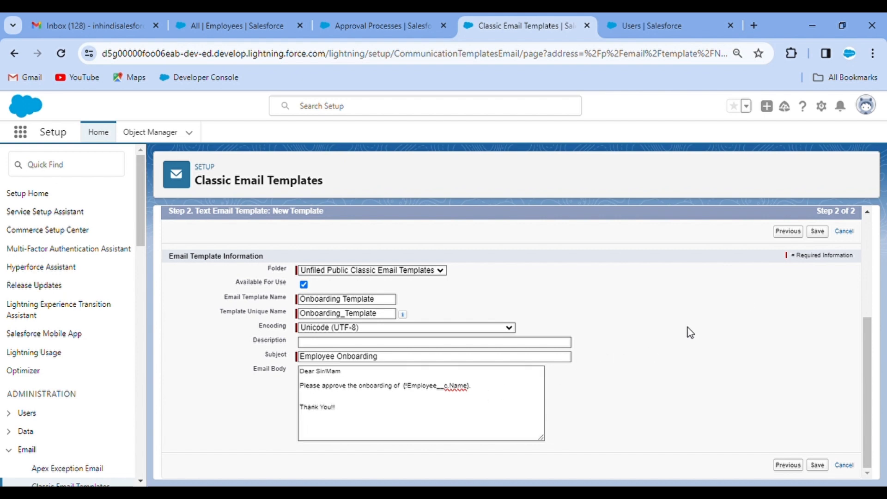
pyautogui.click(820, 233)
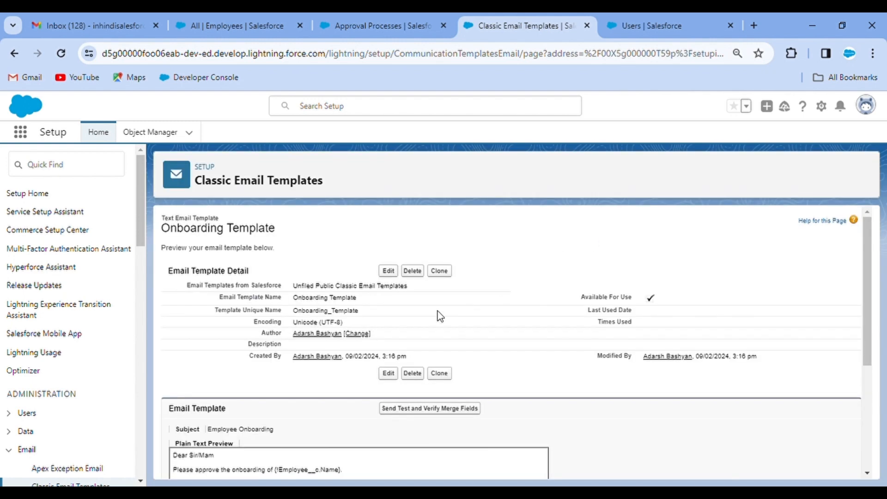
pyautogui.scroll(-2, 462, 356)
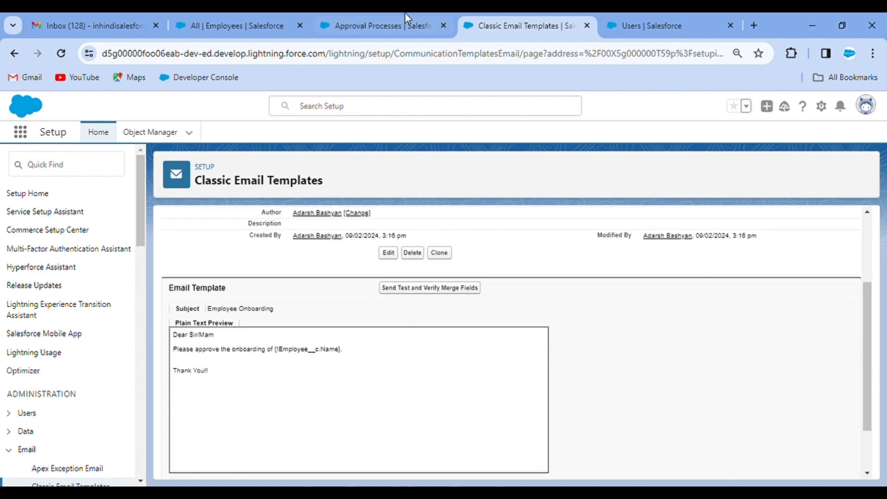
pyautogui.click(405, 16)
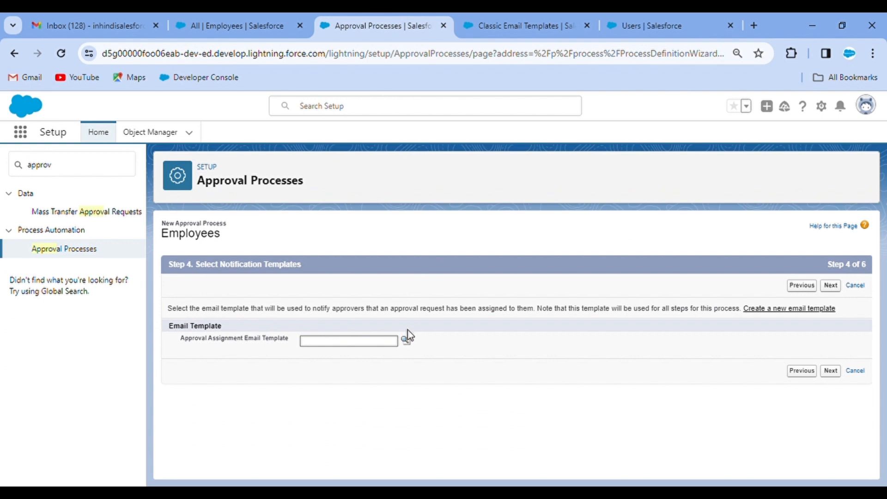
# Choose Onboarding Template as the Approval Assignment Email Template via the lookup and proceed
pyautogui.click(405, 343)
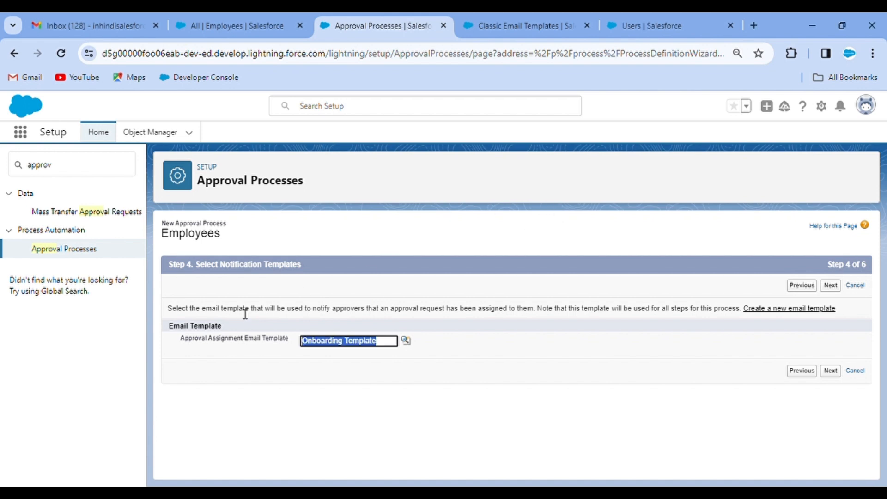
pyautogui.click(830, 285)
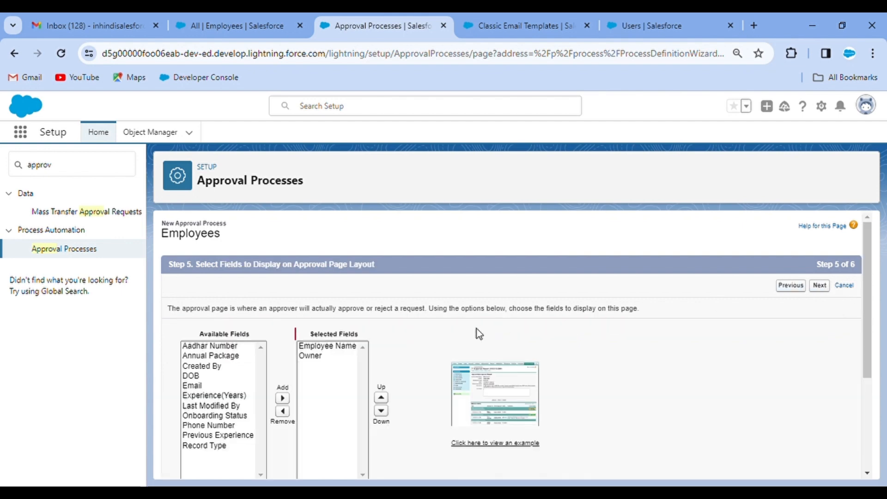
pyautogui.scroll(-1, 404, 285)
pyautogui.scroll(1, 376, 240)
# Add Annual Package and Experience(Years) to the approval page fields, moving each above Owner
pyautogui.click(233, 357)
pyautogui.click(282, 397)
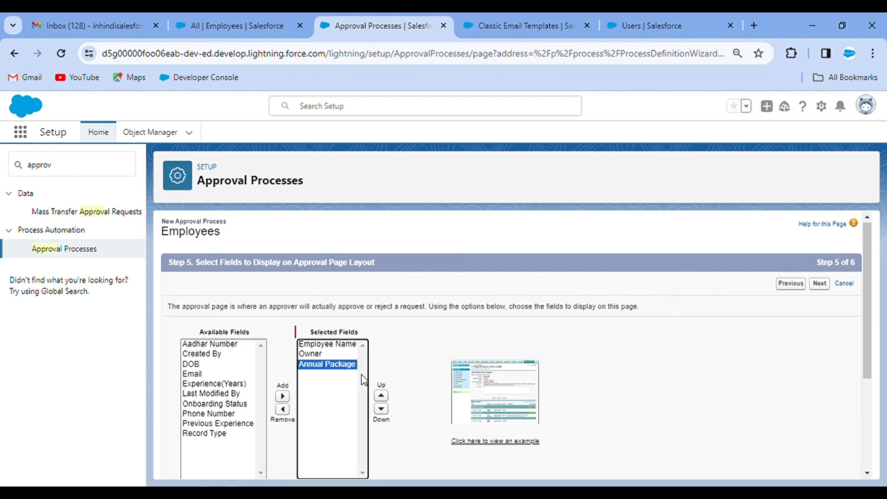
pyautogui.click(381, 395)
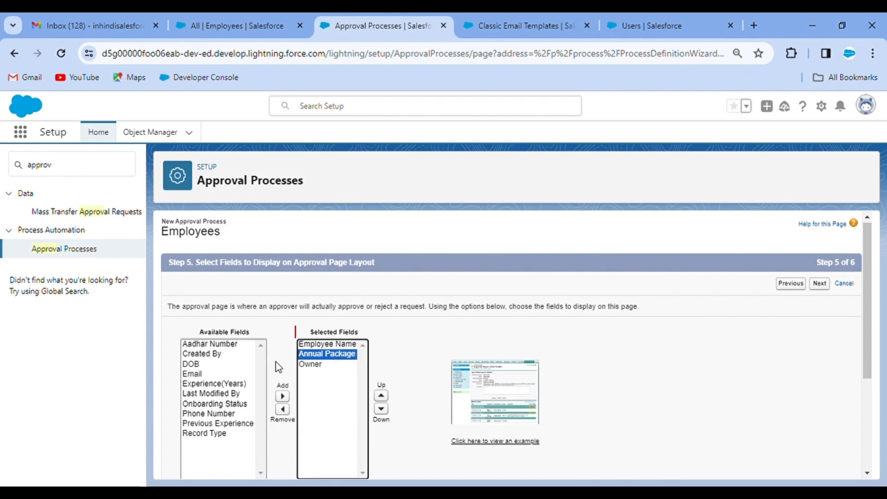
pyautogui.click(211, 386)
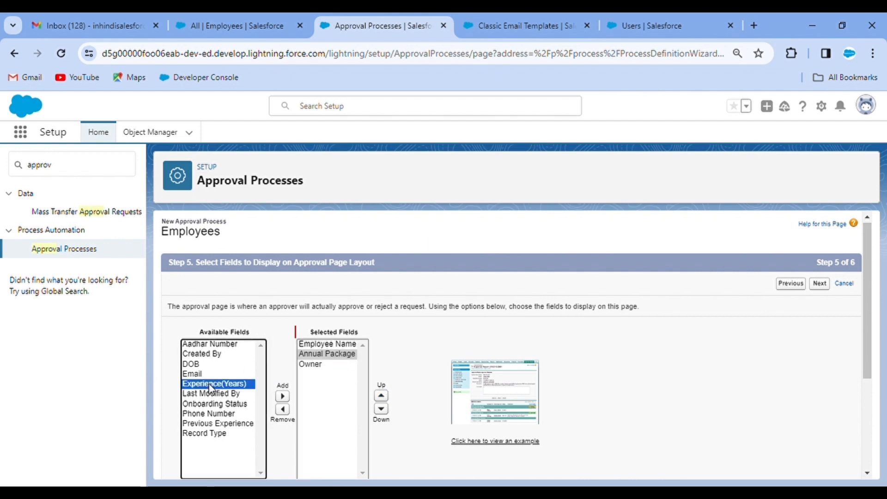
pyautogui.click(283, 396)
pyautogui.click(387, 396)
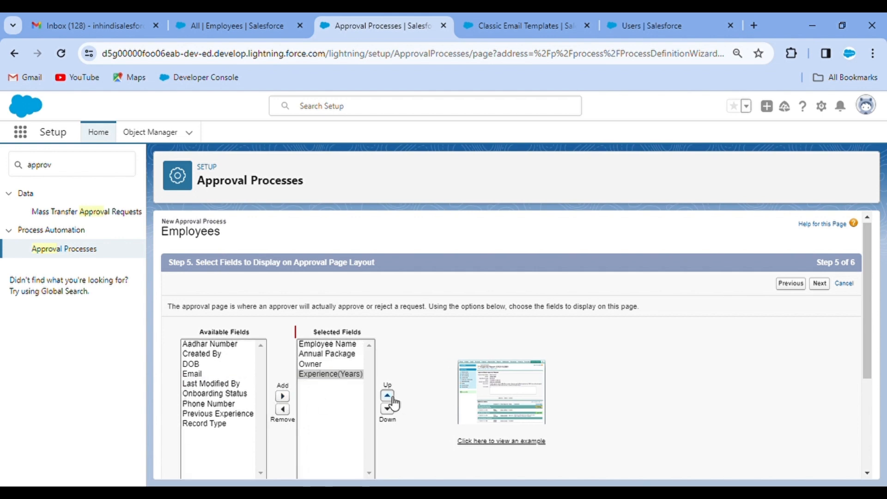
# Add Record Type to the approval page fields, move it up, and keep Owner
pyautogui.click(211, 426)
pyautogui.click(282, 396)
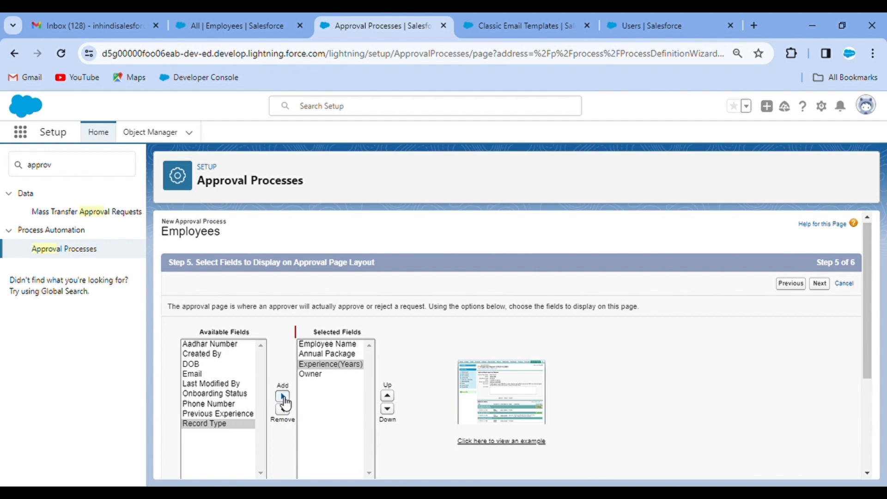
pyautogui.click(388, 396)
pyautogui.click(321, 386)
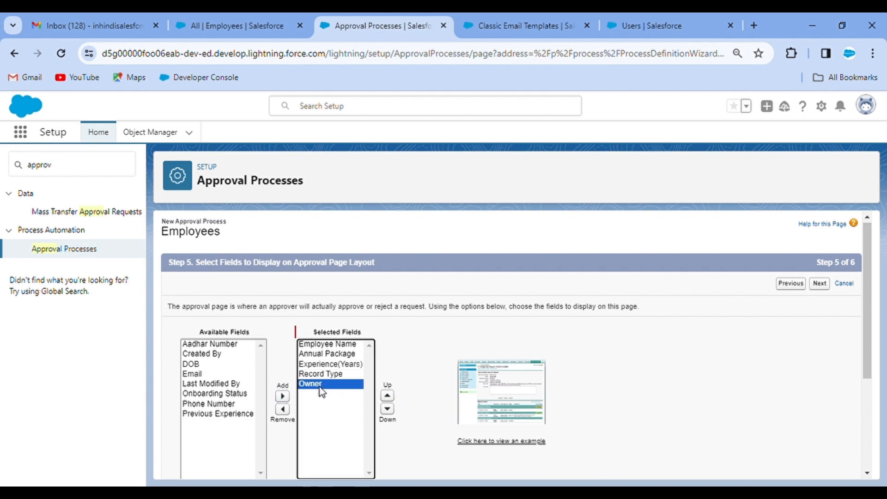
pyautogui.click(282, 409)
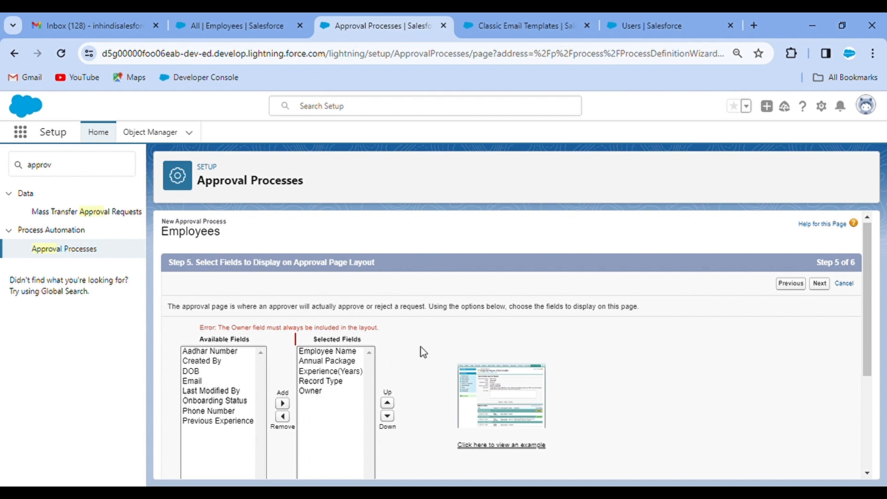
pyautogui.scroll(-2, 420, 348)
pyautogui.scroll(2, 676, 324)
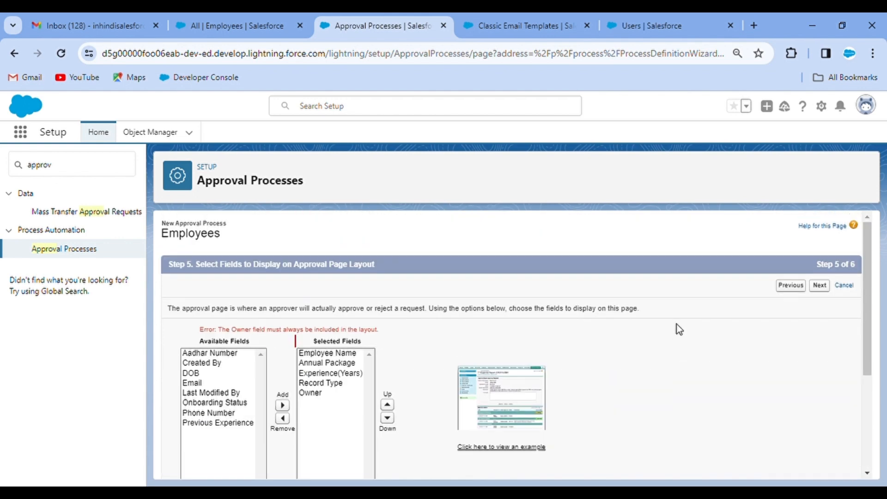
pyautogui.click(820, 286)
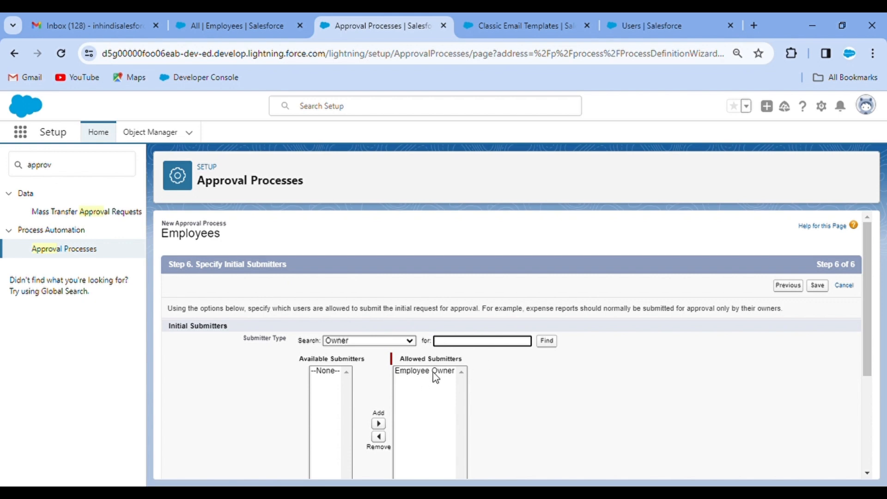
# Add a chosen User to Allowed Submitters and save the Employee Onboarding Approval Process
pyautogui.click(374, 341)
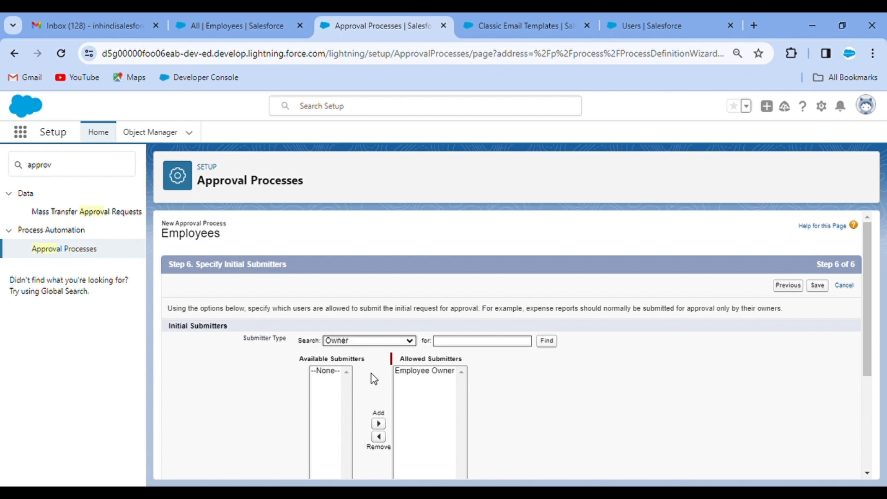
pyautogui.click(354, 397)
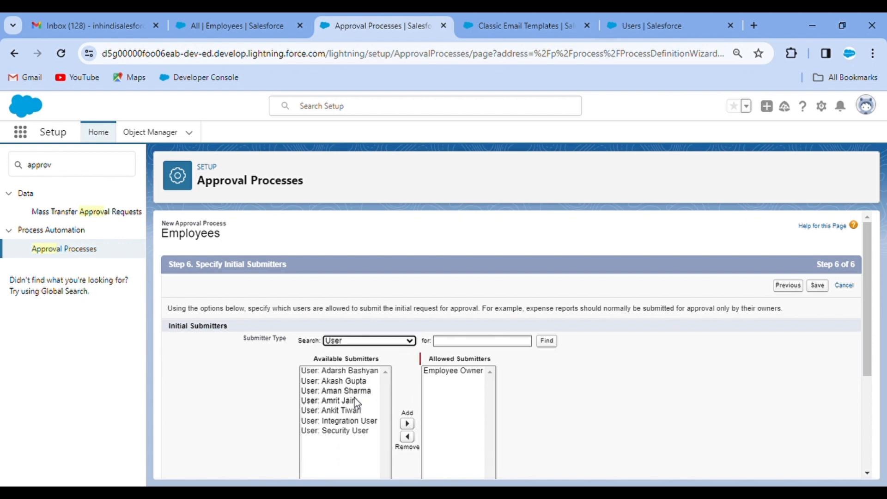
pyautogui.click(351, 371)
pyautogui.click(412, 398)
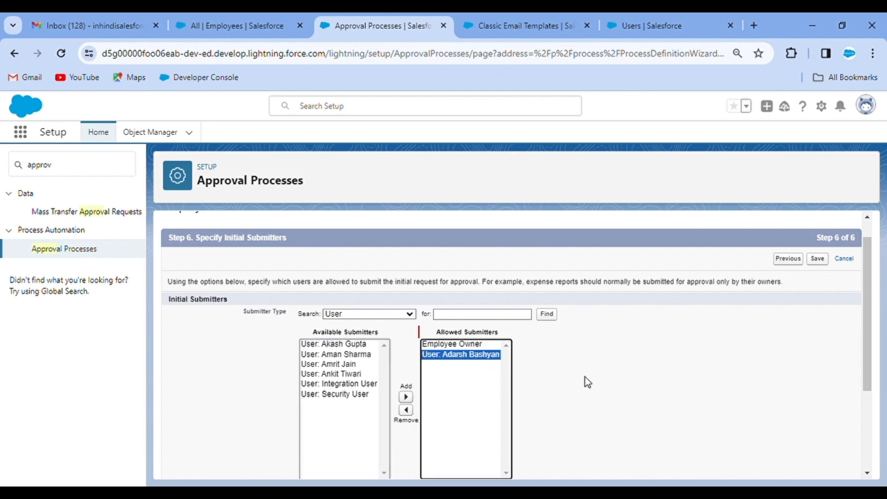
pyautogui.click(818, 260)
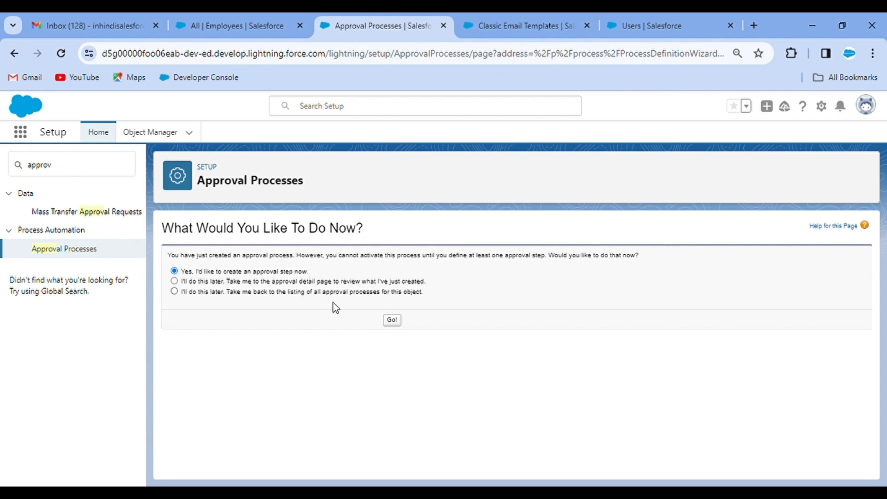
# Return to the Employee approval process listing
pyautogui.click(174, 291)
pyautogui.click(393, 320)
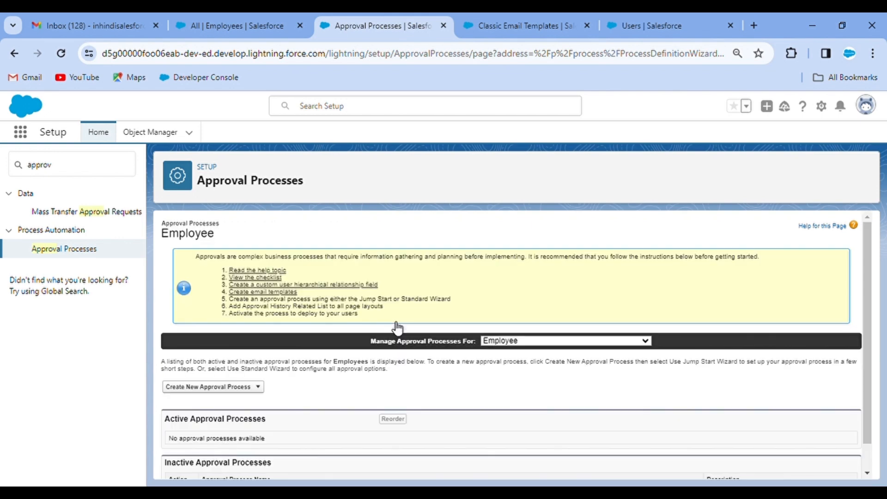
pyautogui.scroll(-1, 436, 376)
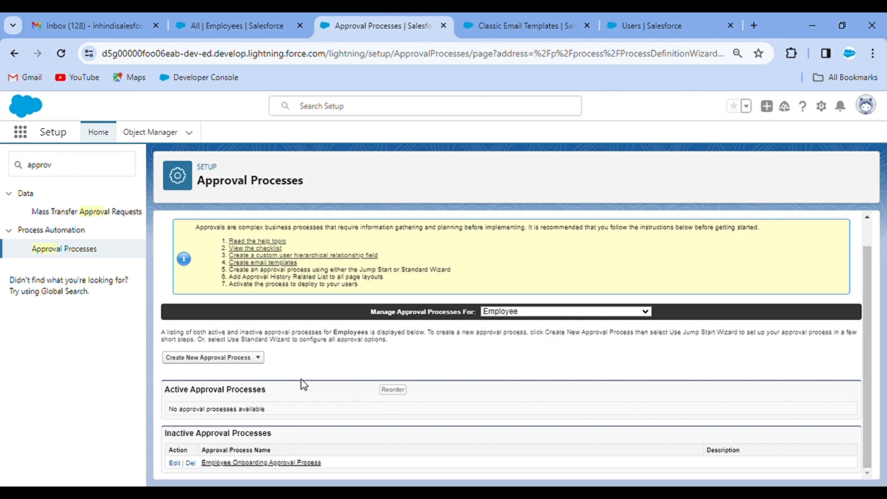
pyautogui.scroll(1, 301, 379)
pyautogui.scroll(-1, 301, 380)
# Open and review the Employee Onboarding Approval Process detail page
pyautogui.click(278, 464)
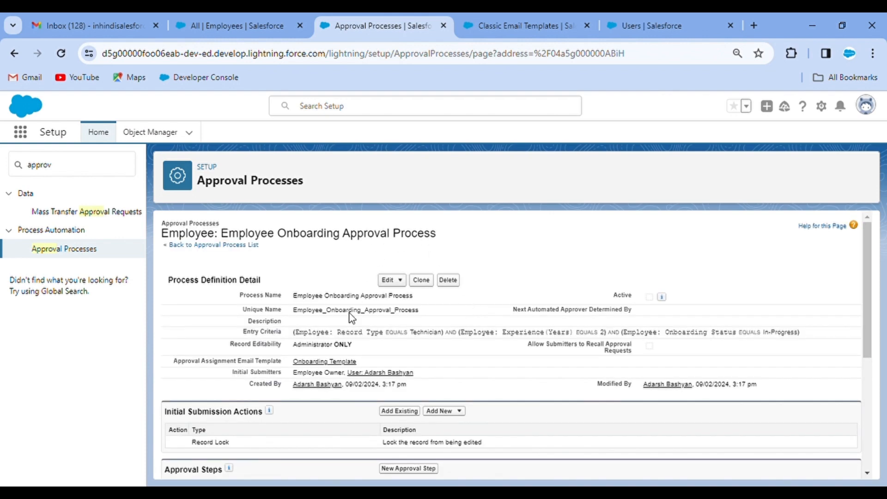
pyautogui.scroll(-3, 481, 340)
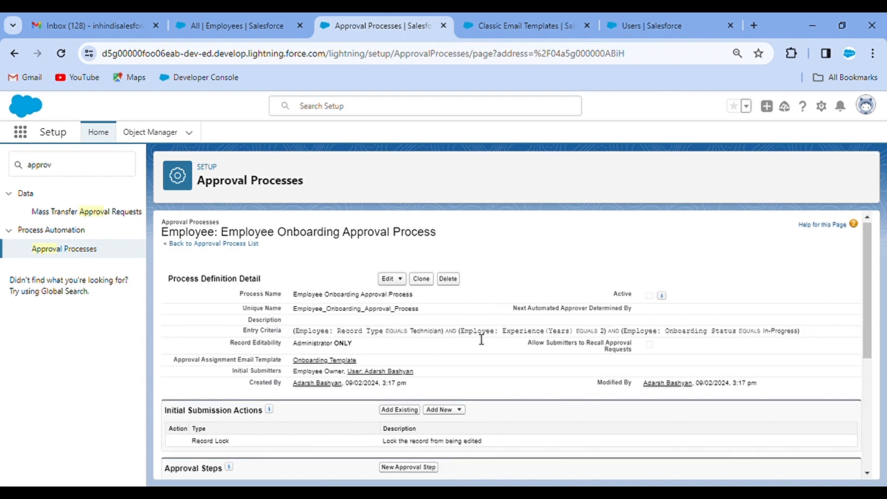
pyautogui.scroll(-5, 481, 339)
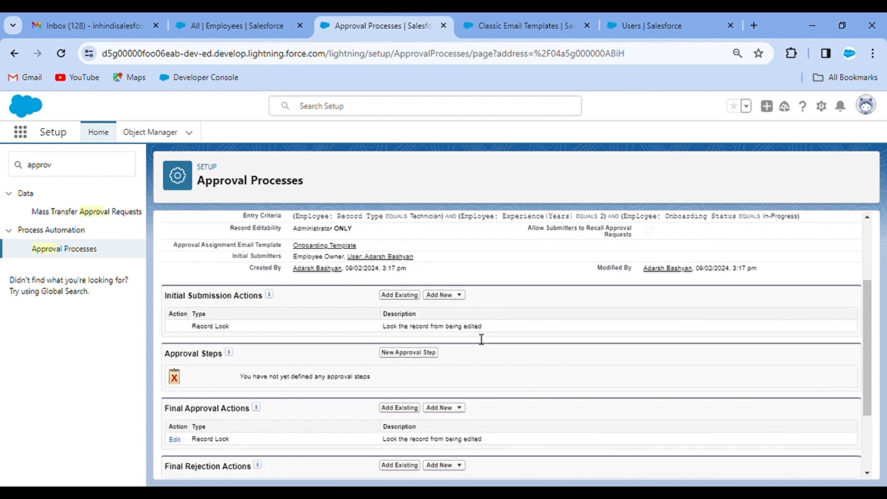
pyautogui.scroll(8, 481, 339)
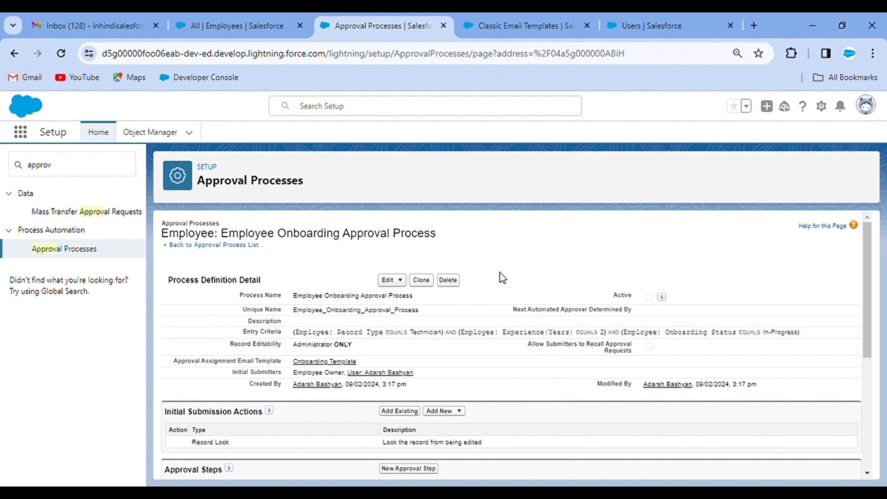
pyautogui.scroll(-2, 436, 326)
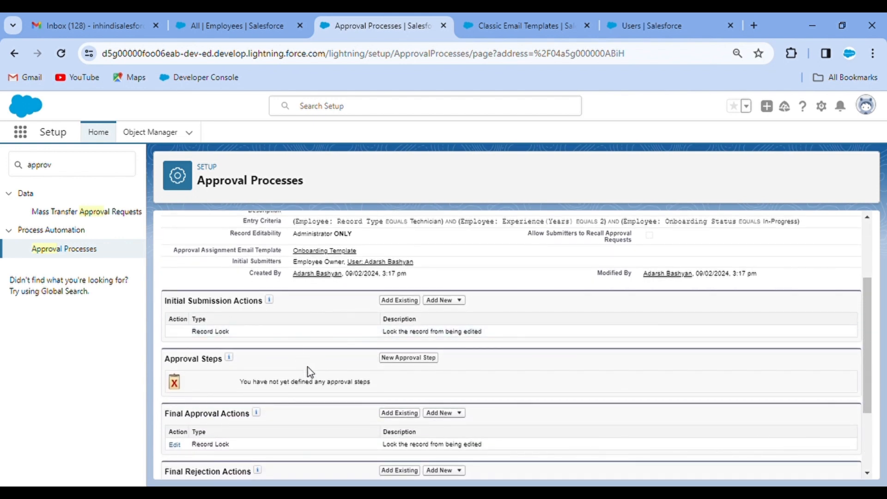
pyautogui.scroll(-1, 308, 367)
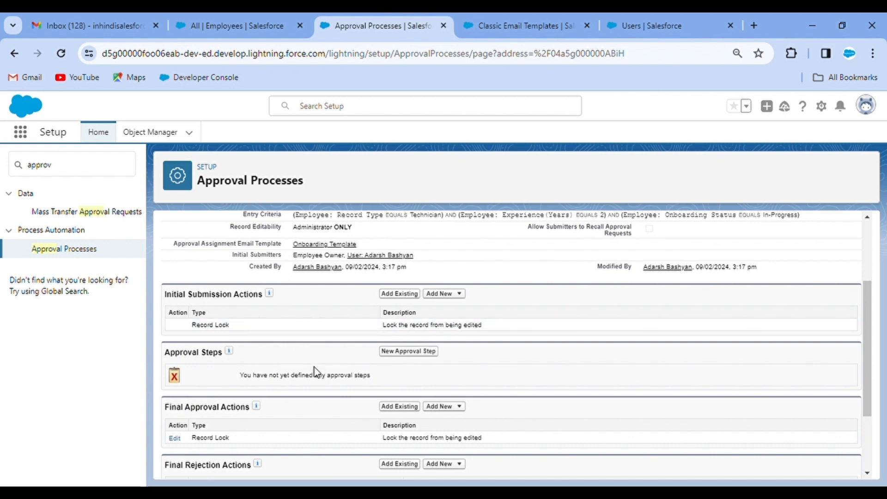
# Create approval step 'If Annual Package > 6 Lakh' with unique name If_Annual_Package_6_Lakh
pyautogui.click(417, 352)
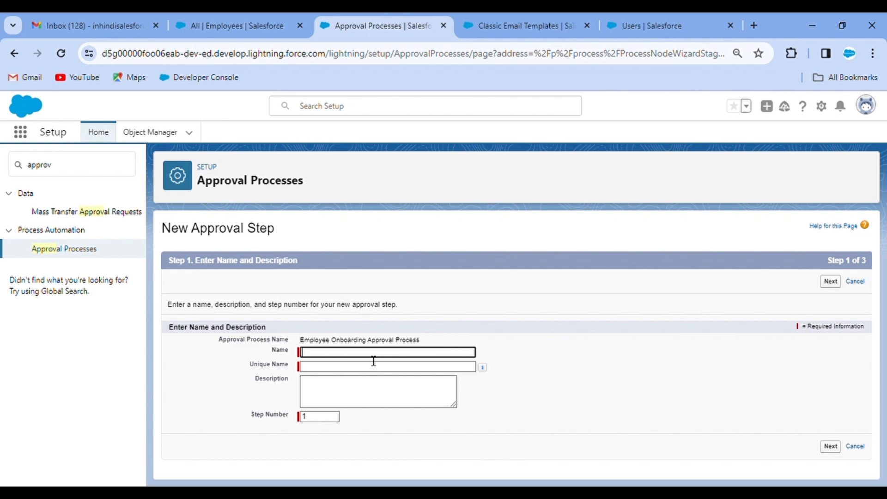
pyautogui.write('Ave')
pyautogui.press('BackSpace')
pyautogui.press('BackSpace')
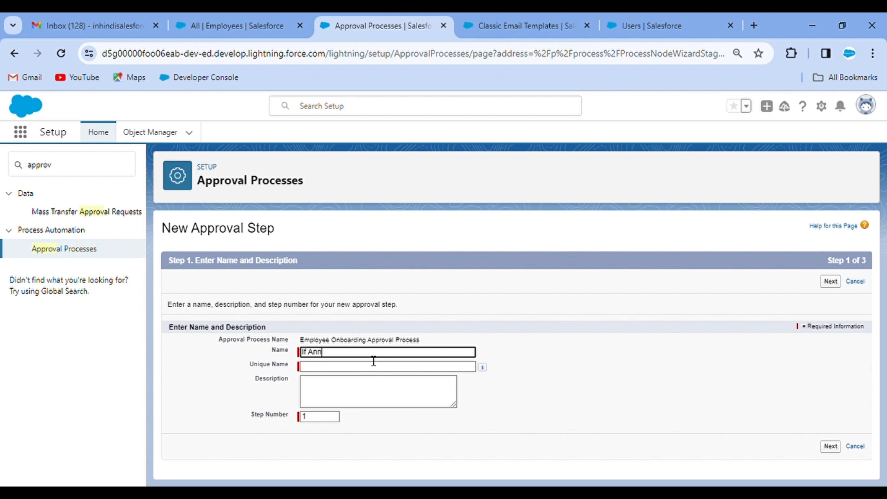
pyautogui.write('nnual Package > 6 Lakh')
pyautogui.click(592, 352)
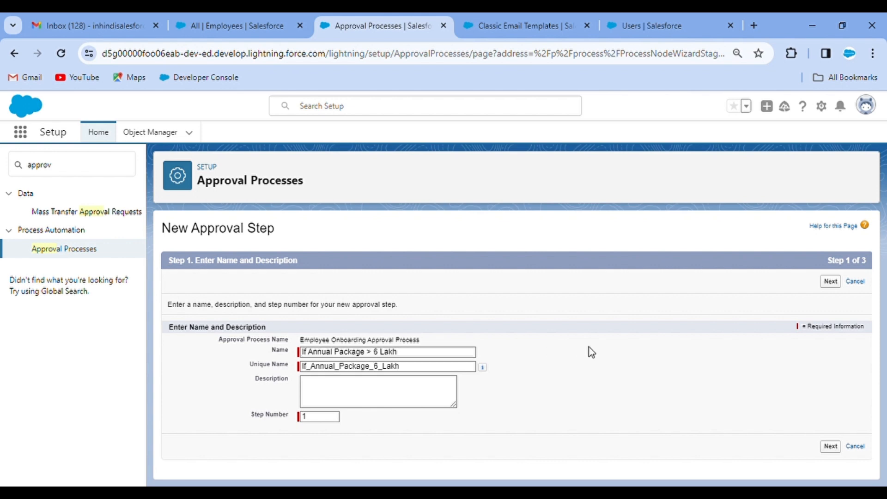
pyautogui.click(835, 284)
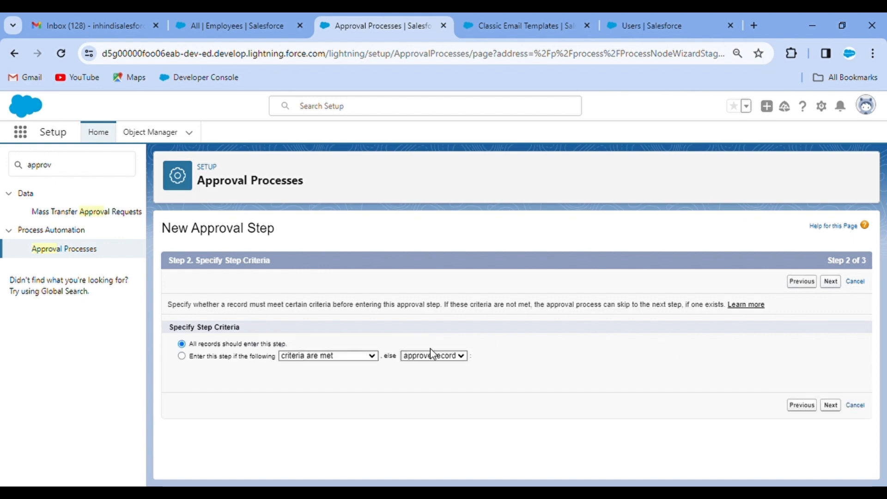
# Set the step's entry criteria to Employee: Annual Package greater than 600000
pyautogui.click(182, 356)
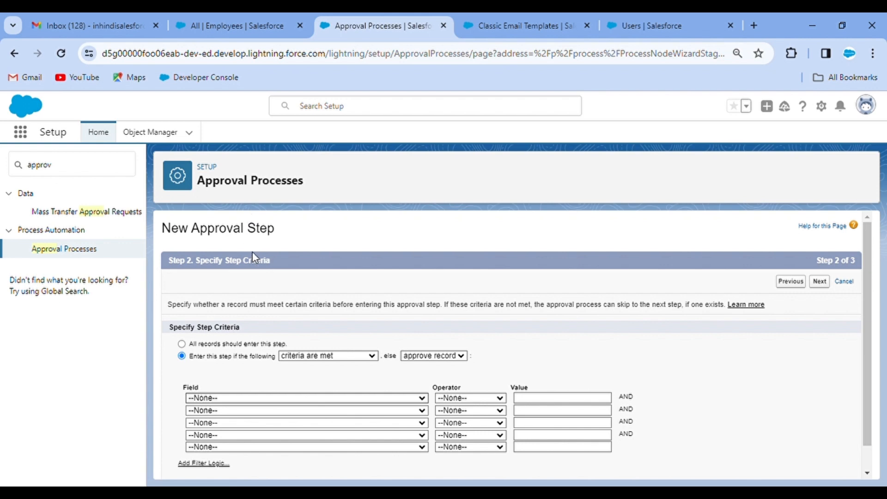
pyautogui.click(245, 212)
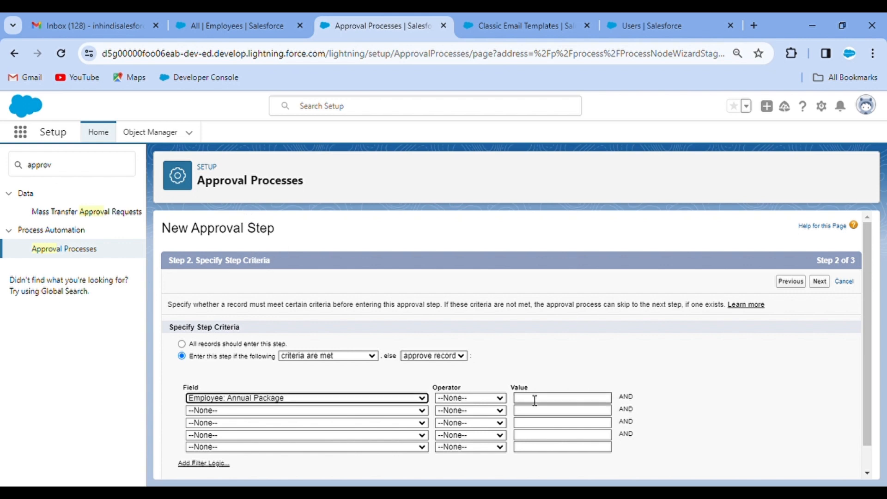
pyautogui.click(469, 401)
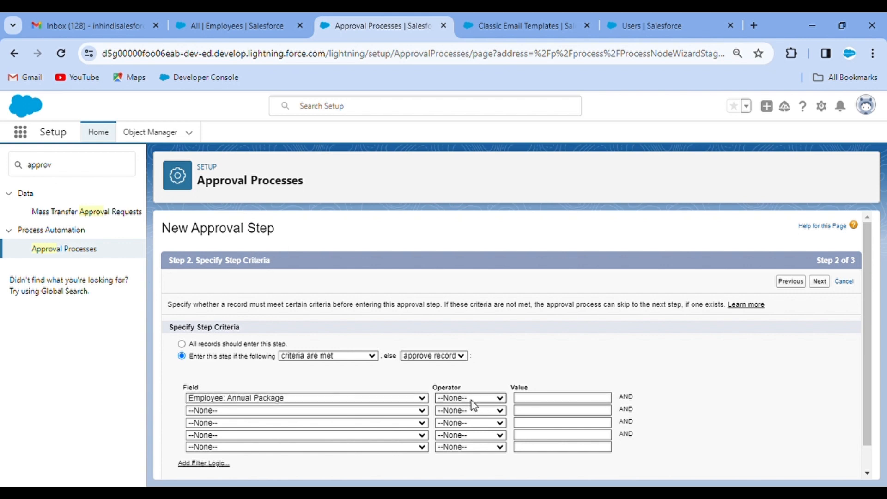
pyautogui.click(467, 455)
pyautogui.click(554, 404)
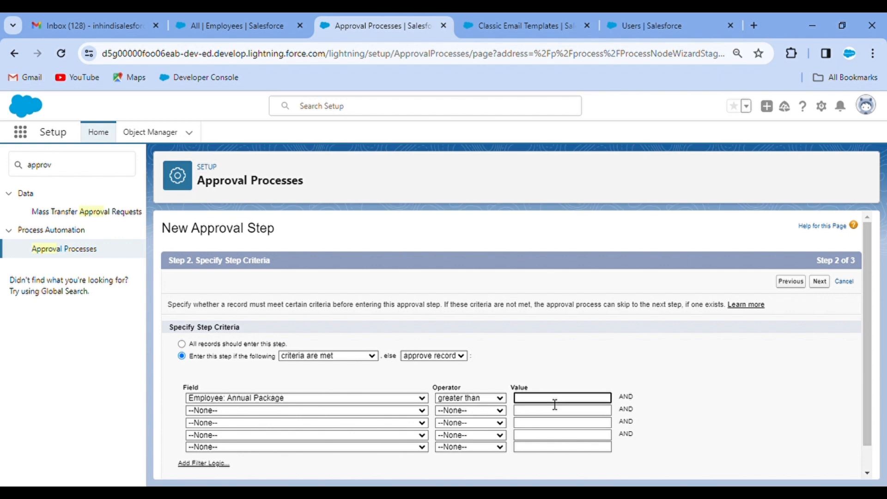
pyautogui.write('600000')
pyautogui.click(766, 334)
pyautogui.click(820, 282)
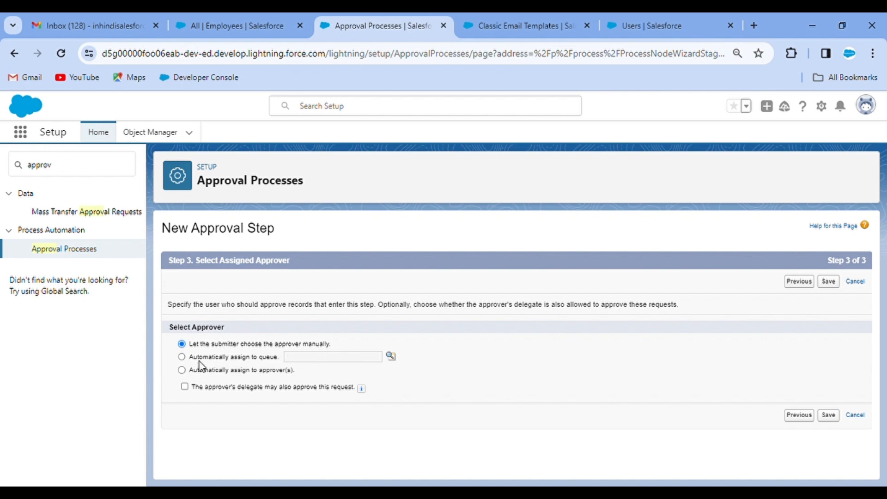
# Automatically assign a looked-up user as the step's approver and save the step
pyautogui.click(182, 357)
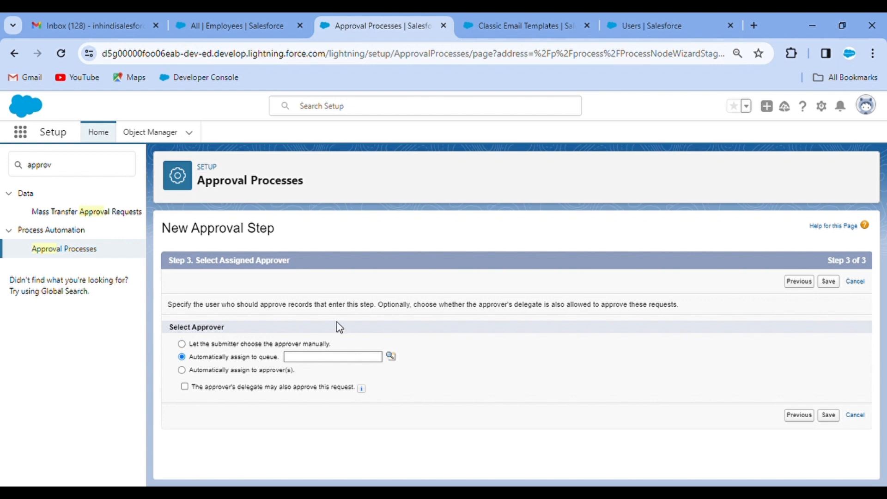
pyautogui.click(182, 370)
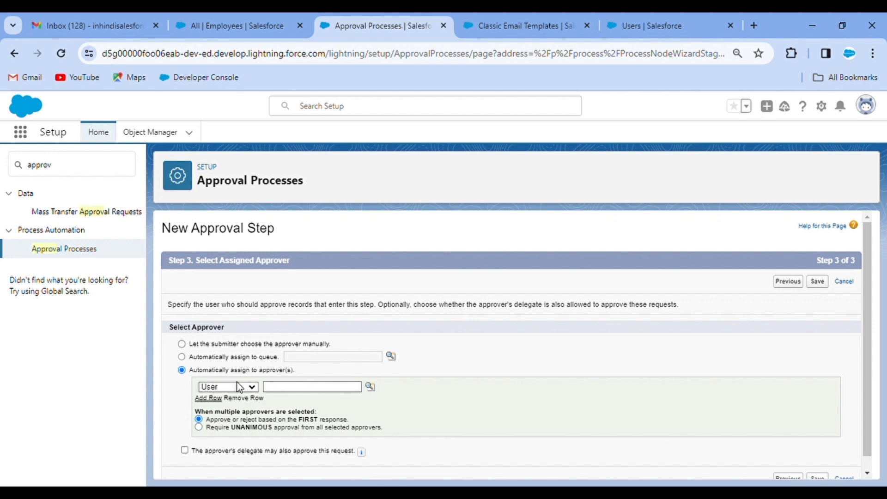
pyautogui.click(370, 387)
pyautogui.click(187, 328)
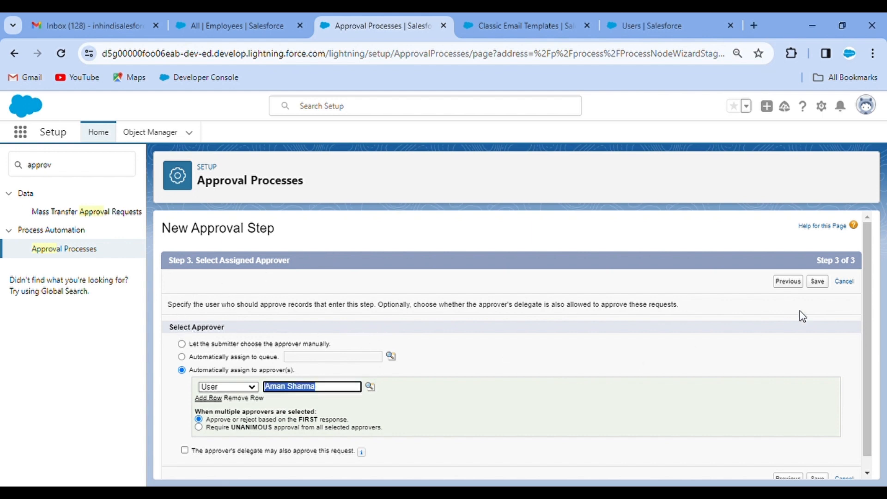
pyautogui.click(818, 282)
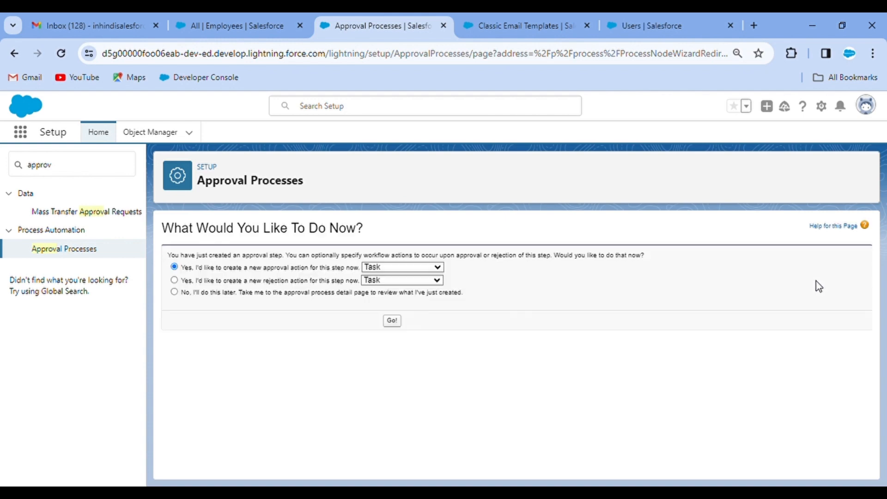
# Cancel the unfinished new approval task
pyautogui.click(394, 322)
pyautogui.scroll(-1, 475, 318)
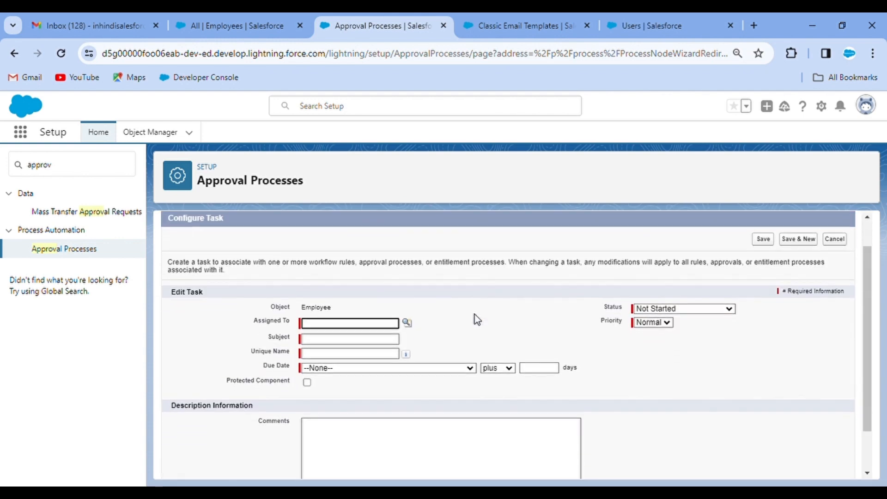
pyautogui.scroll(1, 443, 259)
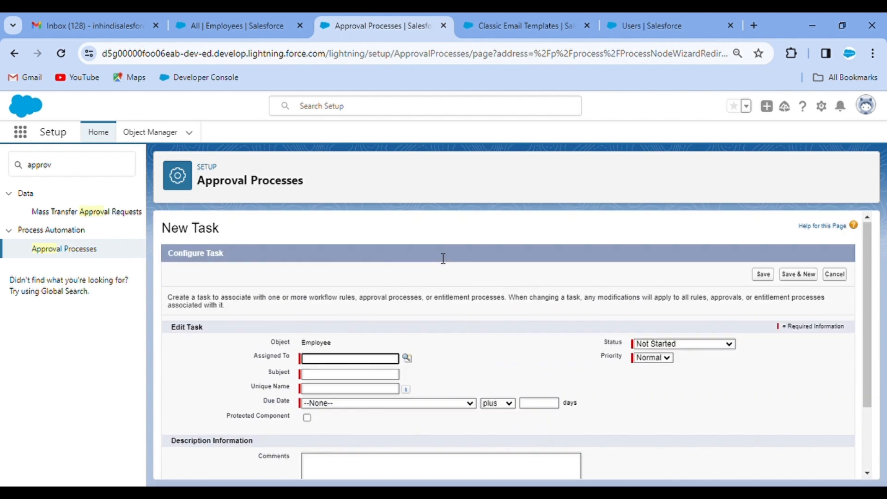
pyautogui.click(838, 275)
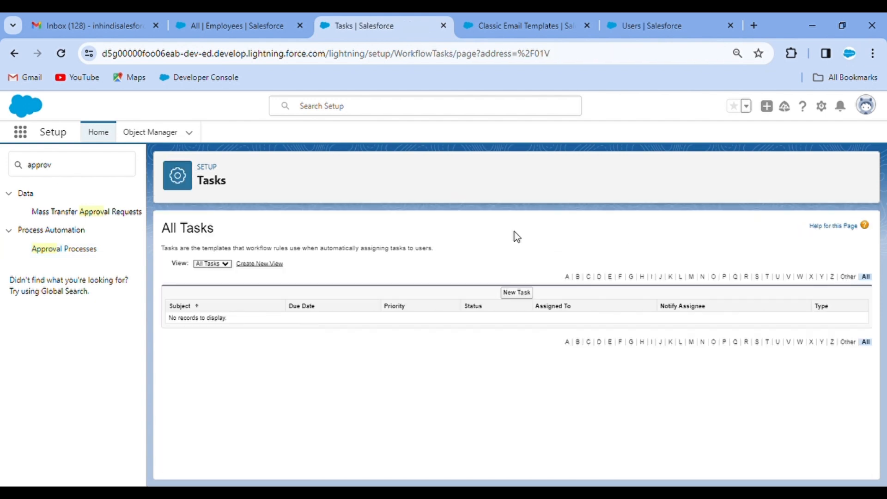
# Reopen the Employee Onboarding Approval Process details from the Approval Processes list
pyautogui.click(75, 249)
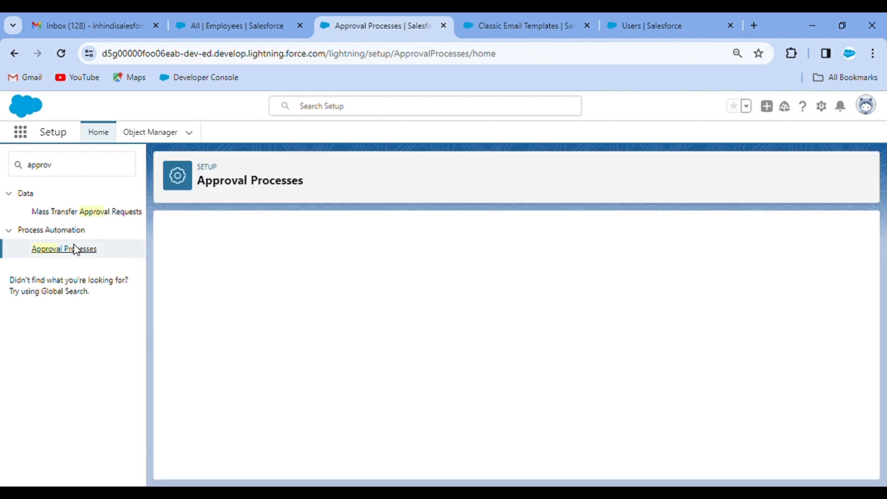
pyautogui.scroll(-1, 314, 341)
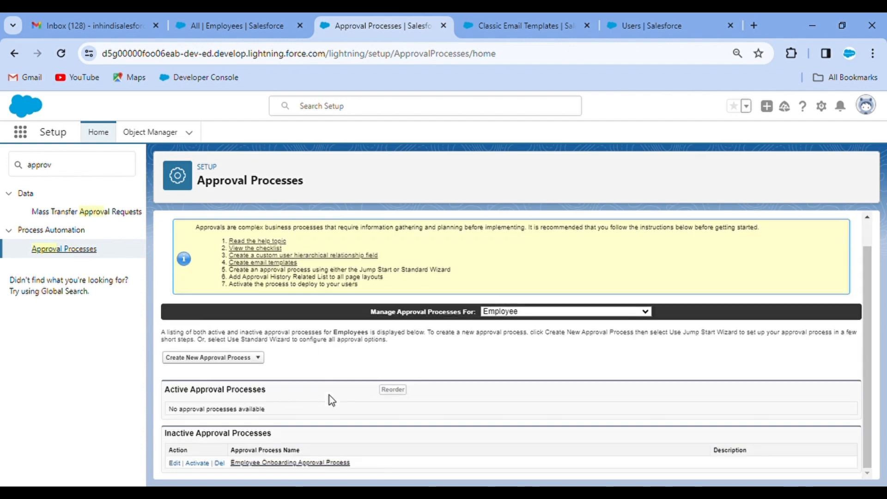
pyautogui.click(277, 464)
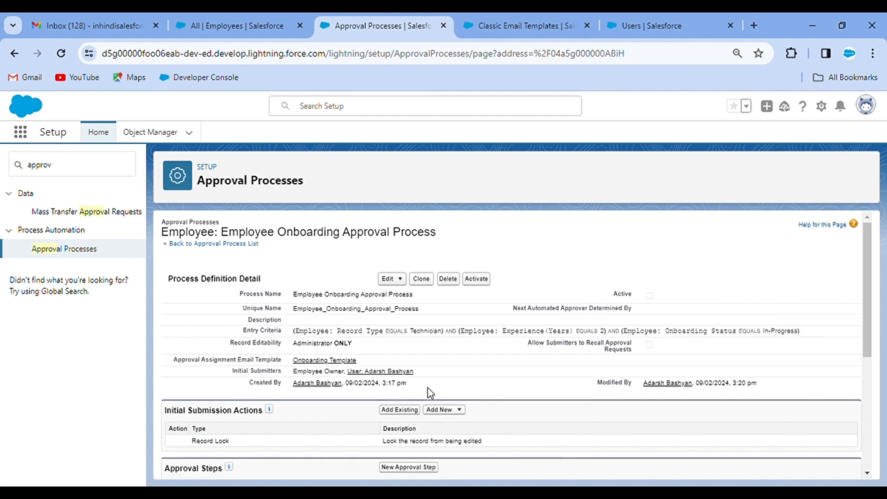
pyautogui.scroll(-3, 316, 393)
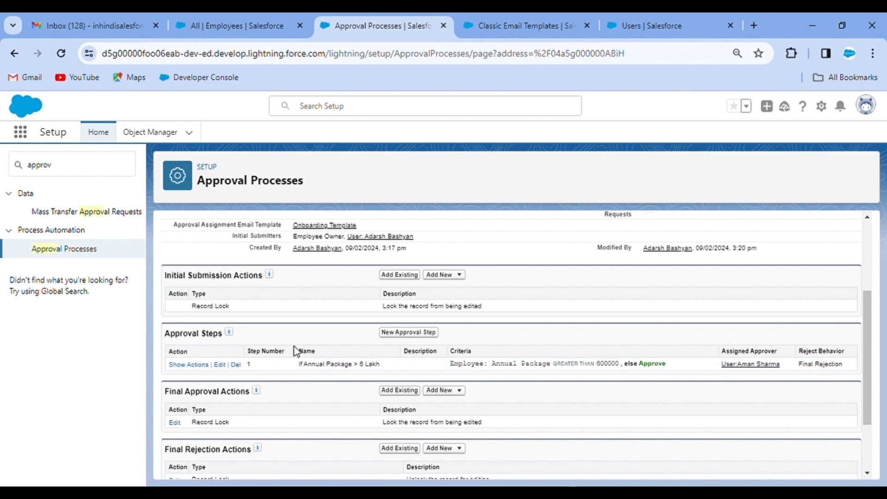
# Start a second approval step named 'If Annual Package > 9 Lakh'
pyautogui.click(417, 340)
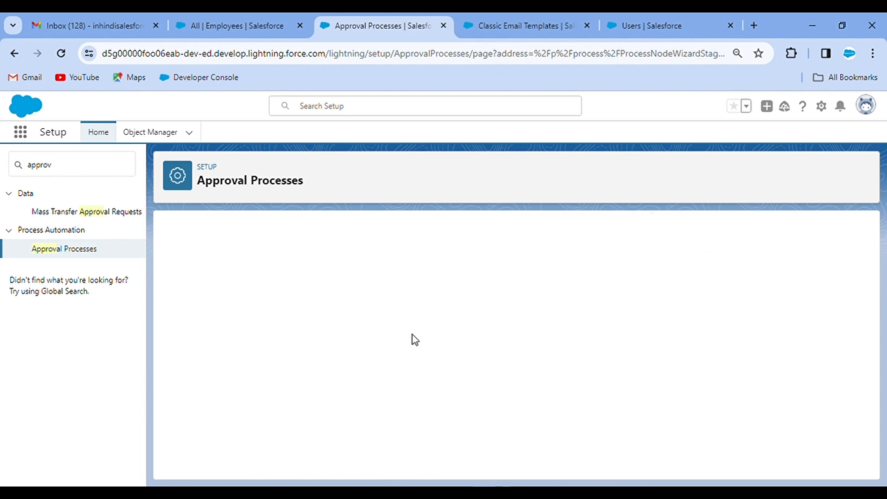
pyautogui.scroll(-1, 338, 421)
pyautogui.scroll(-1, 338, 421)
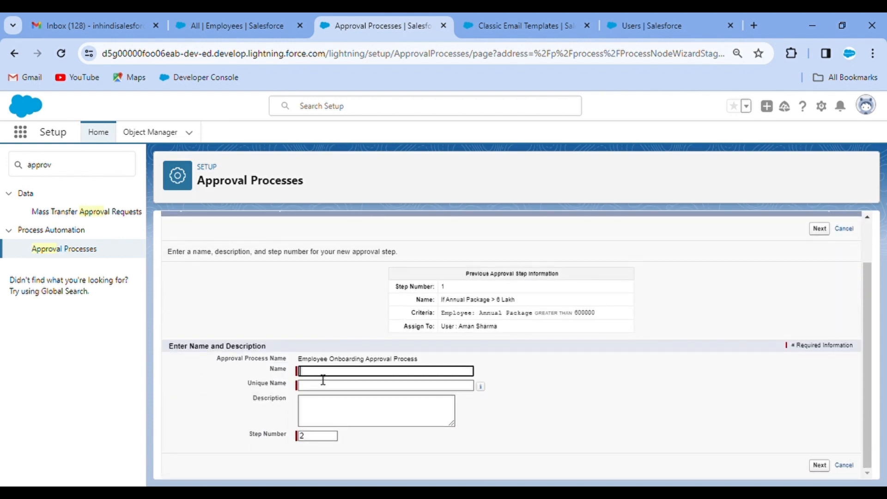
pyautogui.click(403, 395)
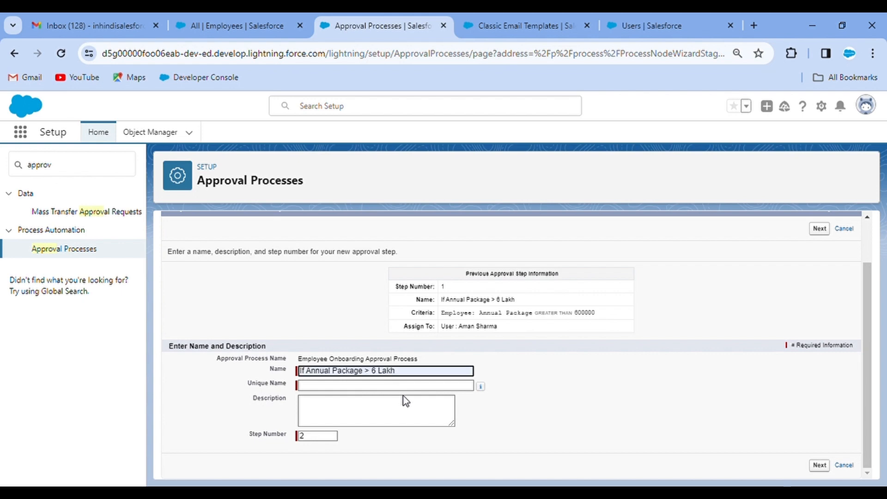
pyautogui.press('BackSpace')
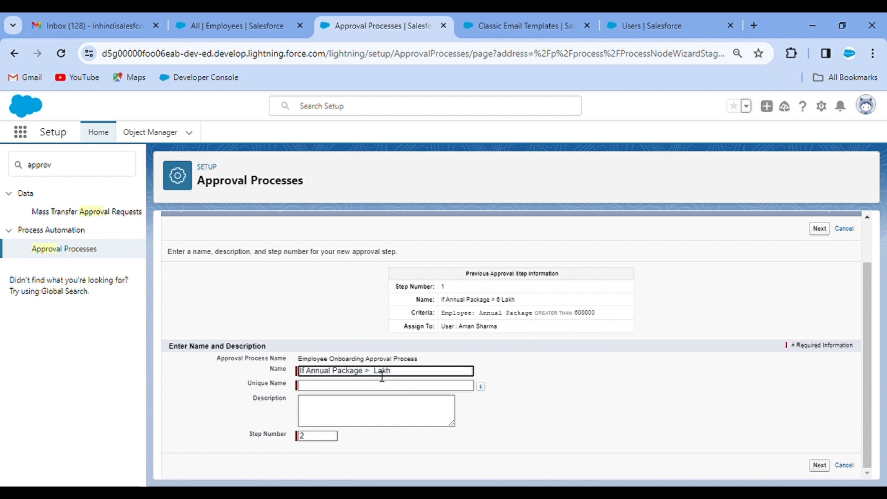
pyautogui.write('9')
pyautogui.click(509, 383)
# Correct the step's unique name to If_Annual_Package_9_Lakh1 and submit it
pyautogui.click(404, 391)
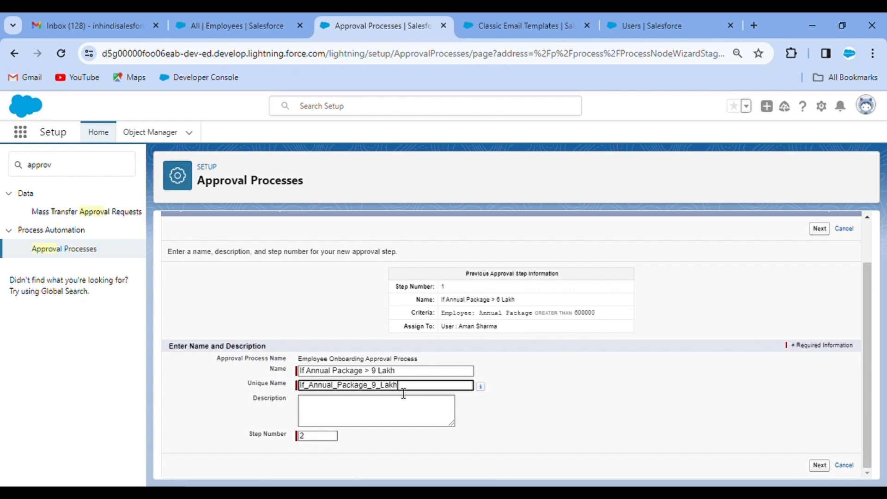
pyautogui.write('_')
pyautogui.click(526, 381)
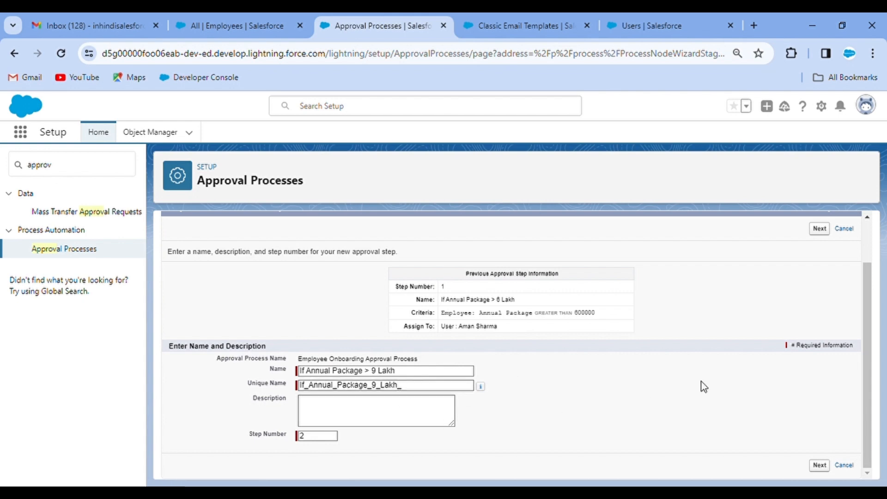
pyautogui.click(819, 466)
pyautogui.hotkey('ctrl', 'c')
pyautogui.scroll(-1, 596, 418)
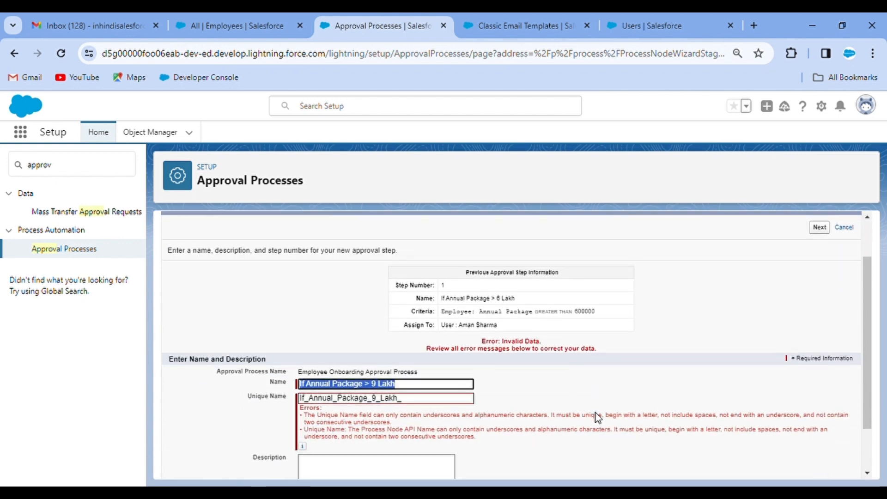
pyautogui.click(407, 400)
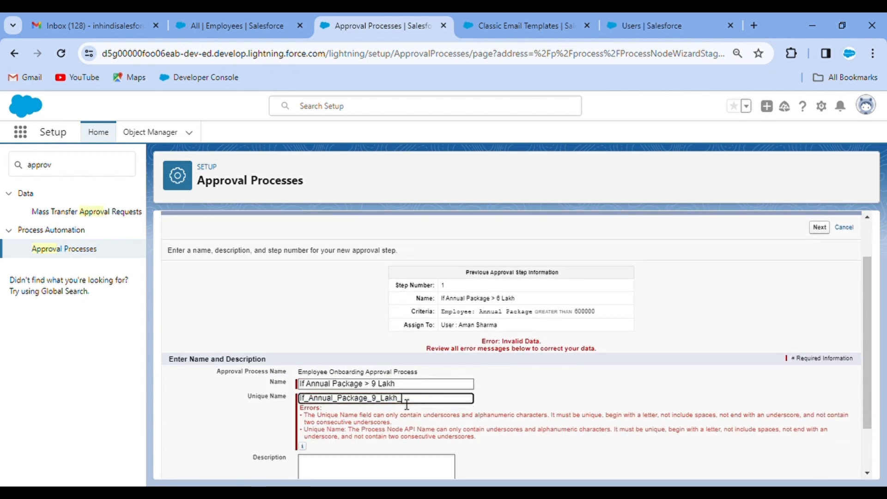
pyautogui.press('BackSpace')
pyautogui.write('1')
pyautogui.click(590, 406)
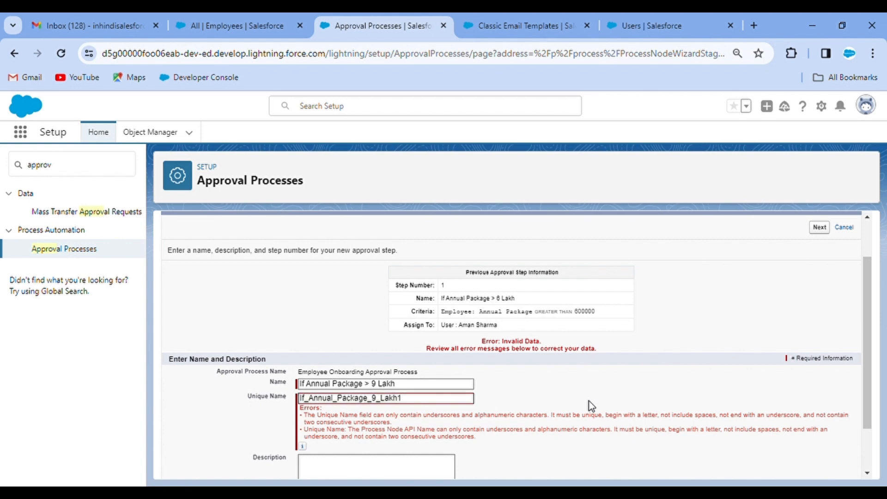
pyautogui.scroll(-1, 591, 407)
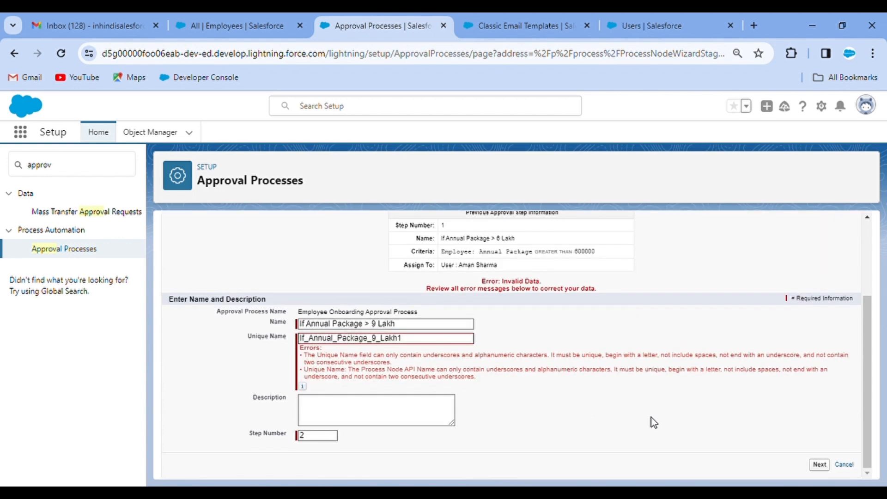
pyautogui.click(820, 465)
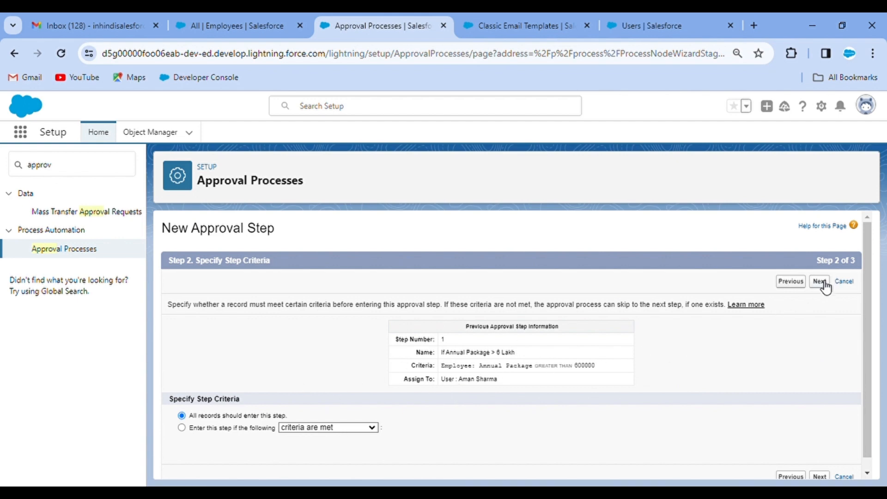
# Set the second step's entry criteria to Employee: Annual Package greater than 900000
pyautogui.click(182, 428)
pyautogui.scroll(-2, 331, 371)
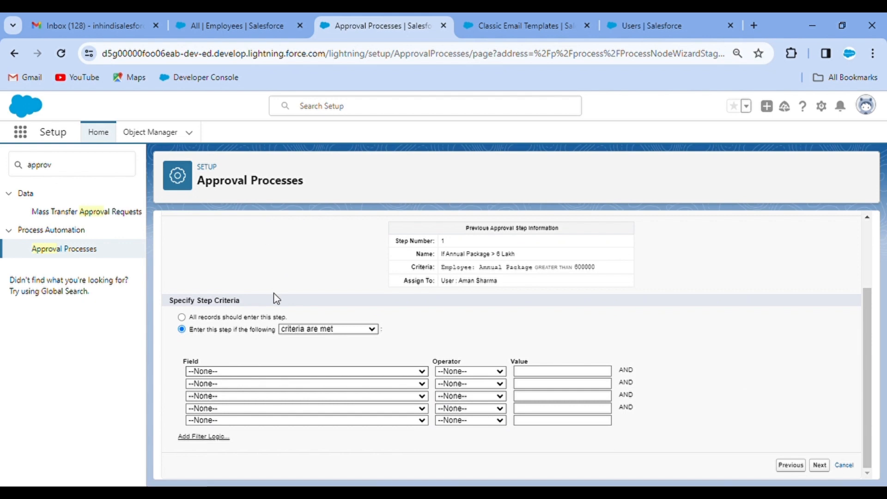
pyautogui.click(287, 189)
pyautogui.click(451, 371)
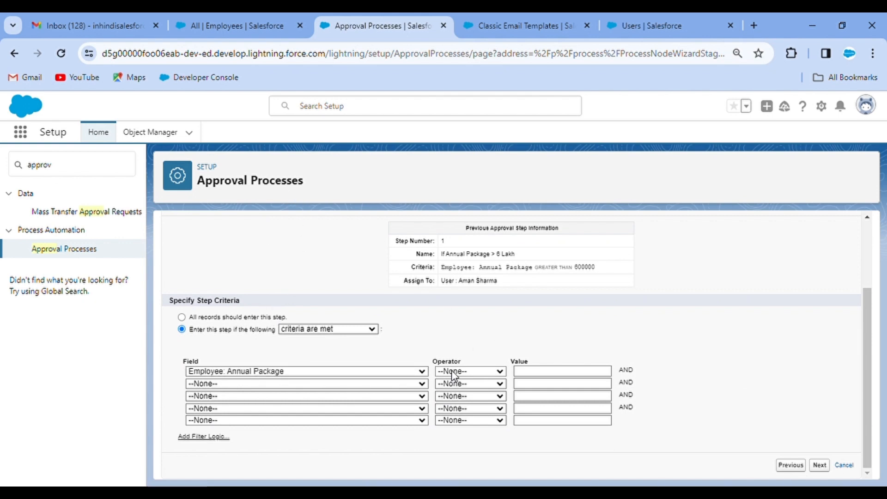
pyautogui.click(468, 428)
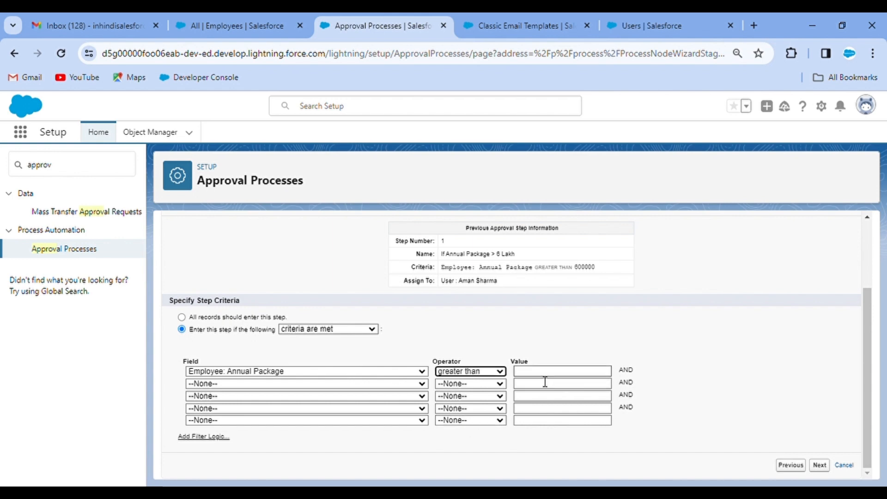
pyautogui.press('Tab')
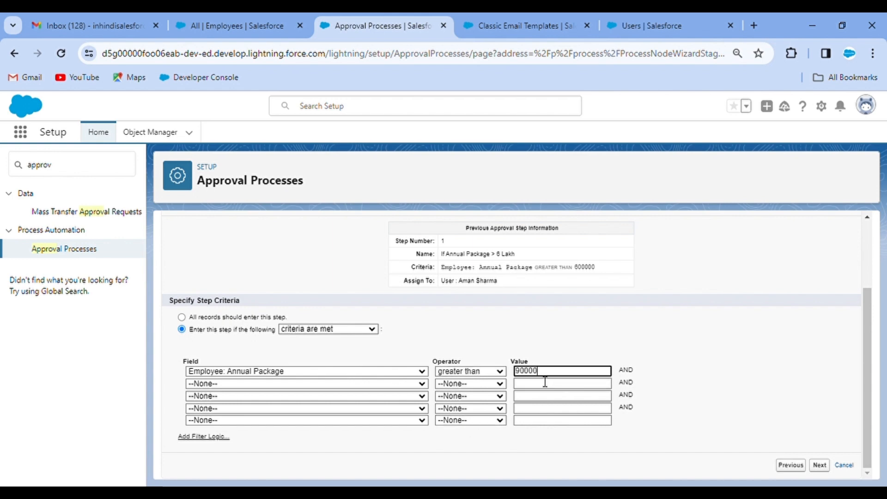
pyautogui.click(815, 340)
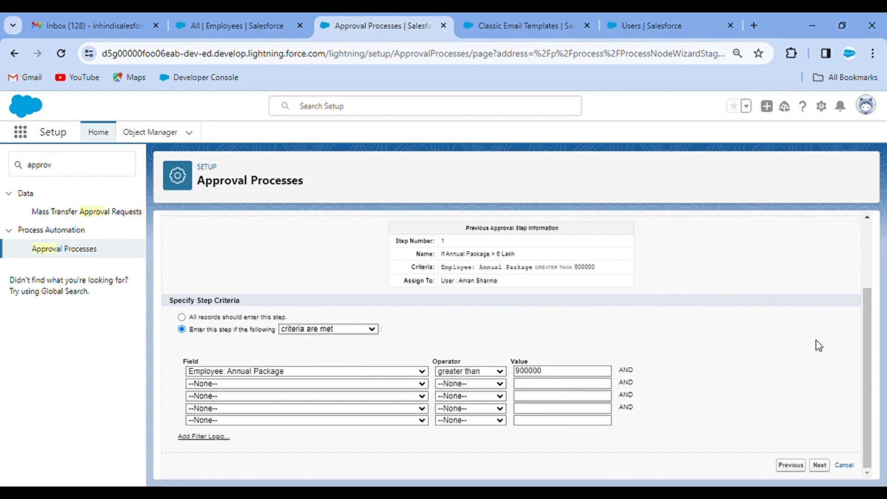
pyautogui.click(821, 466)
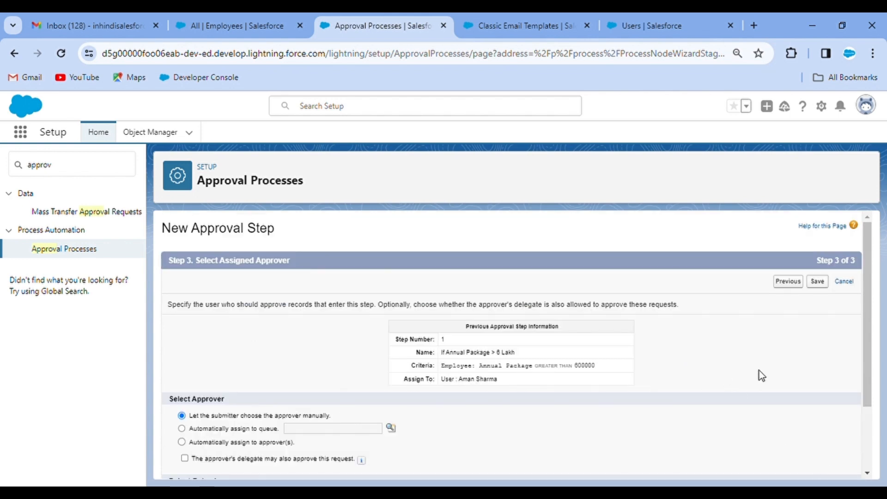
# Set the second step to auto-assign to a looked-up user as approver
pyautogui.click(182, 442)
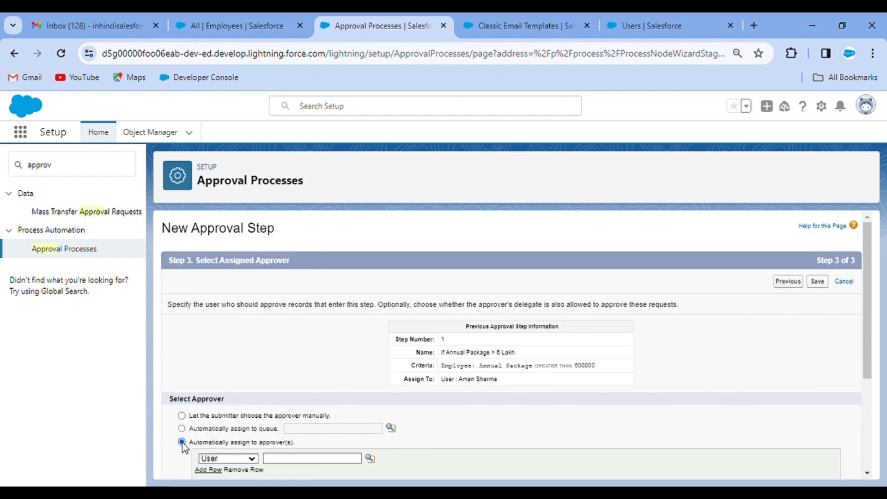
pyautogui.scroll(-2, 346, 362)
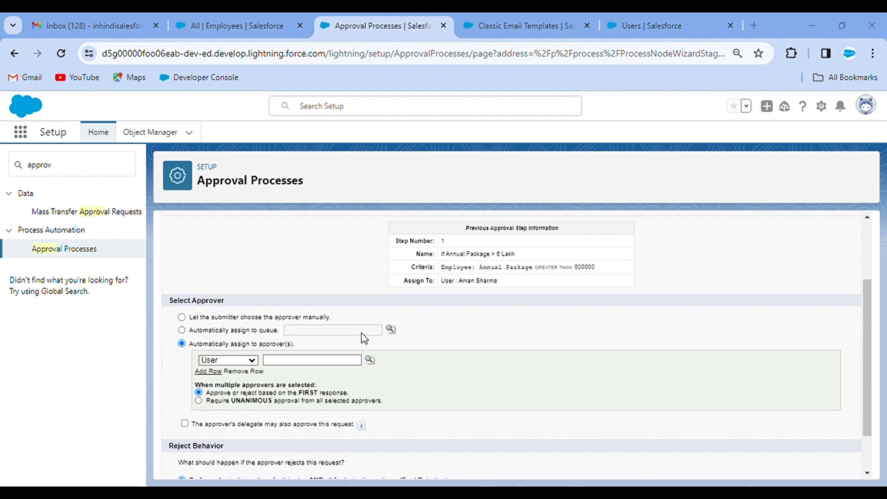
pyautogui.click(194, 358)
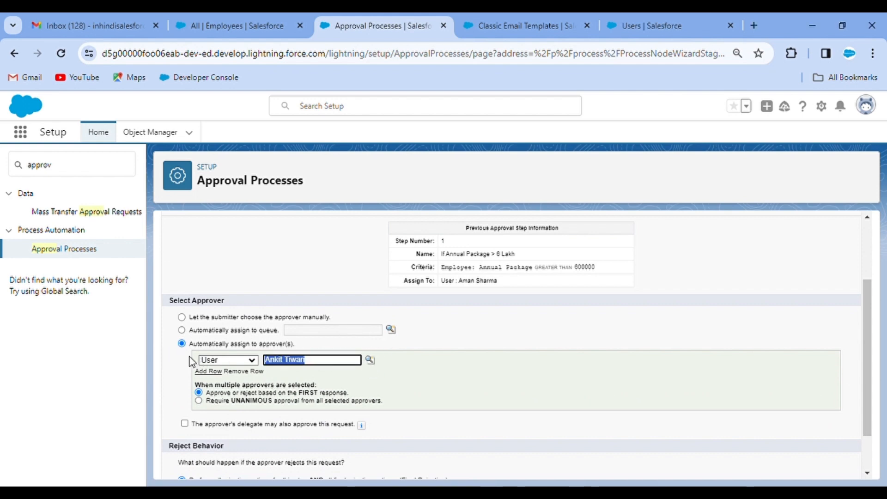
pyautogui.click(626, 357)
# Save the step without adding step actions yet, then begin a third approval step
pyautogui.scroll(3, 626, 357)
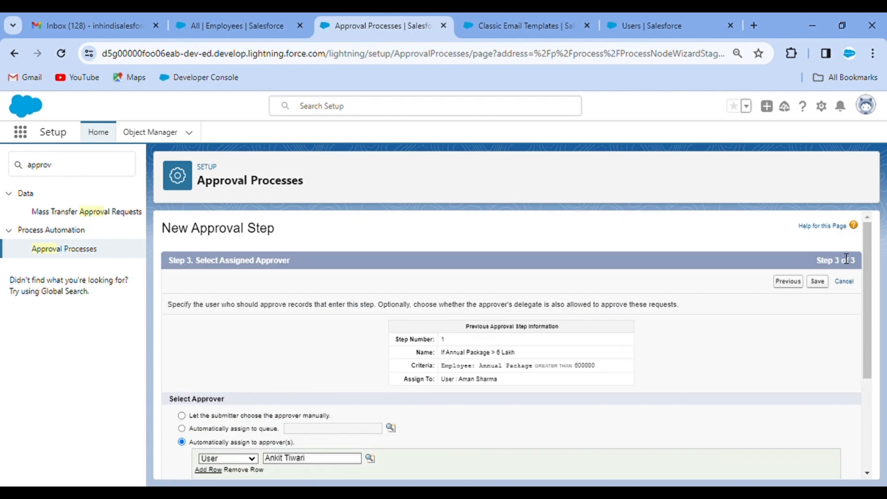
pyautogui.click(817, 281)
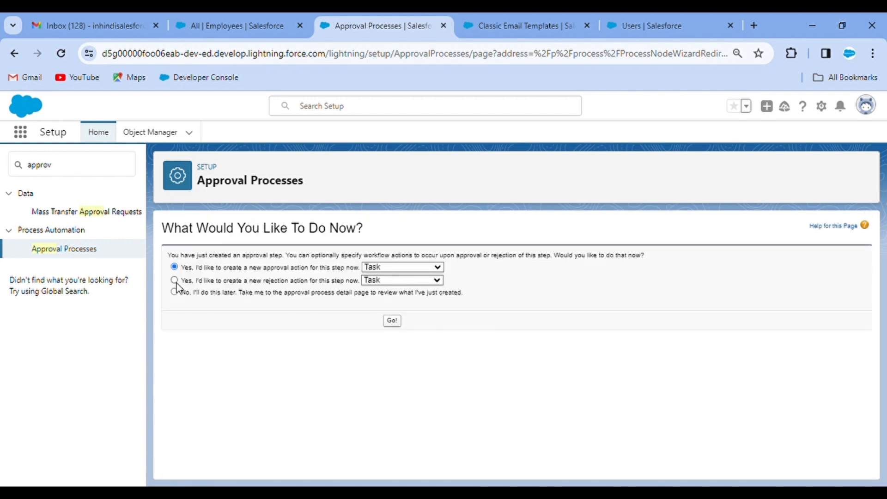
pyautogui.click(174, 292)
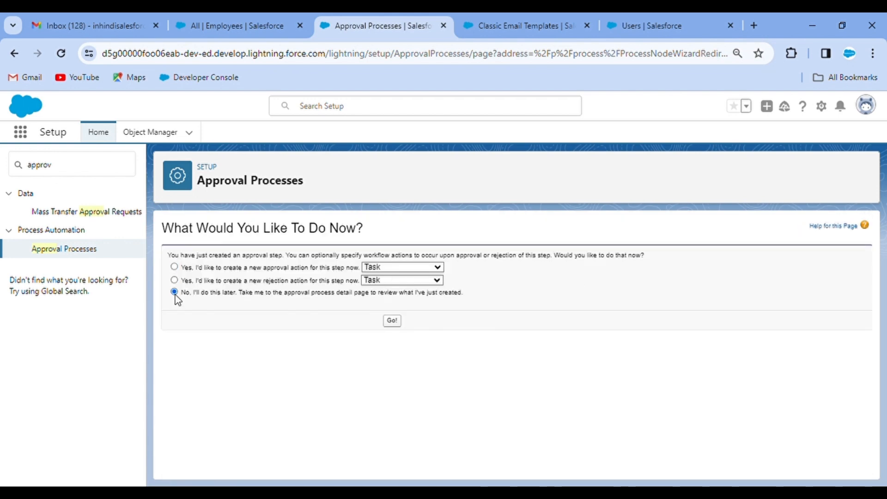
pyautogui.click(393, 325)
pyautogui.scroll(-4, 313, 422)
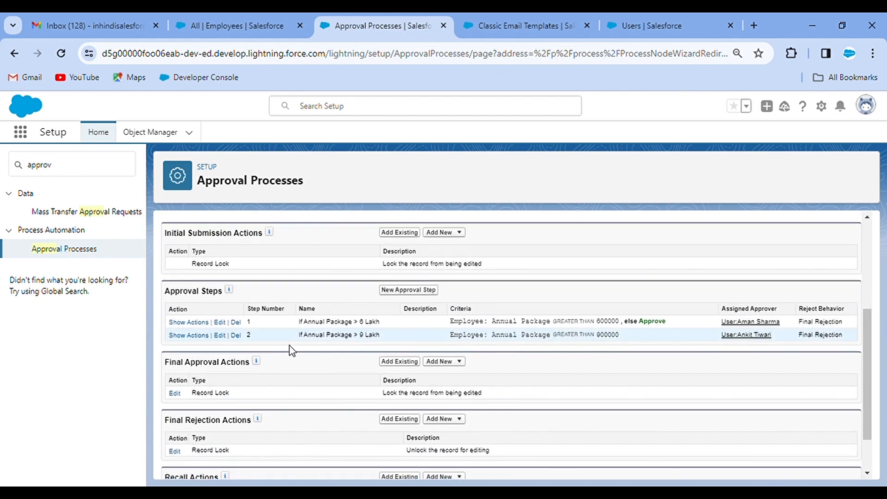
pyautogui.click(406, 291)
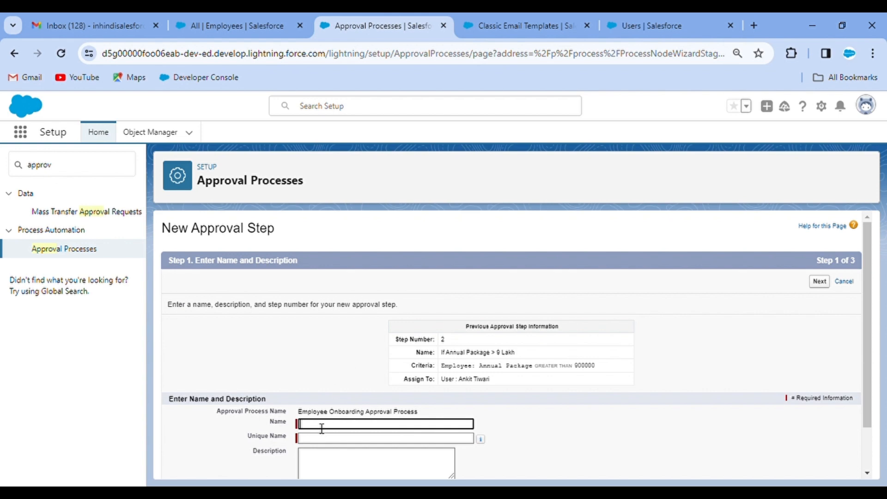
# Name the third step 'If Annual Package > 12 Lakh' and fill in its unique name
pyautogui.hotkey('ctrl', 'v')
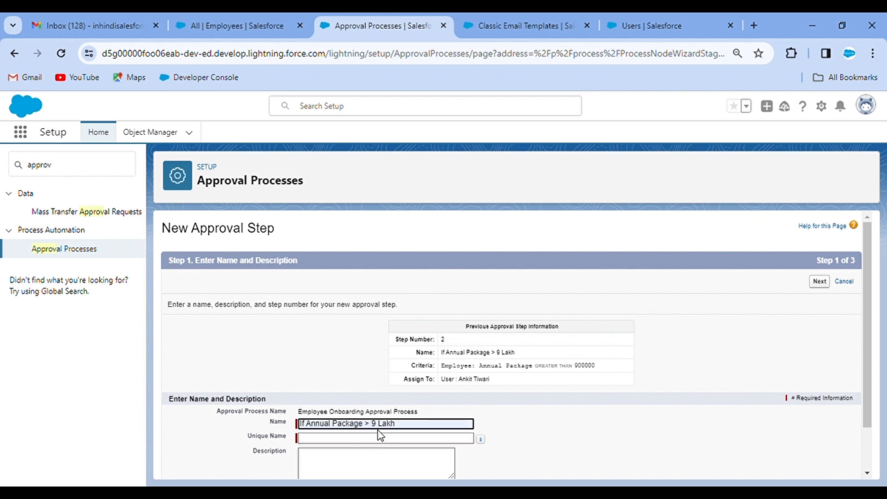
pyautogui.press('BackSpace')
pyautogui.press('BackSpace')
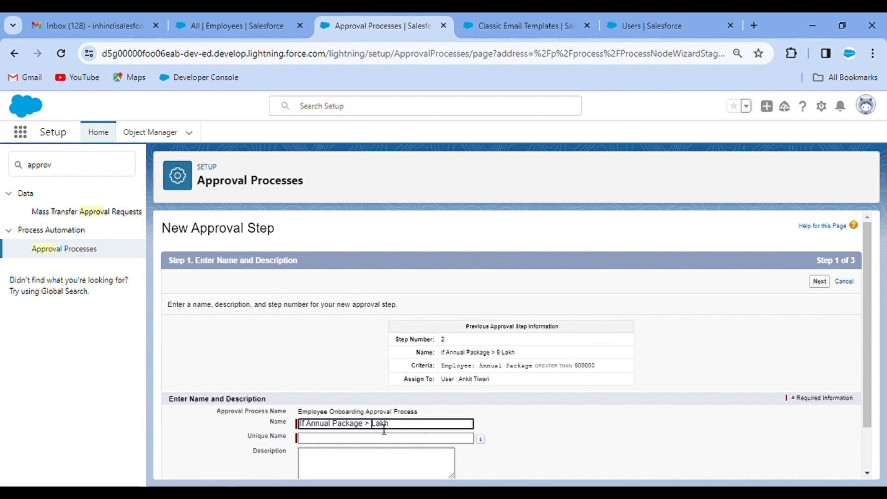
pyautogui.write('12')
pyautogui.click(520, 407)
pyautogui.click(390, 438)
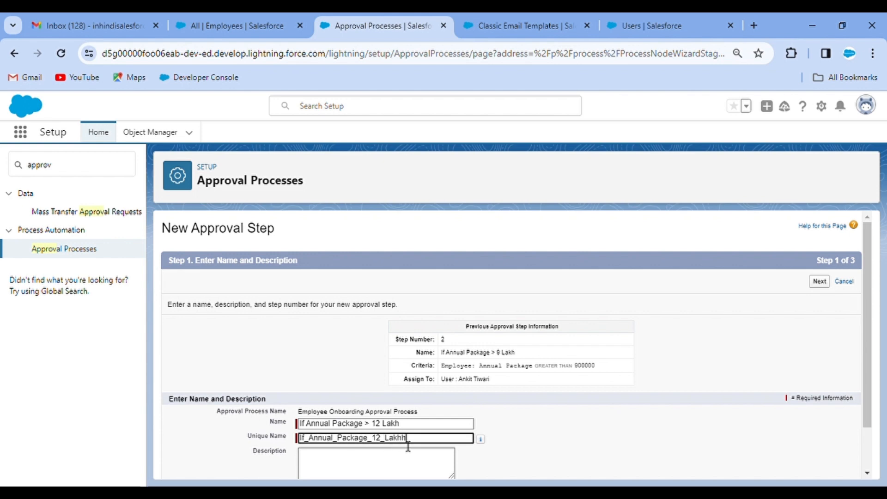
pyautogui.click(552, 426)
pyautogui.scroll(-1, 552, 426)
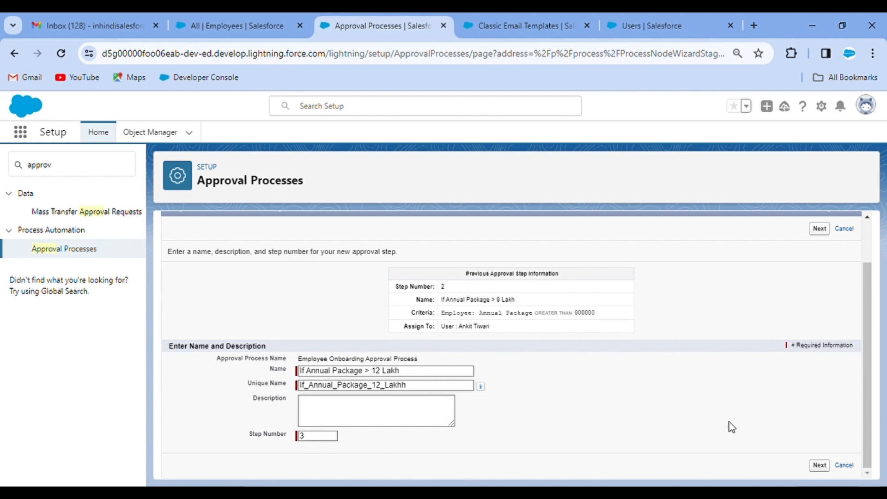
pyautogui.click(819, 464)
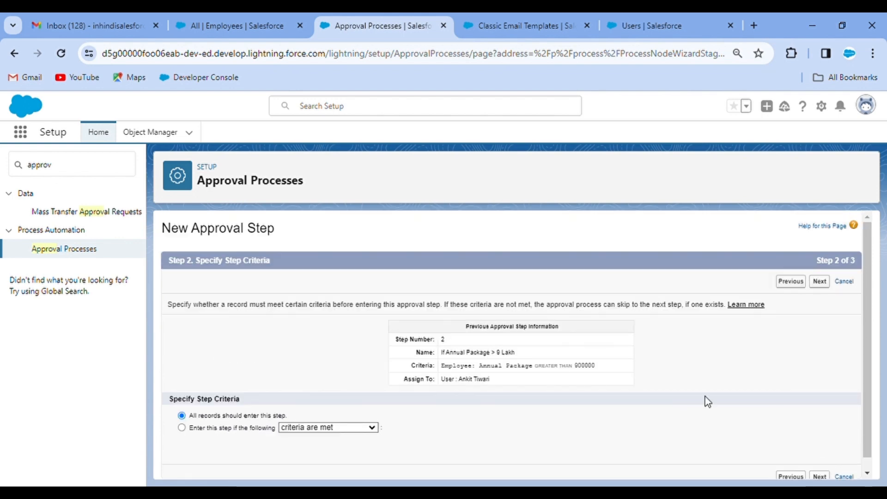
# Make the step apply only when Annual Package is greater than 1200000
pyautogui.click(180, 428)
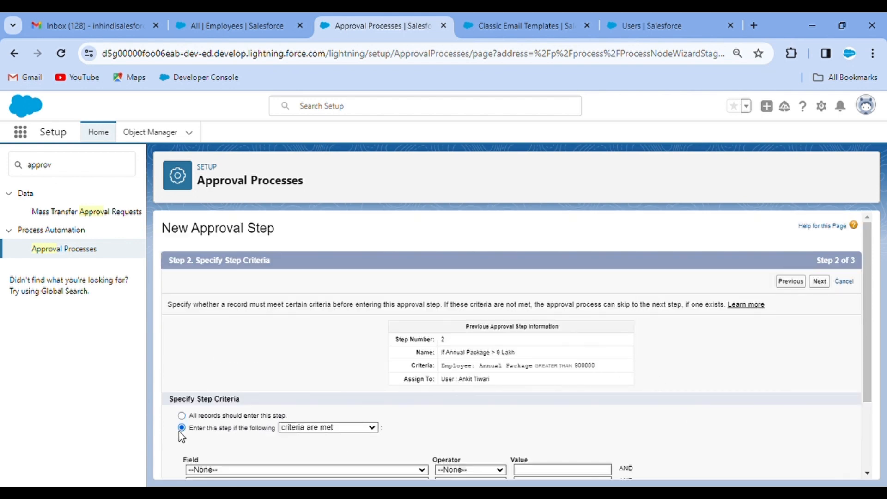
pyautogui.scroll(-2, 382, 402)
pyautogui.click(295, 372)
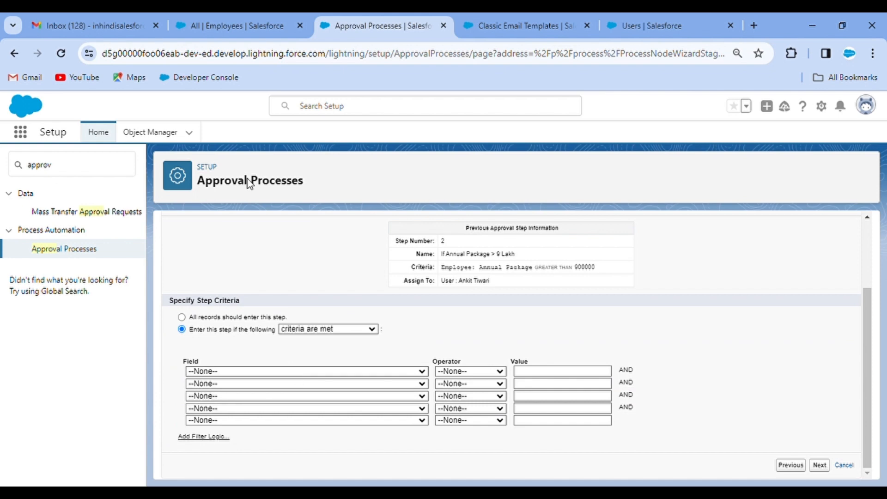
pyautogui.click(256, 192)
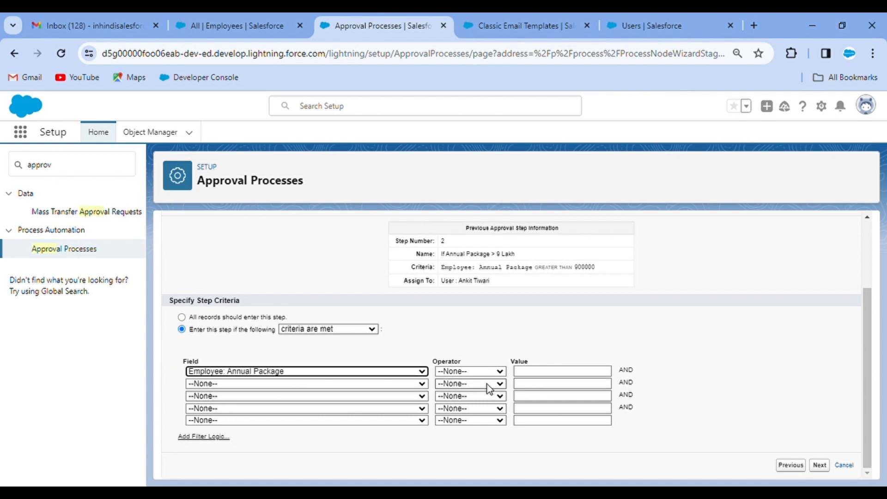
pyautogui.click(478, 373)
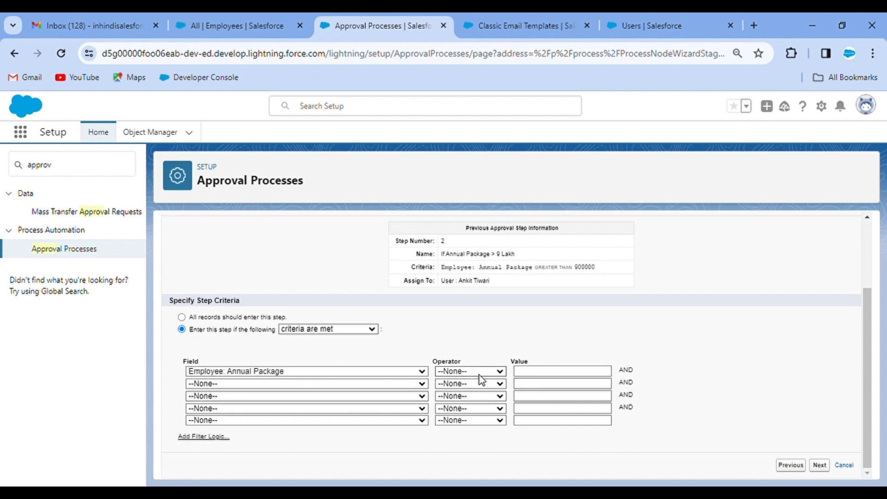
pyautogui.click(471, 424)
pyautogui.click(551, 373)
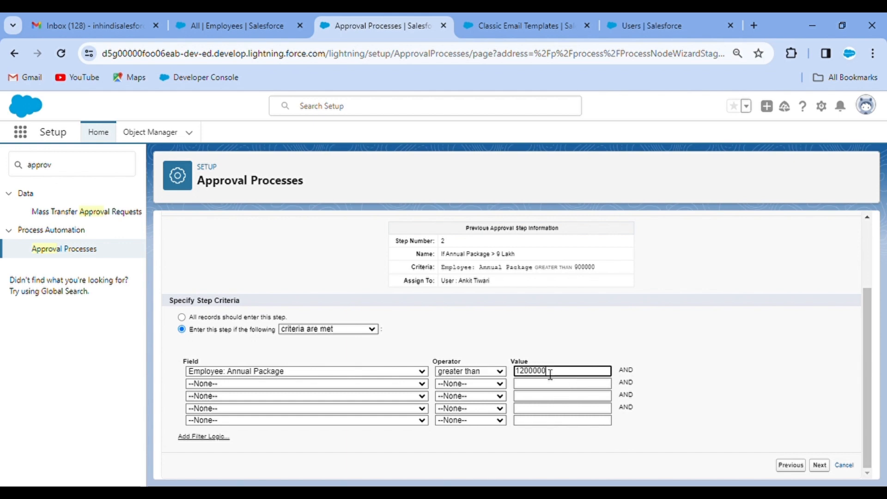
pyautogui.click(722, 322)
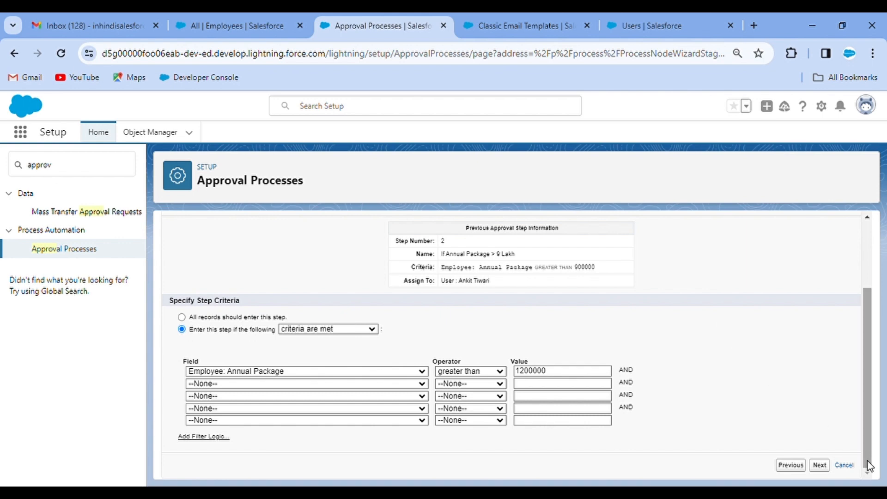
pyautogui.click(819, 465)
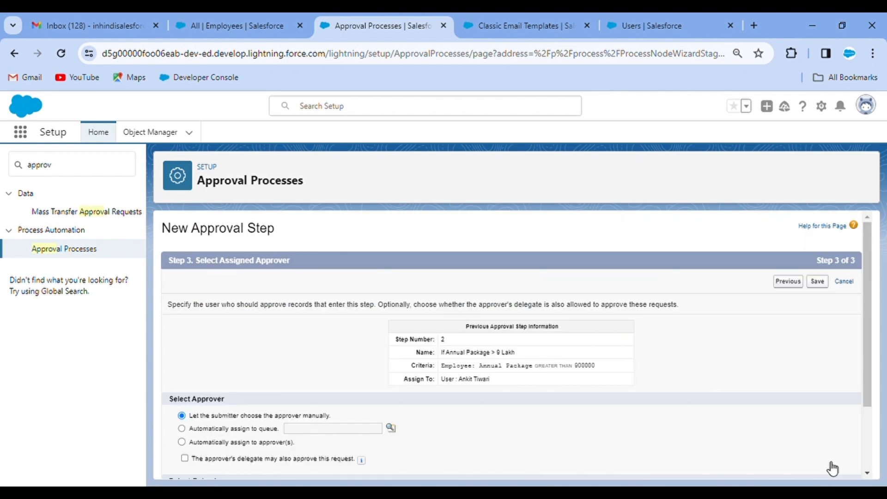
# Auto-assign the step to a user approver and save it, skipping step actions
pyautogui.scroll(-2, 340, 367)
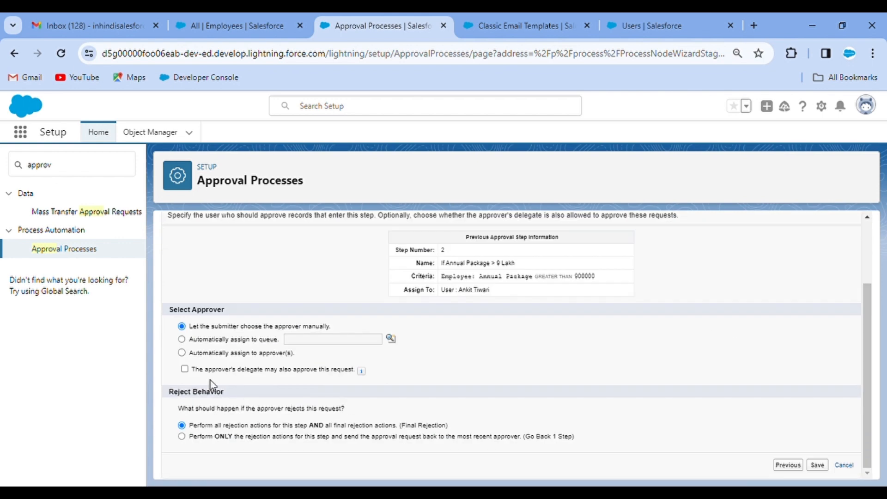
pyautogui.click(183, 354)
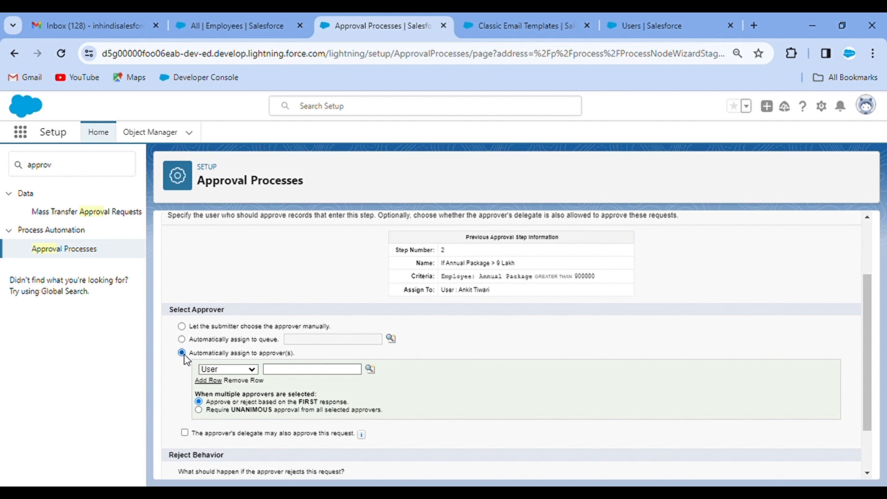
pyautogui.click(372, 371)
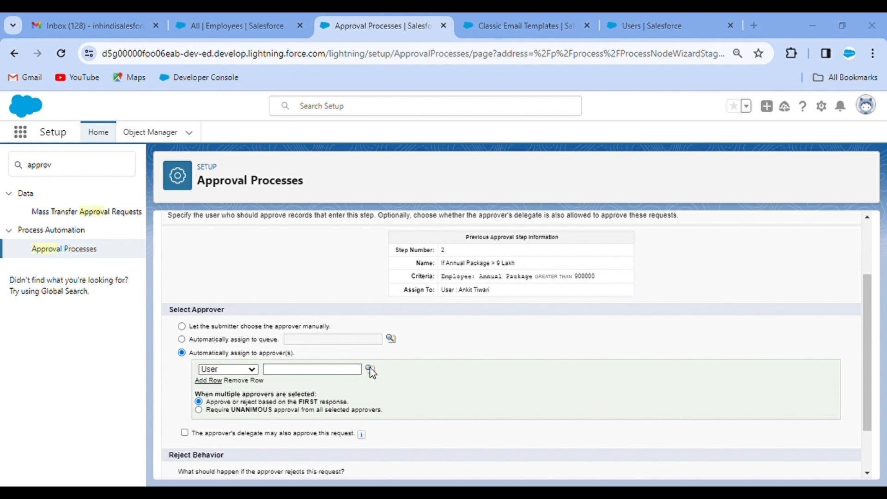
pyautogui.click(202, 316)
pyautogui.click(557, 369)
pyautogui.scroll(-2, 710, 376)
pyautogui.scroll(5, 713, 377)
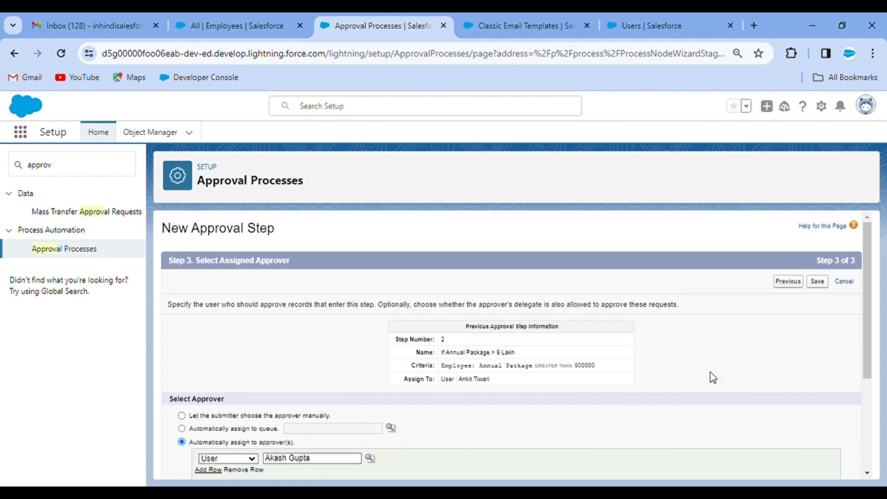
pyautogui.click(817, 281)
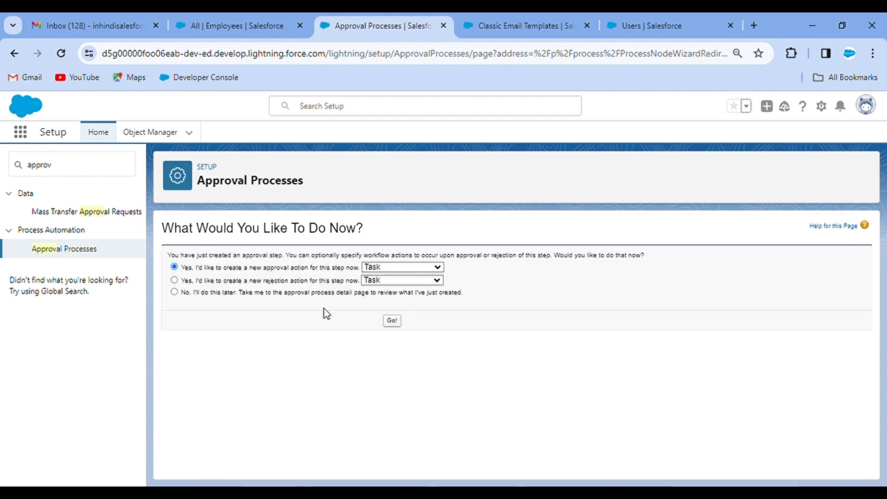
pyautogui.click(175, 292)
pyautogui.click(392, 320)
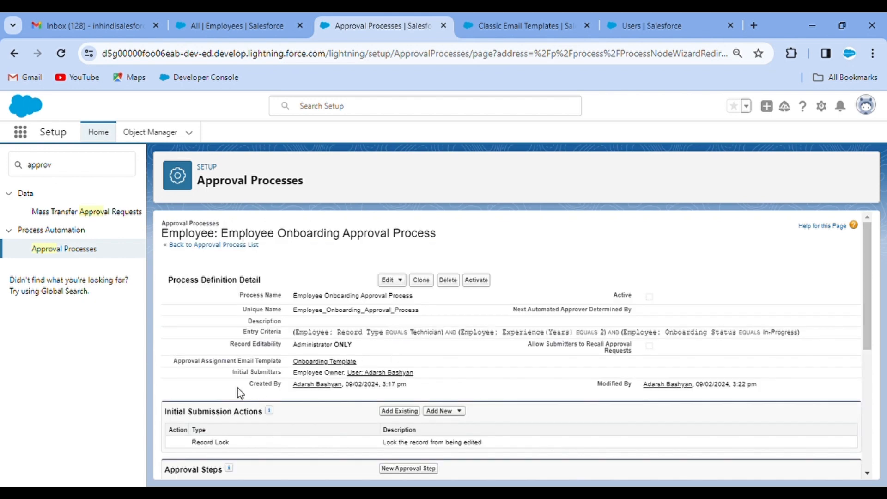
# Review the three approval steps and inspect step 1's actions and action types
pyautogui.scroll(-1, 304, 429)
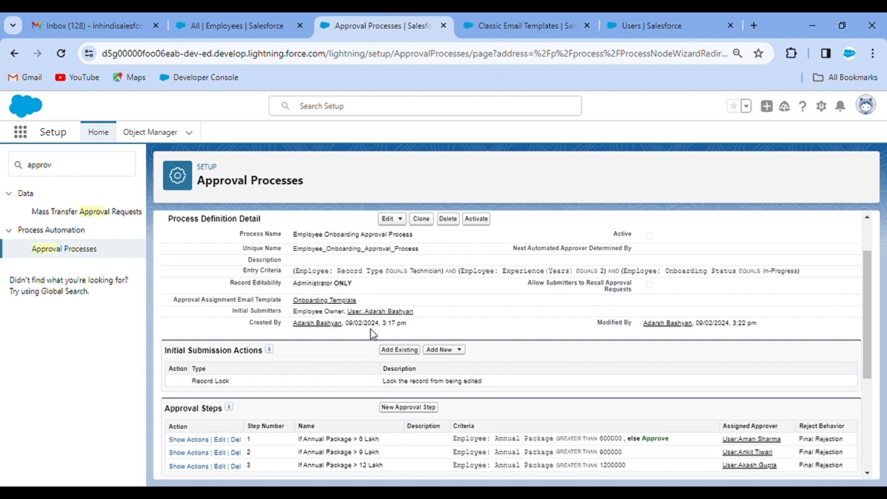
pyautogui.scroll(-1, 336, 383)
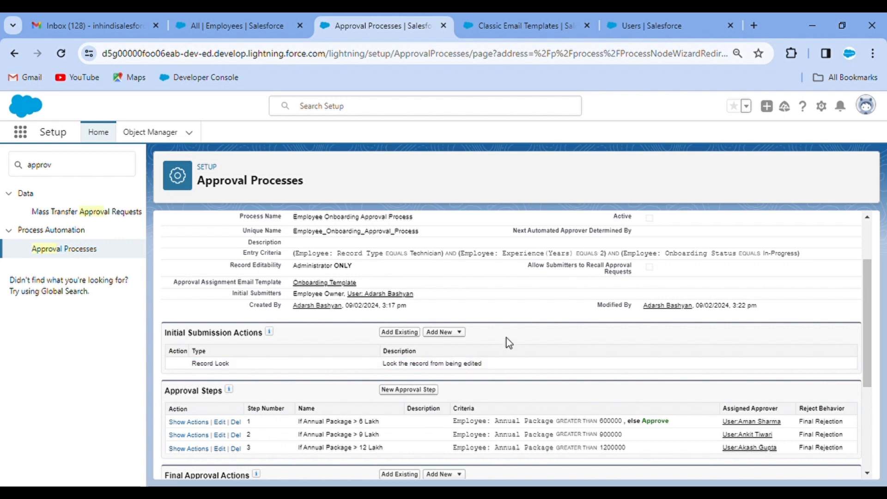
pyautogui.scroll(-5, 508, 339)
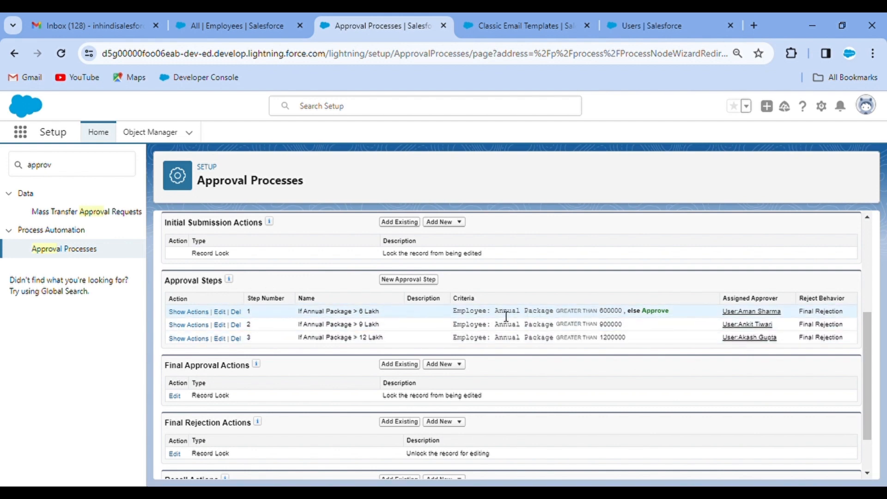
pyautogui.click(188, 312)
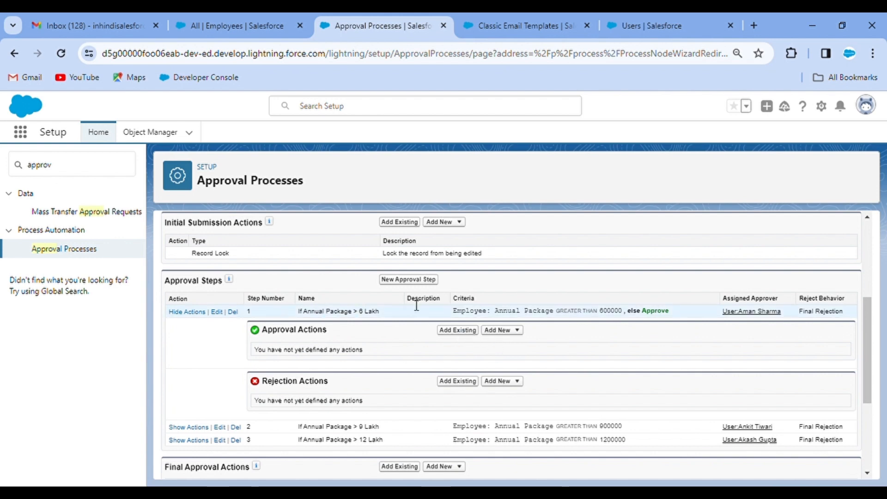
pyautogui.click(517, 331)
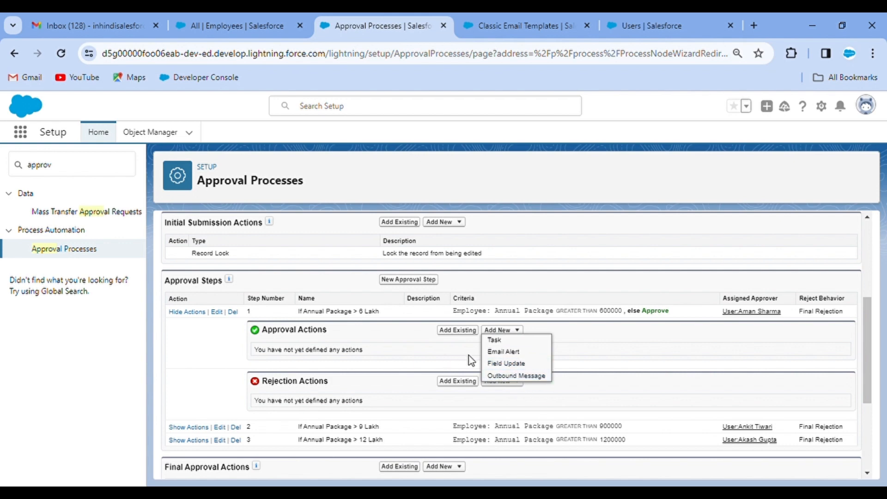
pyautogui.click(423, 348)
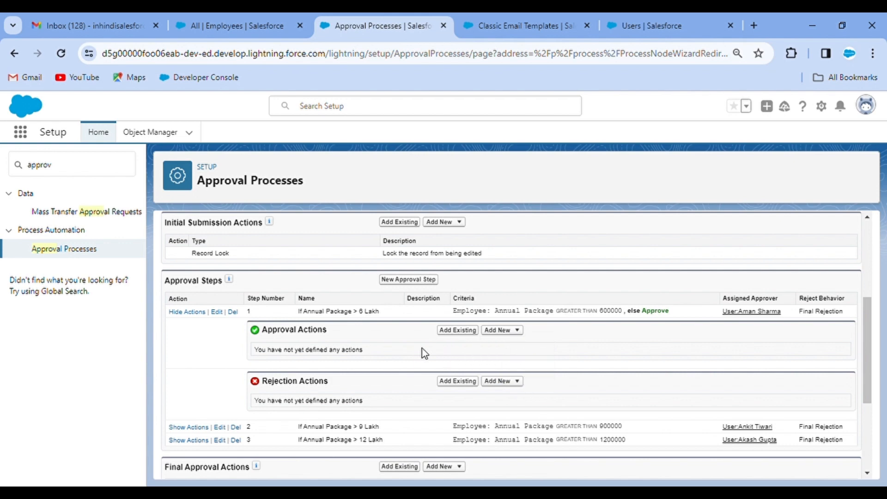
pyautogui.click(189, 312)
# Show and hide step 2's actions, then list new Final Approval Action types
pyautogui.click(203, 325)
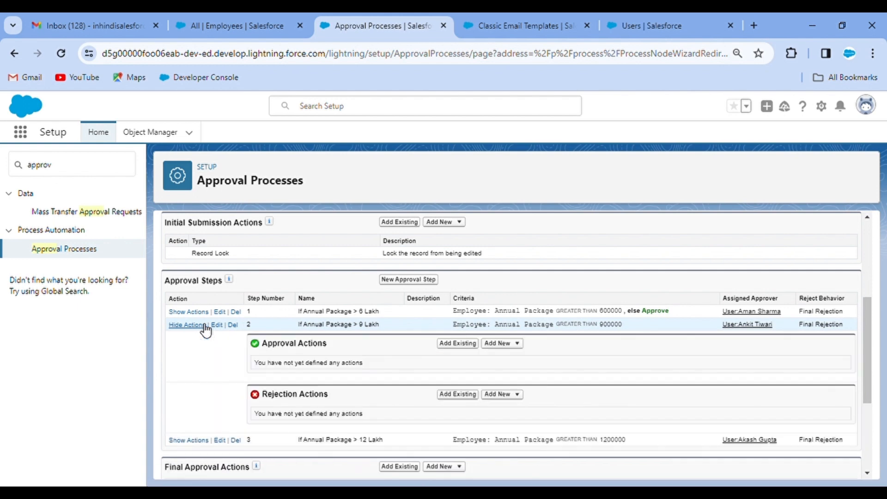
pyautogui.click(202, 326)
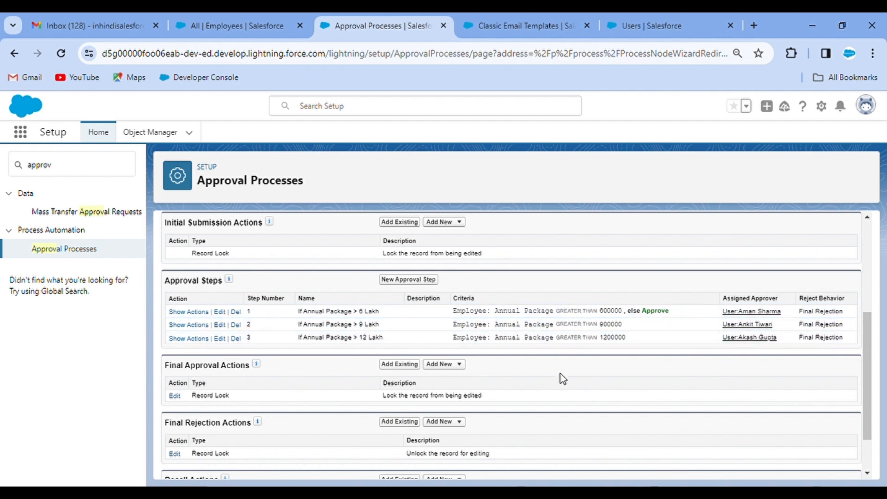
pyautogui.click(456, 365)
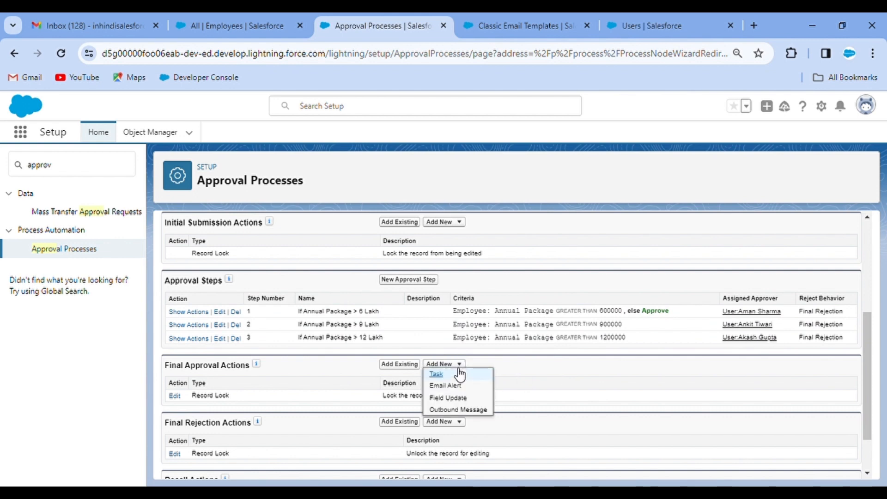
# Create a final approval field update setting Onboarding Status to Approved and save it
pyautogui.click(467, 401)
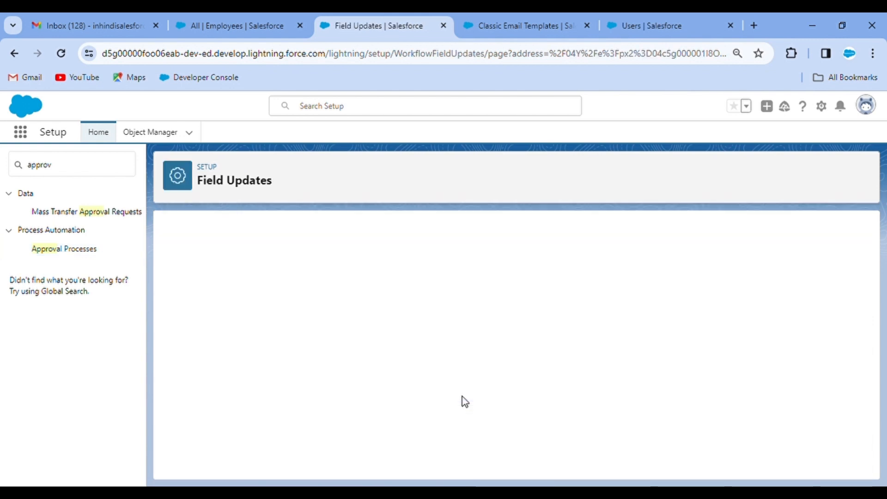
pyautogui.write('Field Update')
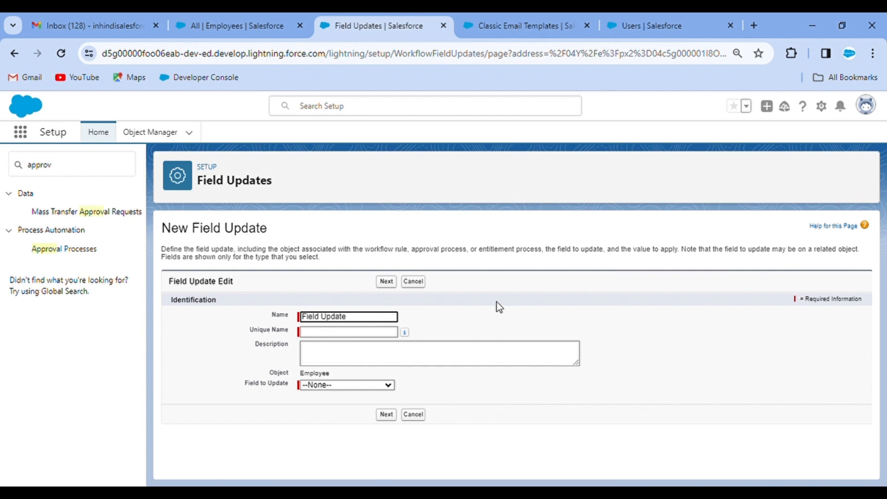
pyautogui.write('n Approval')
pyautogui.click(497, 302)
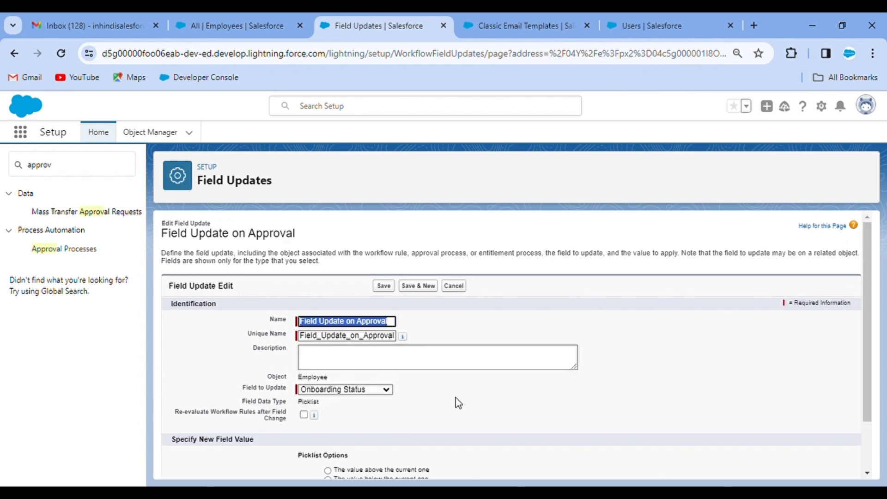
pyautogui.scroll(-2, 374, 425)
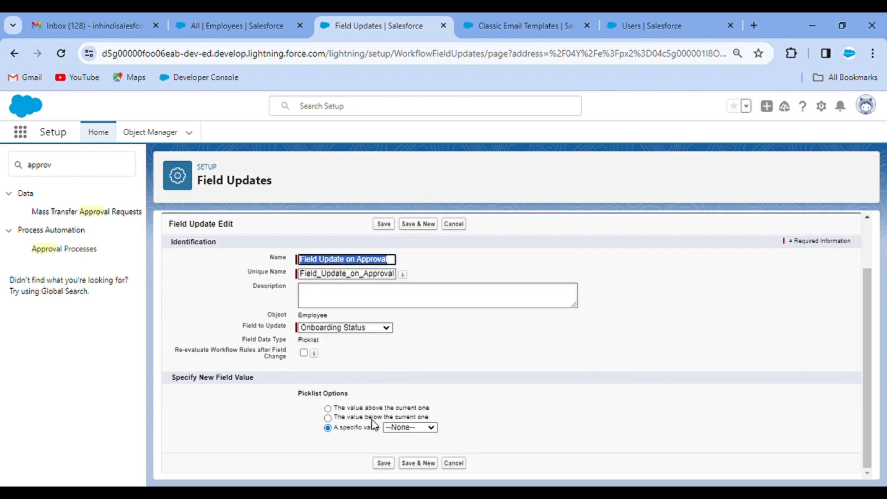
pyautogui.click(402, 424)
pyautogui.click(409, 467)
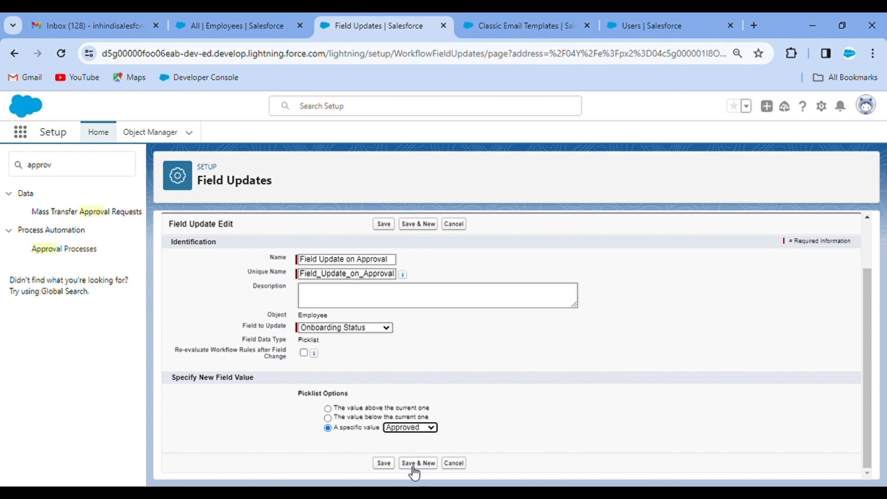
pyautogui.click(384, 463)
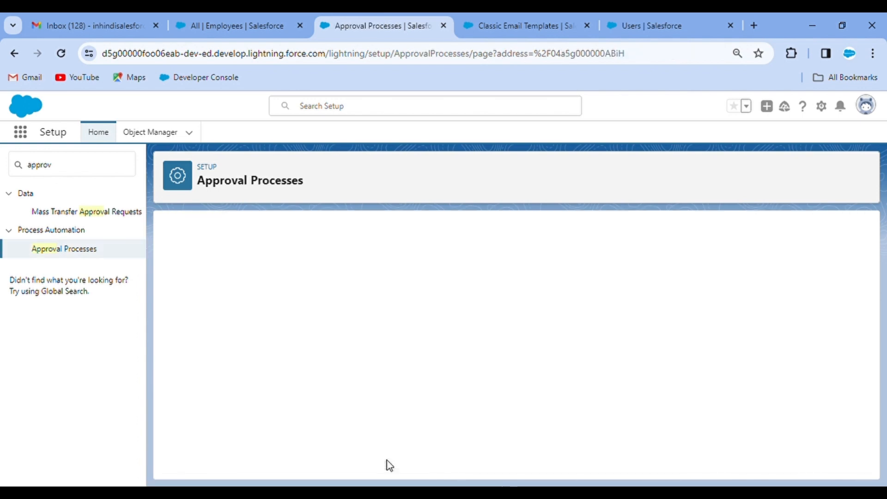
# Add the rejection field update 'Field Update on Rejection' setting Onboarding Status to Rejected
pyautogui.scroll(-5, 460, 390)
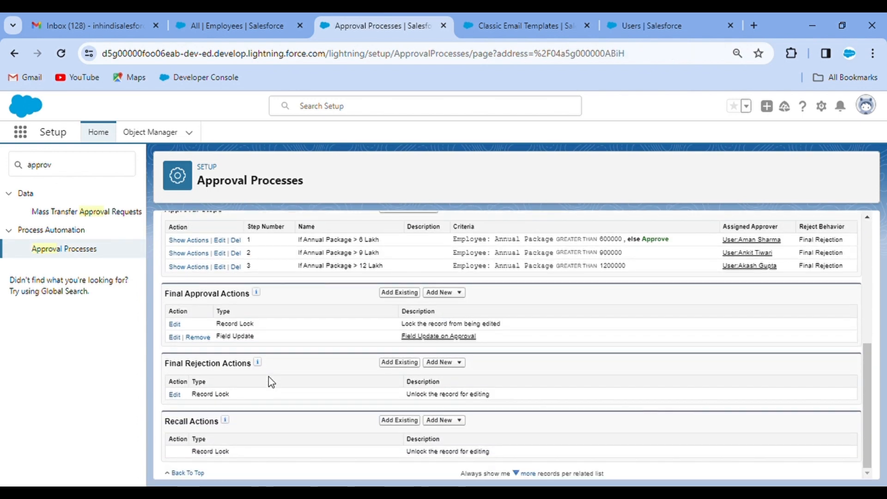
pyautogui.click(455, 362)
pyautogui.click(456, 396)
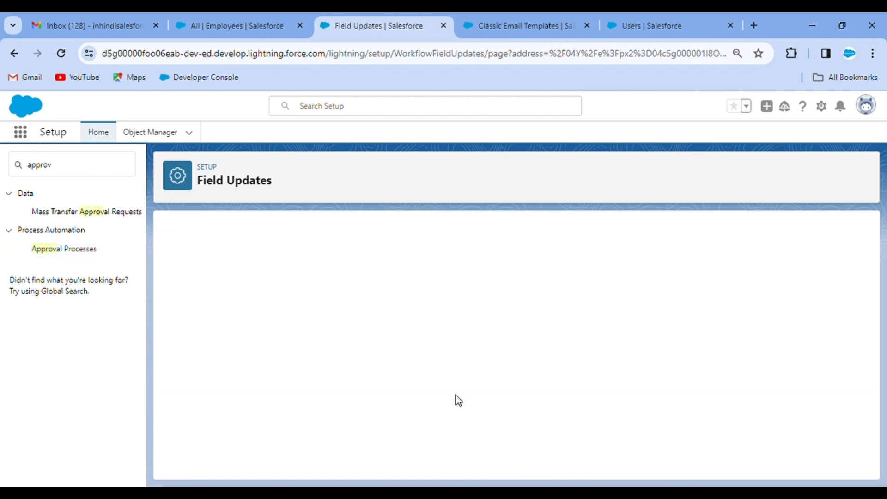
pyautogui.write('F')
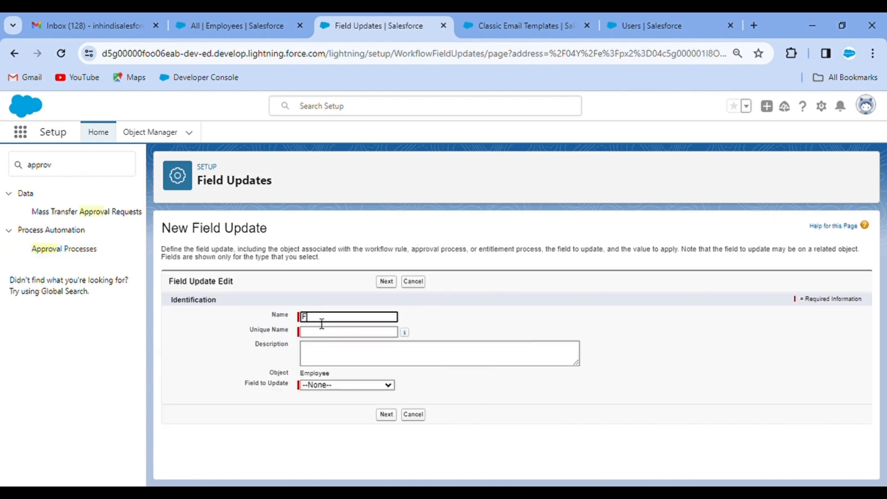
pyautogui.write('ield Update on Approval')
pyautogui.doubleClick(381, 318)
pyautogui.write('Rejection')
pyautogui.click(491, 313)
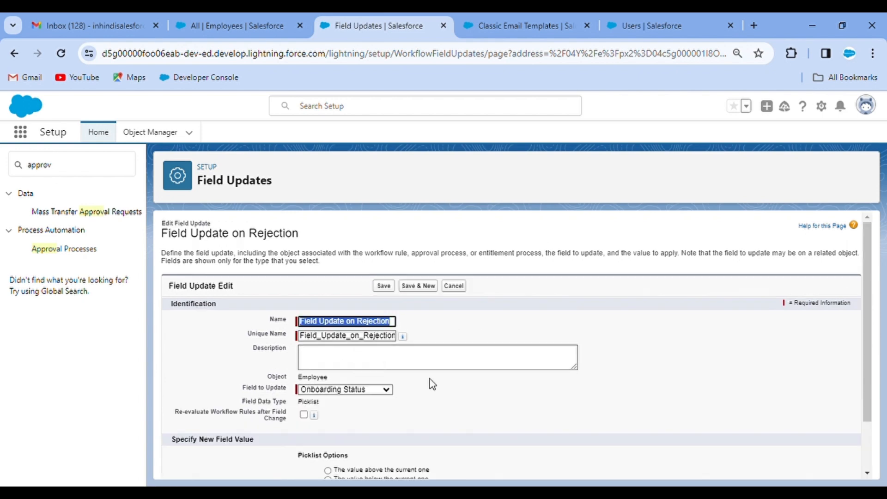
pyautogui.scroll(-2, 460, 393)
pyautogui.click(429, 428)
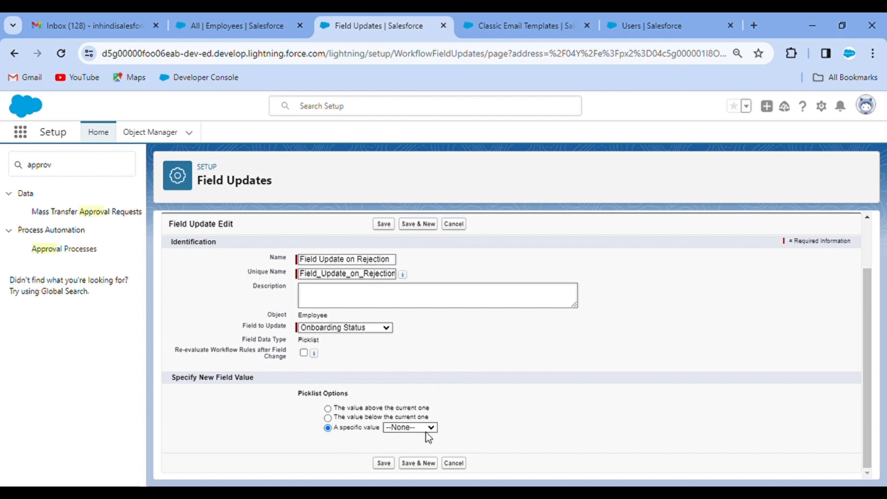
pyautogui.click(412, 470)
pyautogui.click(386, 464)
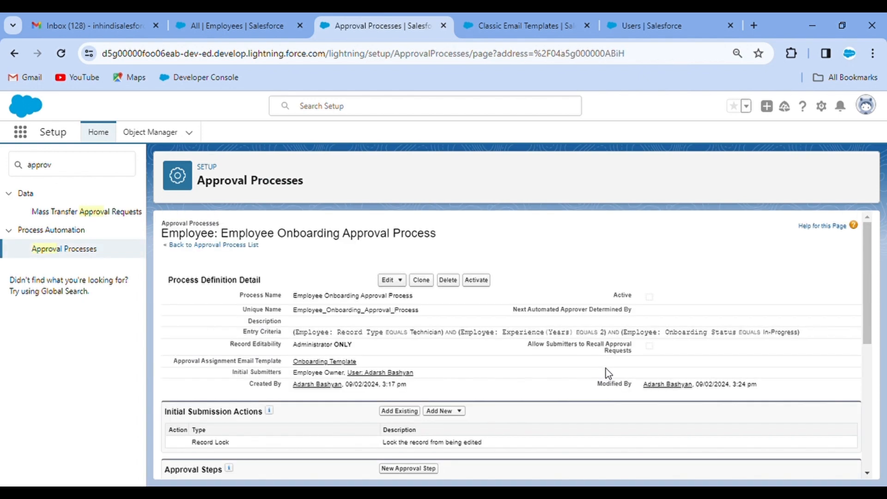
pyautogui.scroll(-5, 608, 374)
pyautogui.scroll(-3, 423, 403)
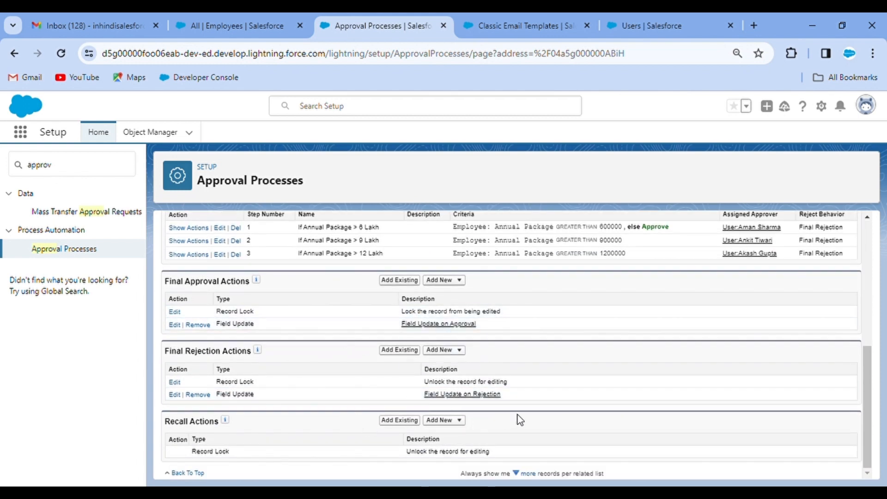
pyautogui.scroll(2, 513, 413)
pyautogui.scroll(3, 519, 354)
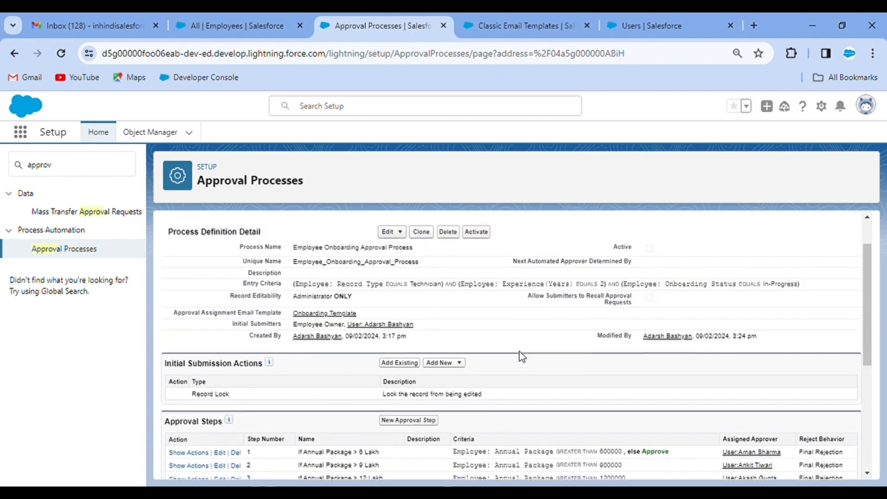
pyautogui.scroll(-3, 520, 351)
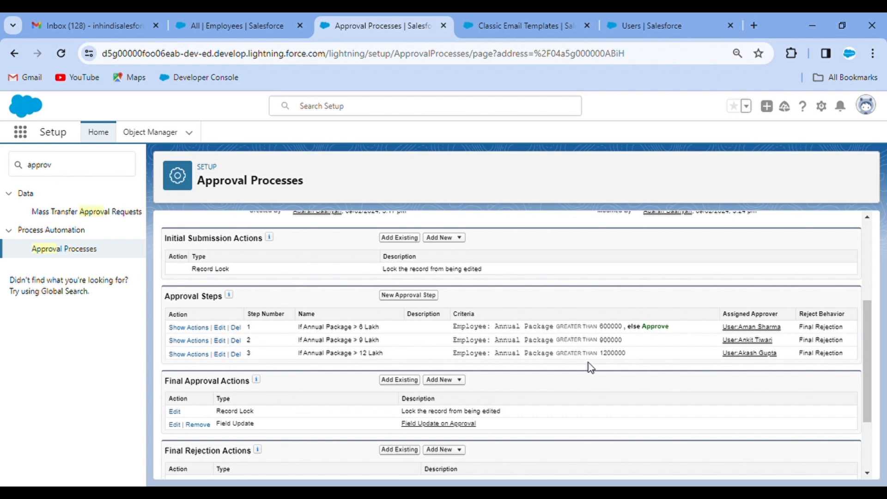
pyautogui.scroll(2, 590, 368)
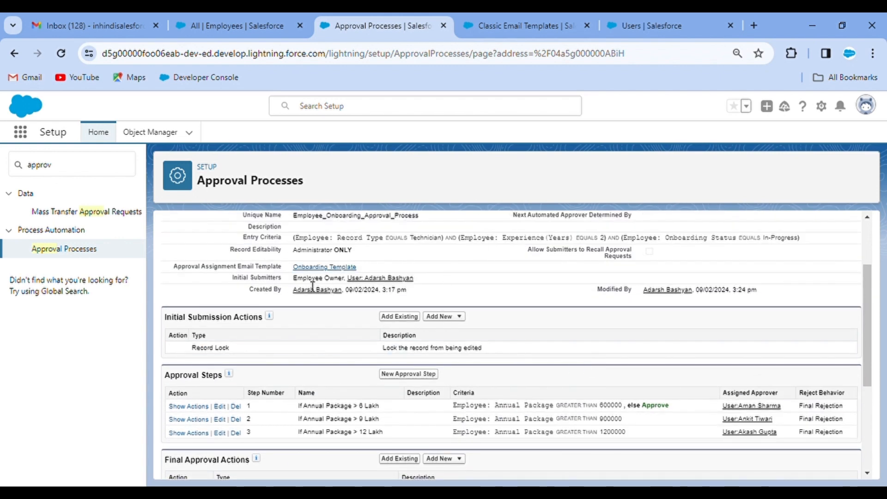
pyautogui.scroll(2, 456, 274)
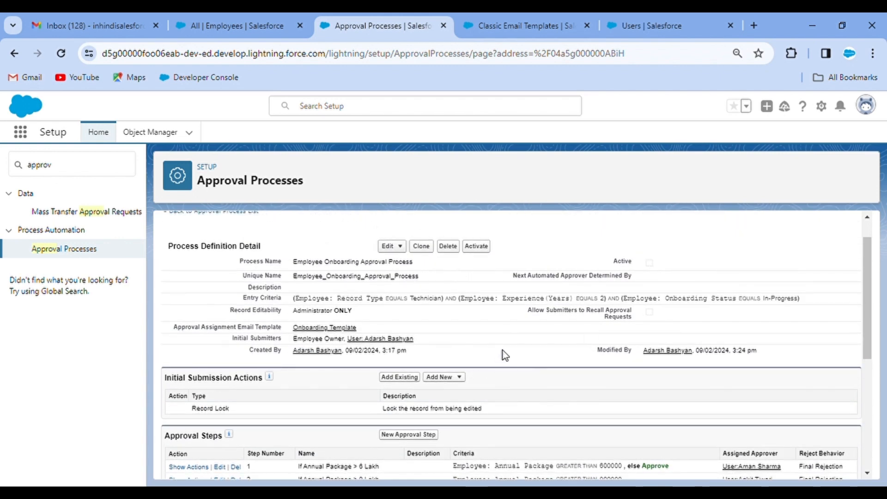
pyautogui.scroll(-3, 505, 355)
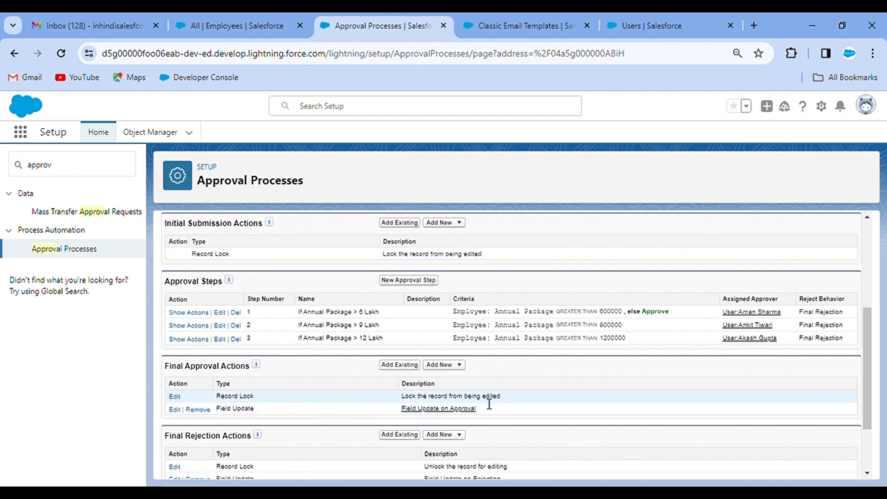
pyautogui.scroll(5, 568, 418)
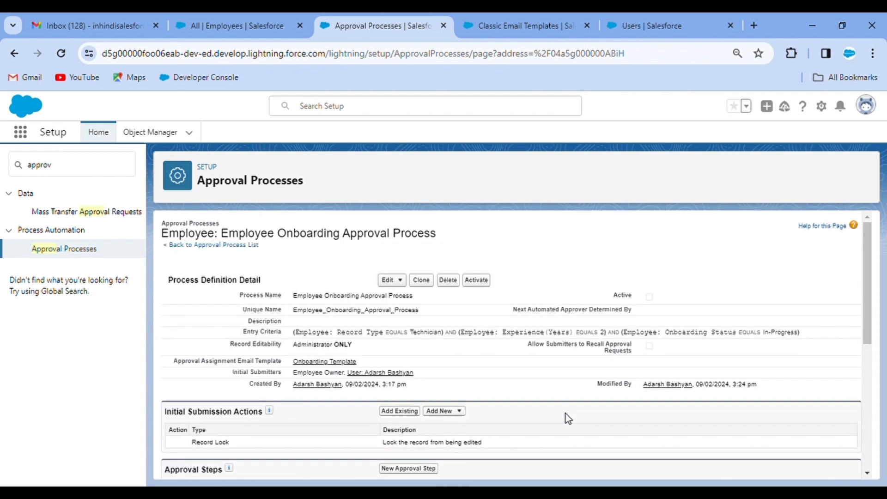
# Activate the Employee Onboarding Approval Process and confirm
pyautogui.click(476, 281)
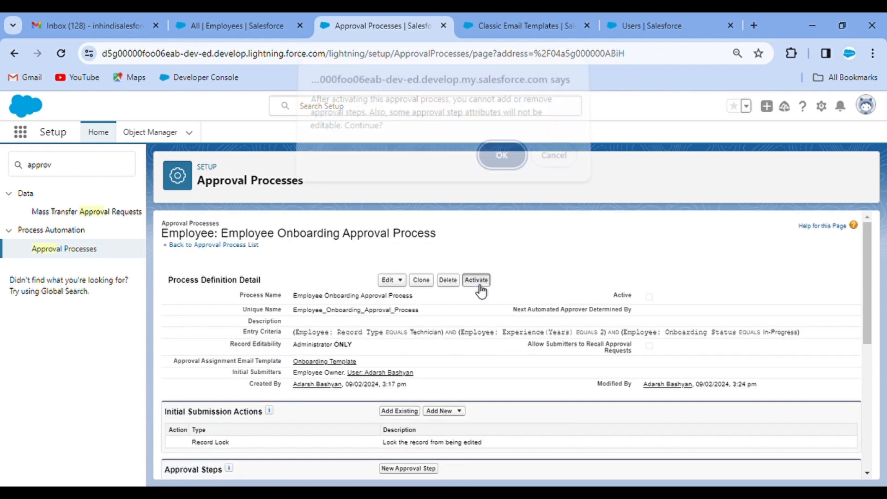
pyautogui.click(493, 163)
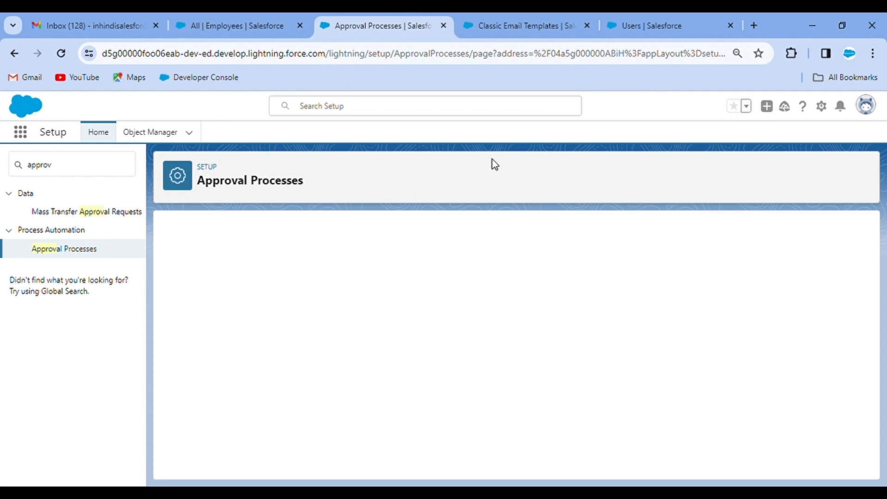
pyautogui.click(473, 15)
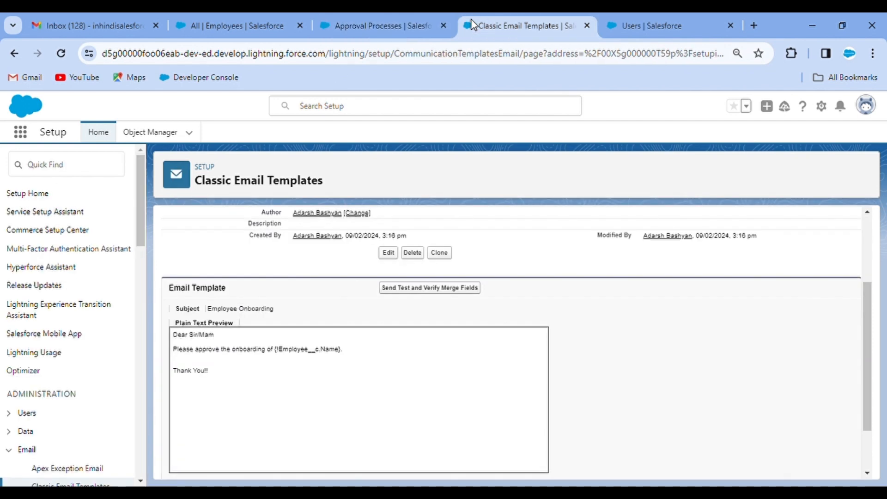
# Look up Users through the Setup Quick Find, then go to the Employees list
pyautogui.click(77, 170)
pyautogui.write('u')
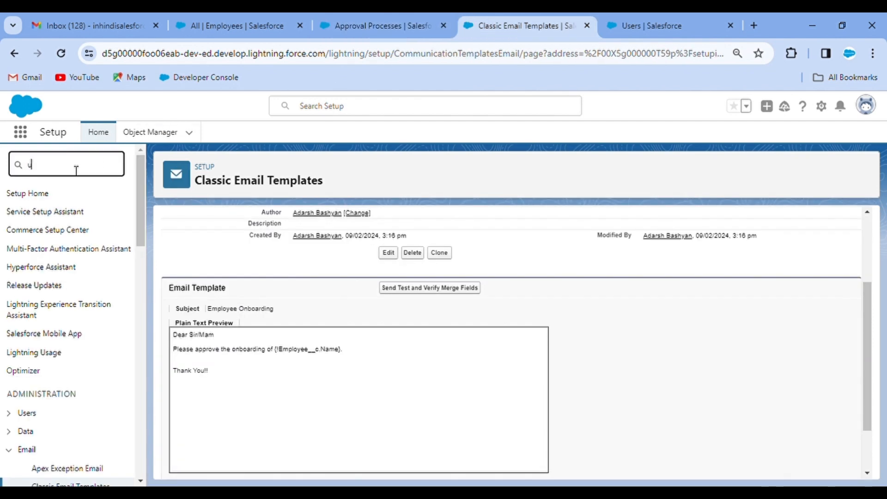
pyautogui.write('ser')
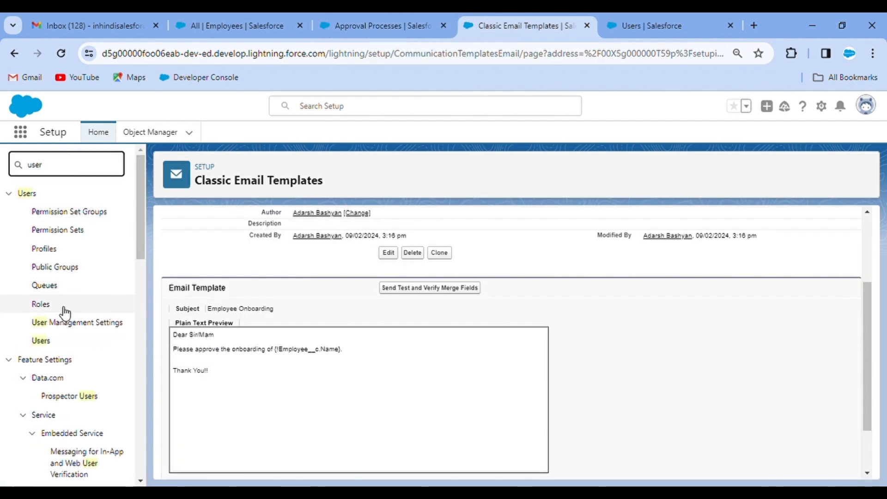
pyautogui.click(47, 341)
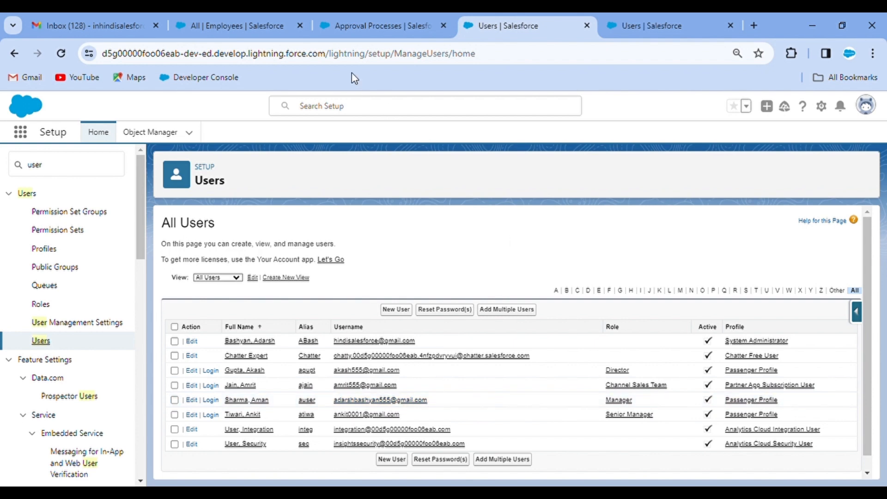
pyautogui.click(233, 16)
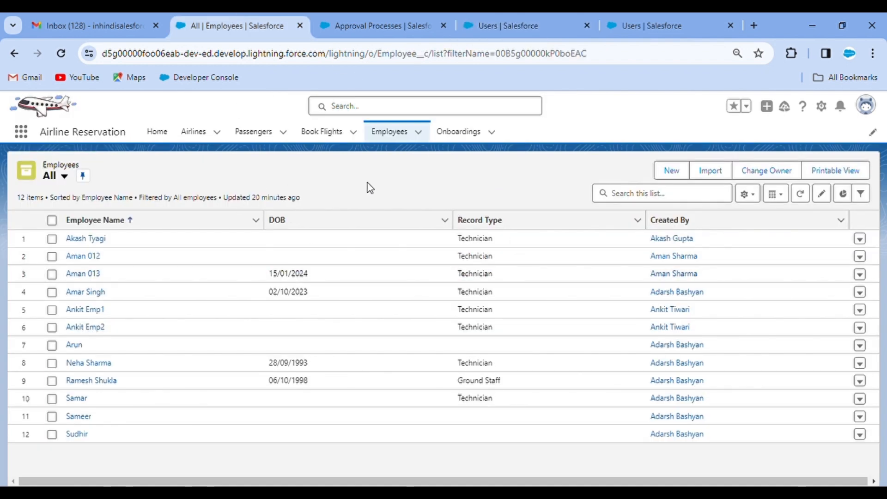
# Start a new Technician employee record, entering the employee's name and Aadhar number
pyautogui.click(677, 168)
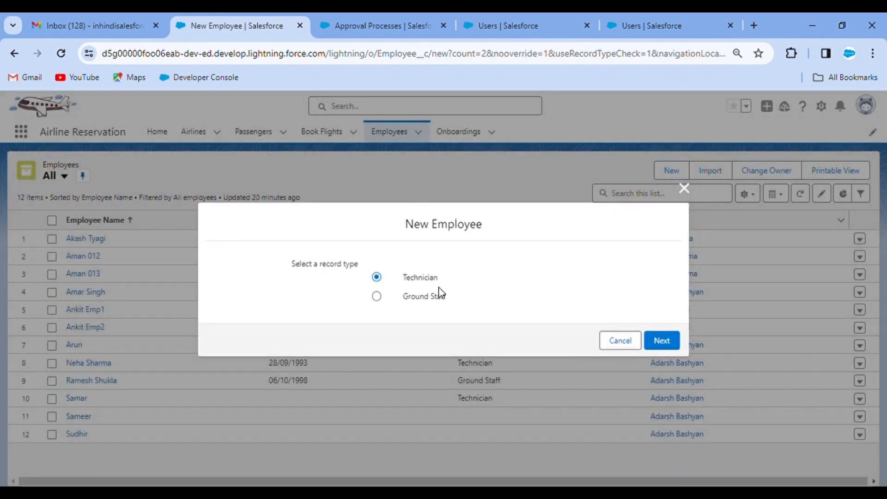
pyautogui.click(667, 342)
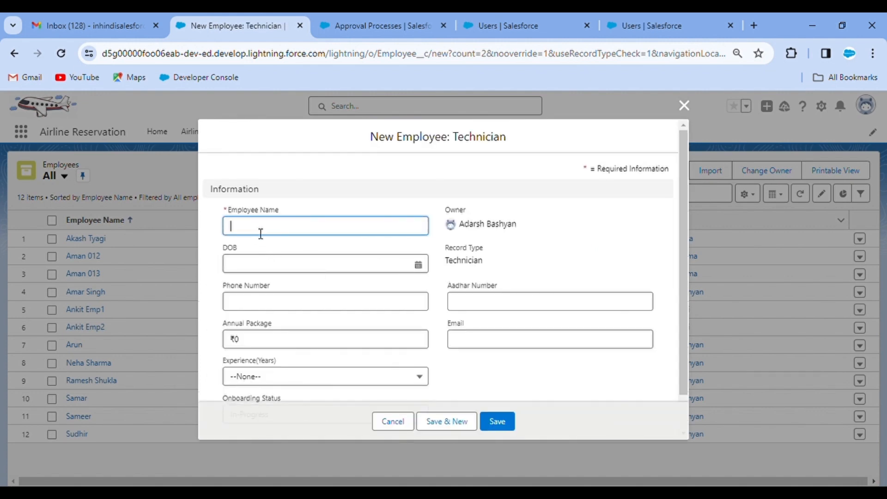
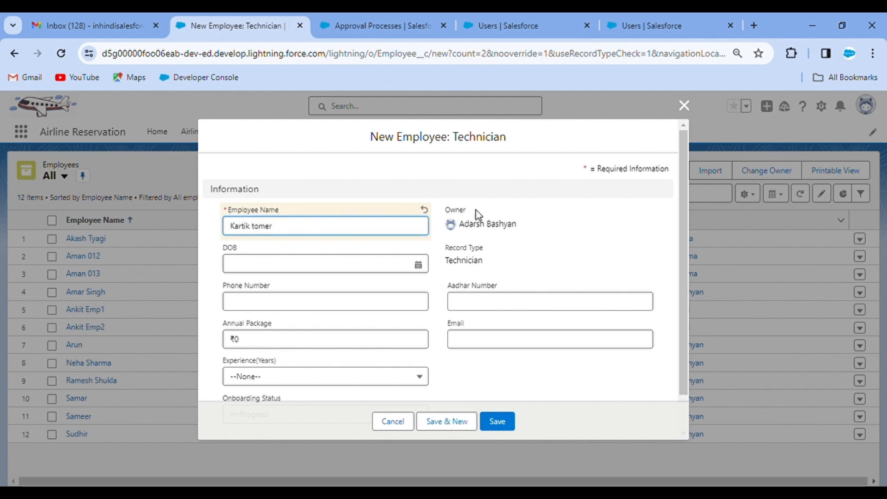
pyautogui.click(564, 230)
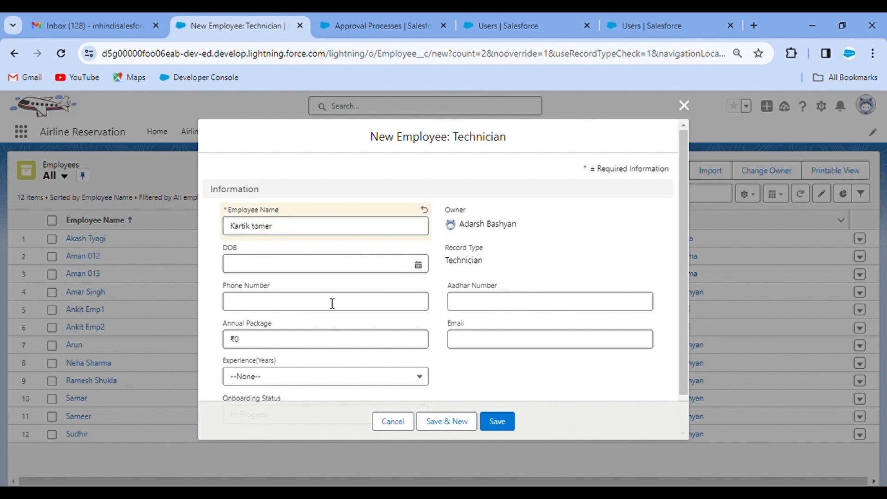
pyautogui.scroll(-1, 503, 282)
pyautogui.click(501, 271)
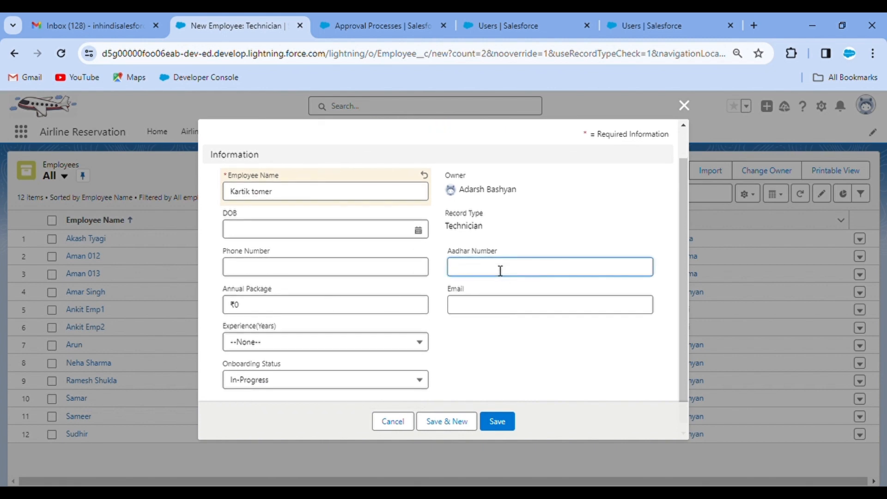
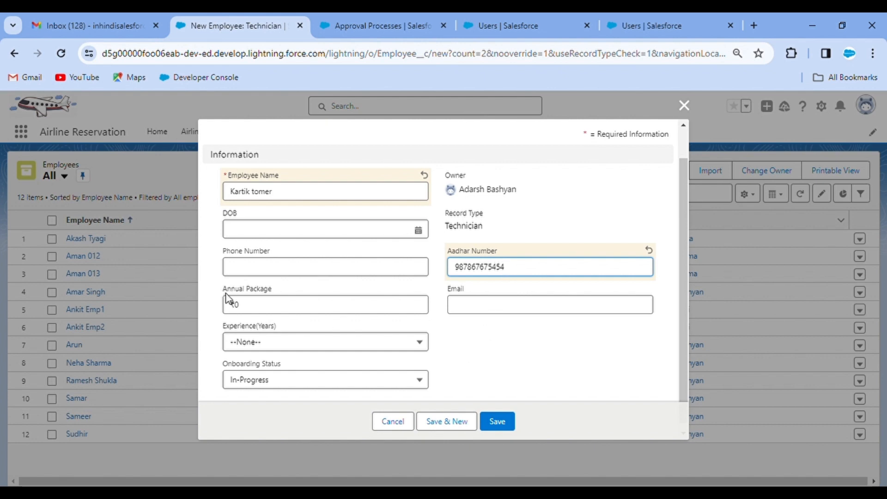
# Set the annual package to ₹7,00,000 and experience to 2 years, then save
pyautogui.click(248, 310)
pyautogui.press('BackSpace')
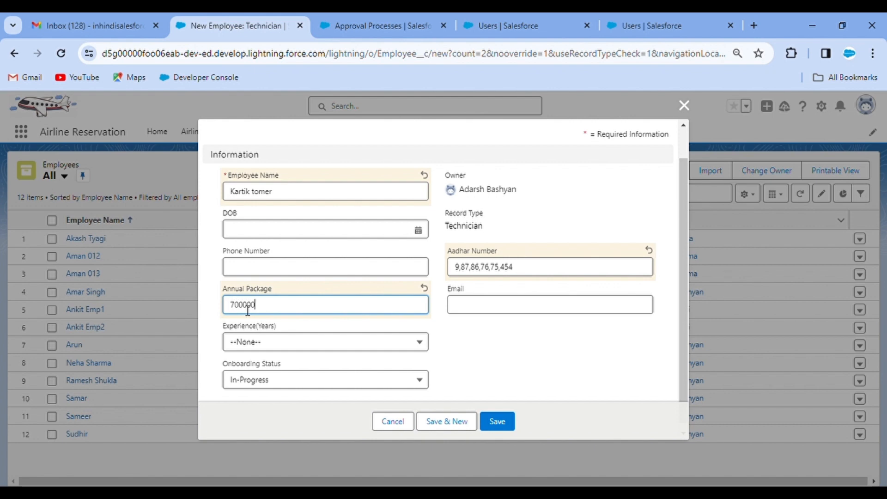
pyautogui.click(502, 326)
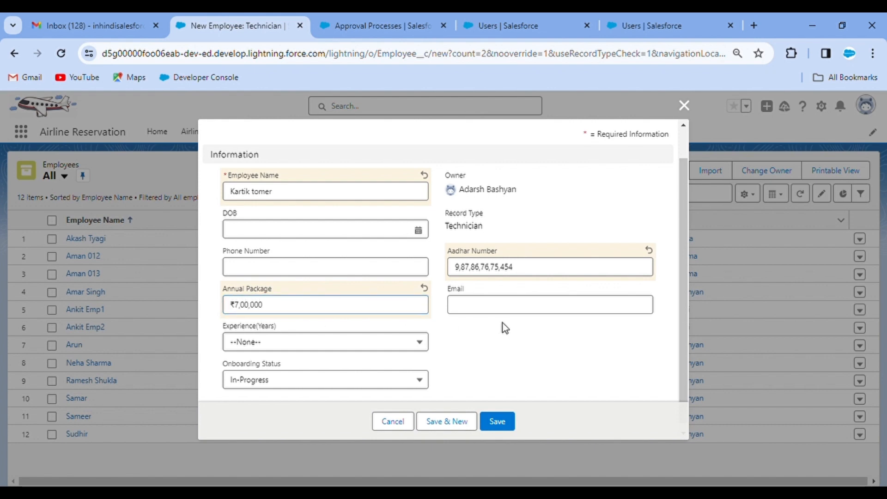
pyautogui.click(310, 352)
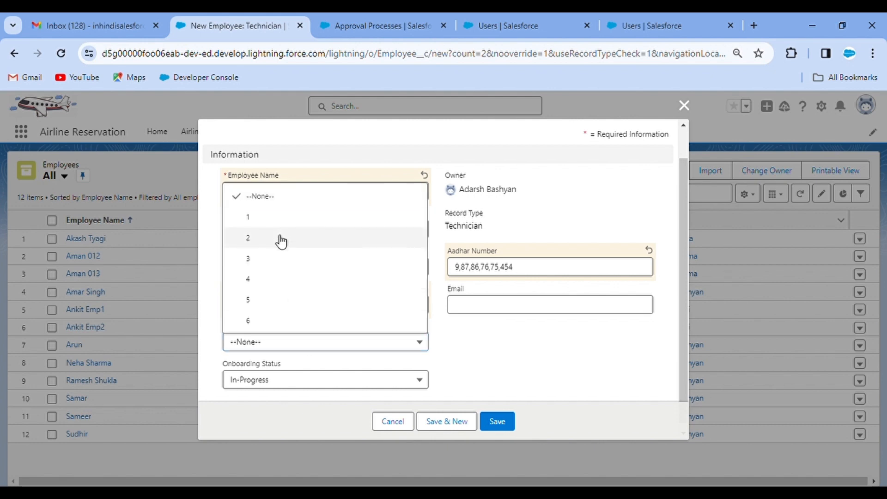
pyautogui.click(279, 237)
pyautogui.click(507, 374)
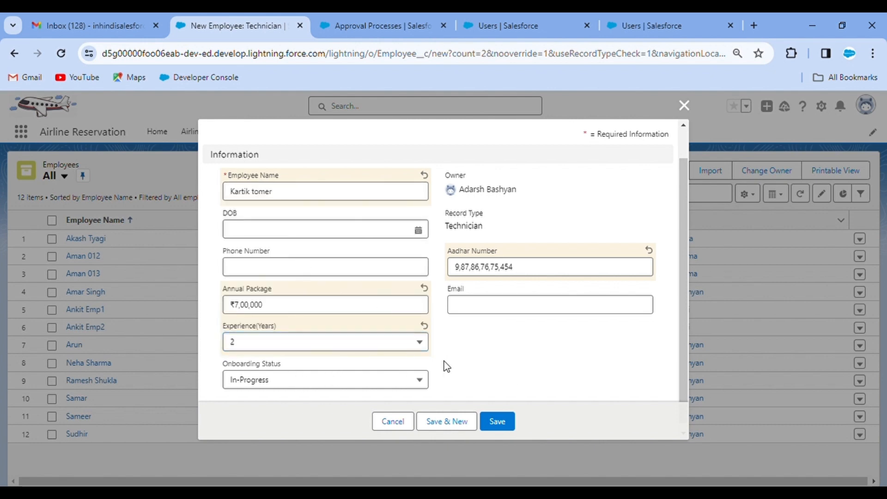
pyautogui.click(507, 422)
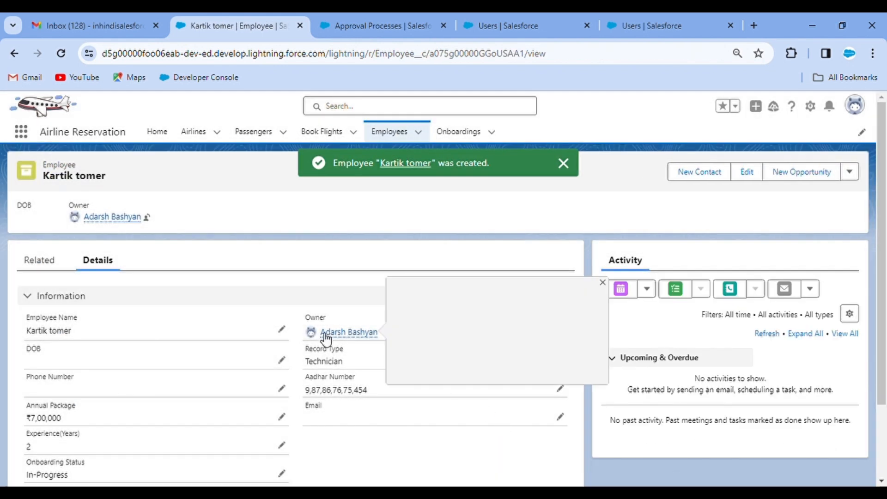
# Submit the employee record for approval with the comment 'Please Approve'
pyautogui.scroll(-3, 182, 322)
pyautogui.scroll(3, 182, 323)
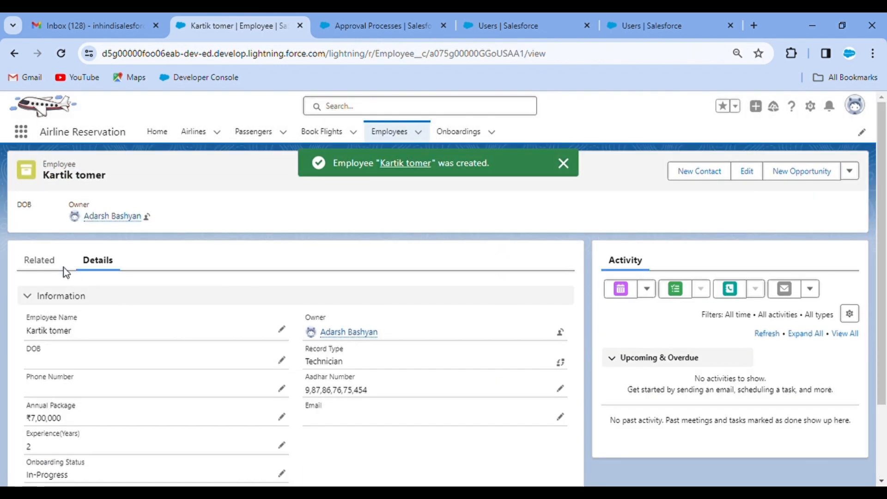
pyautogui.click(56, 266)
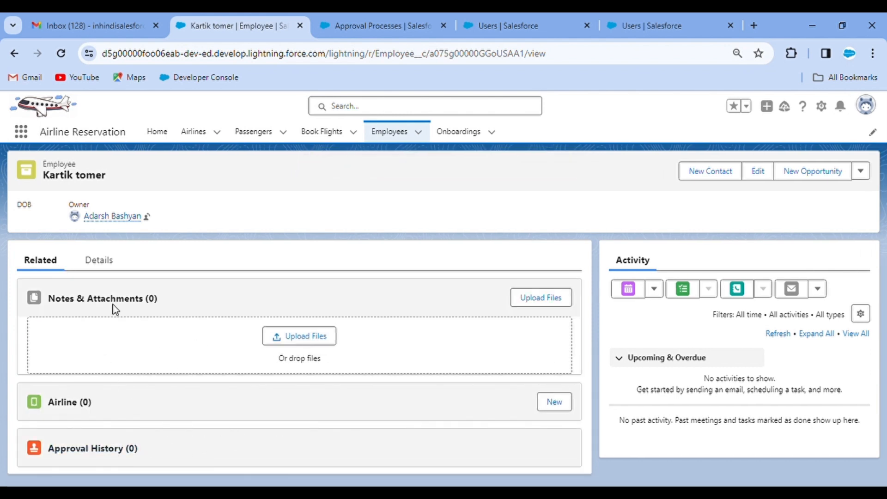
pyautogui.click(108, 259)
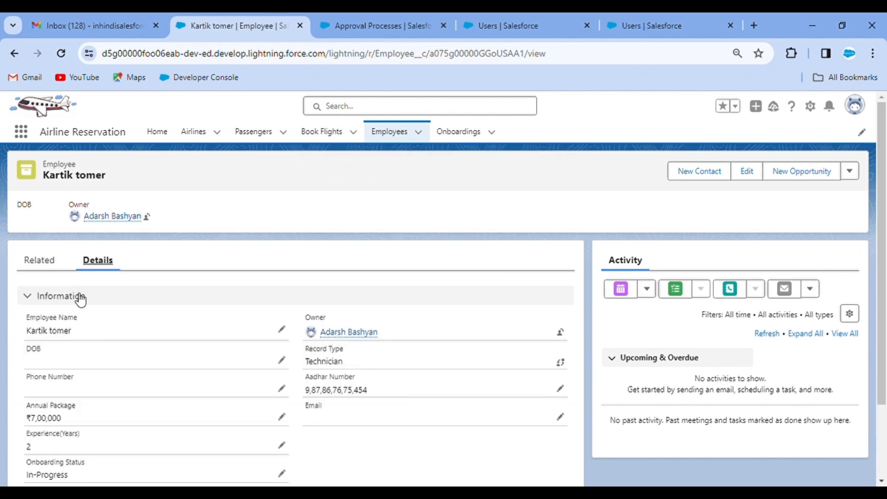
pyautogui.click(851, 172)
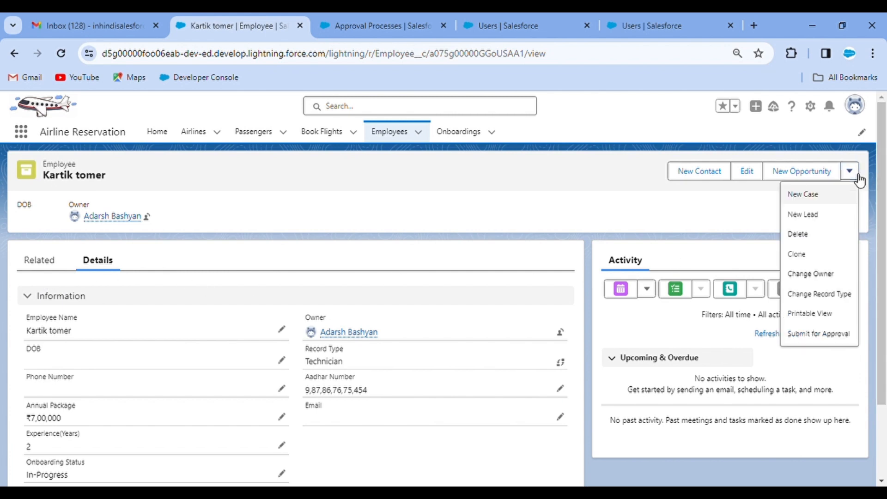
pyautogui.click(821, 333)
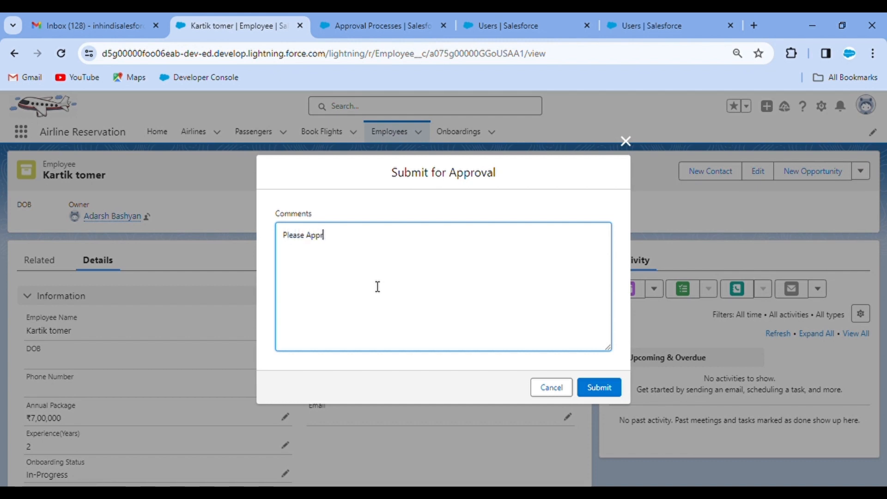
pyautogui.write('Please Approve!!!')
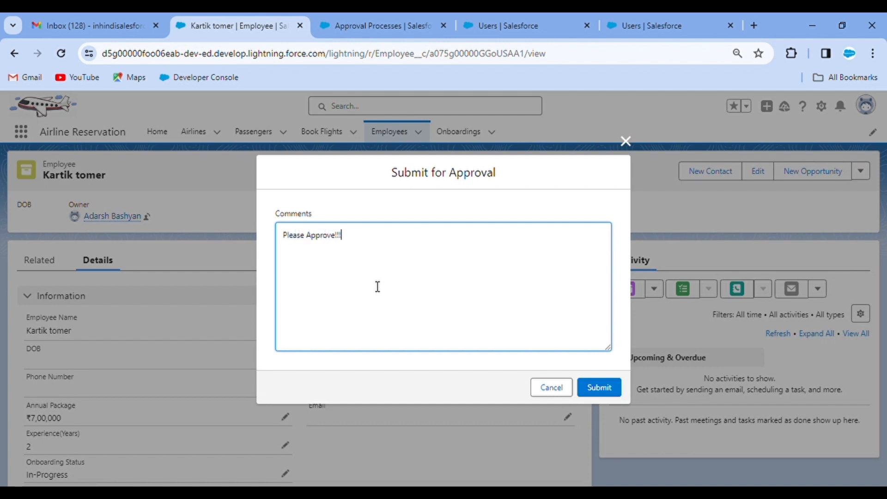
pyautogui.click(600, 388)
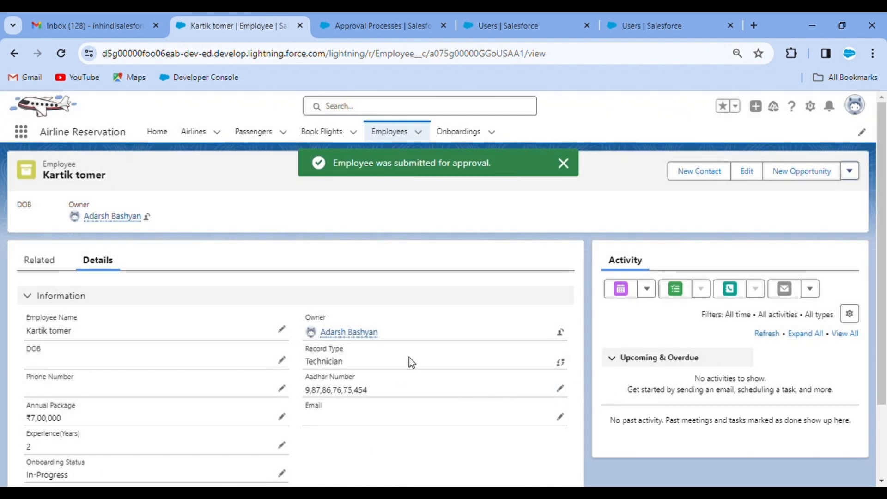
# Check Approval History for the pending If Annual Package > 6 Lakh step
pyautogui.click(46, 265)
pyautogui.scroll(-2, 225, 316)
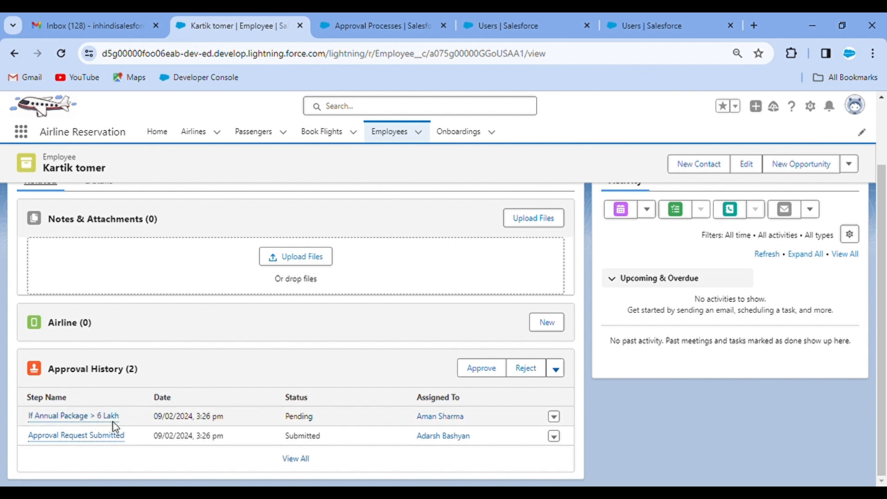
pyautogui.moveTo(83, 421)
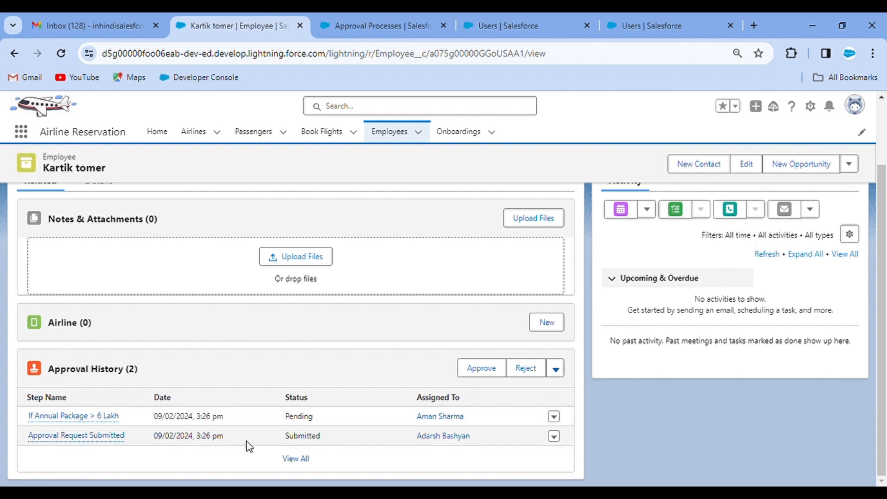
pyautogui.scroll(2, 263, 370)
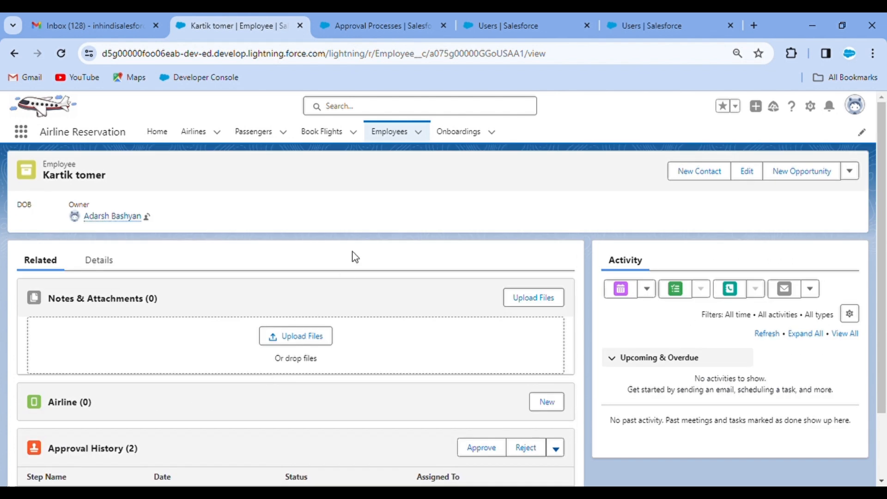
pyautogui.click(113, 262)
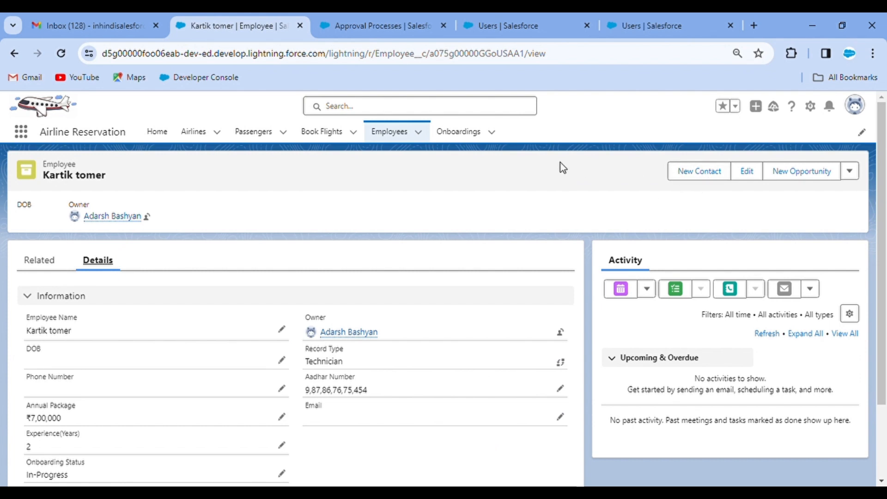
# Refresh Gmail, open the Employee Onboarding email and mark it as safe
pyautogui.click(114, 18)
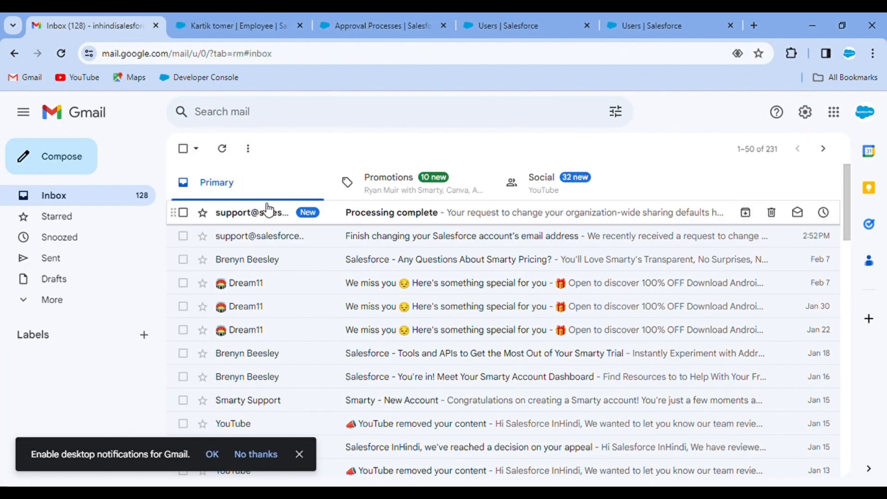
pyautogui.click(223, 150)
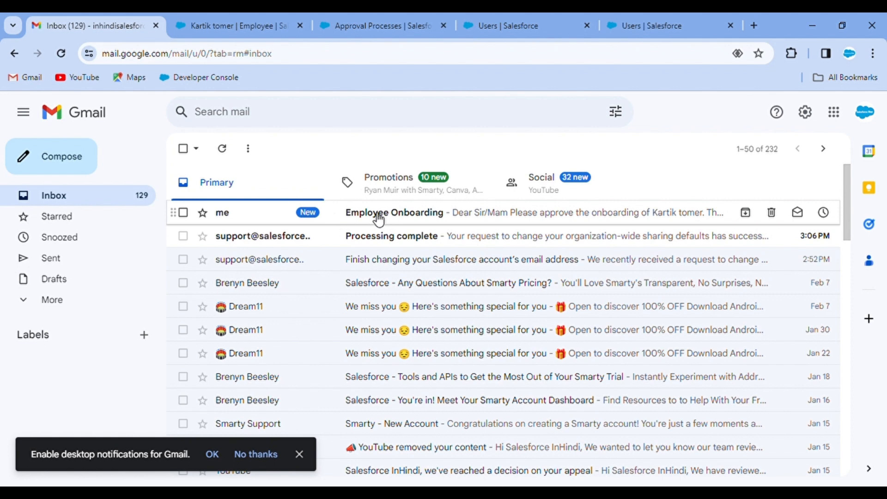
pyautogui.click(379, 217)
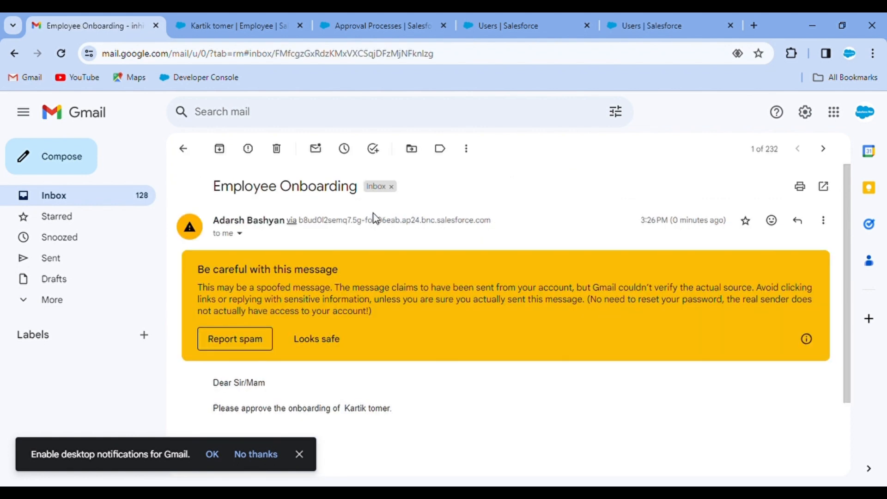
pyautogui.click(327, 340)
# Read the employee details in the email, then return to the Salesforce approval process
pyautogui.scroll(-1, 323, 340)
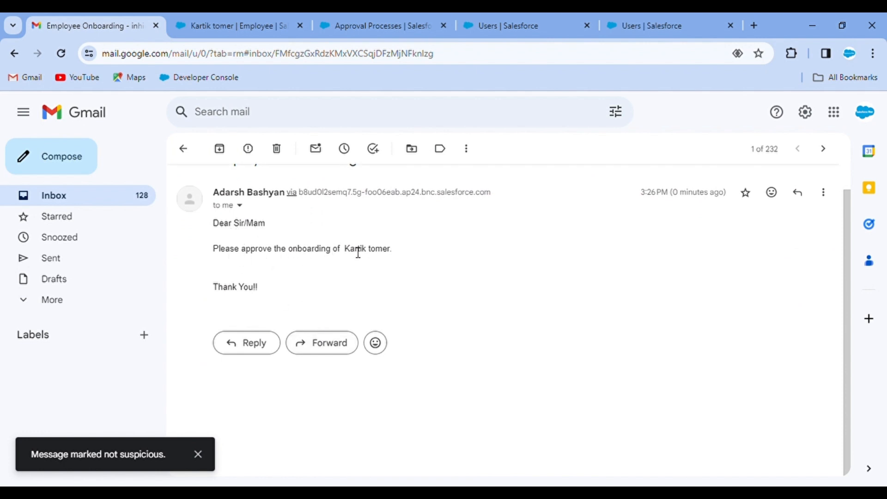
pyautogui.moveTo(351, 254); pyautogui.dragTo(394, 252)
pyautogui.click(395, 251)
pyautogui.scroll(1, 332, 260)
pyautogui.click(264, 19)
pyautogui.click(370, 18)
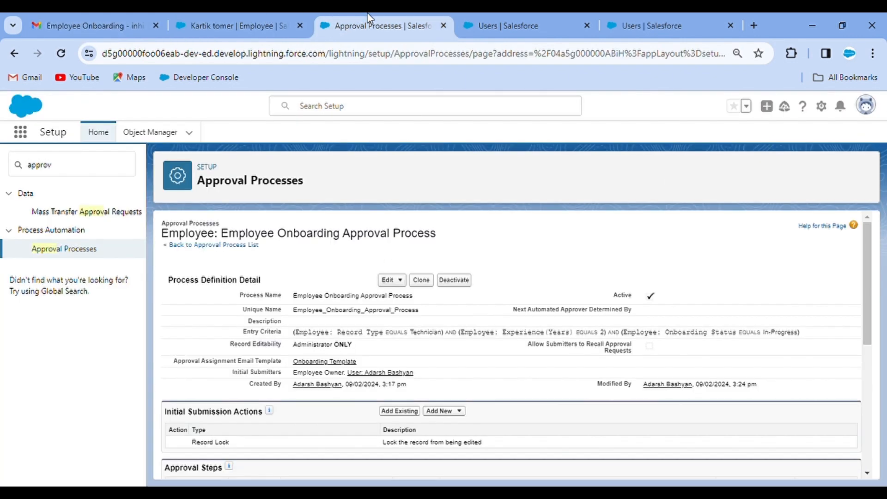
# Log in as the approver user from the Users list
pyautogui.click(503, 21)
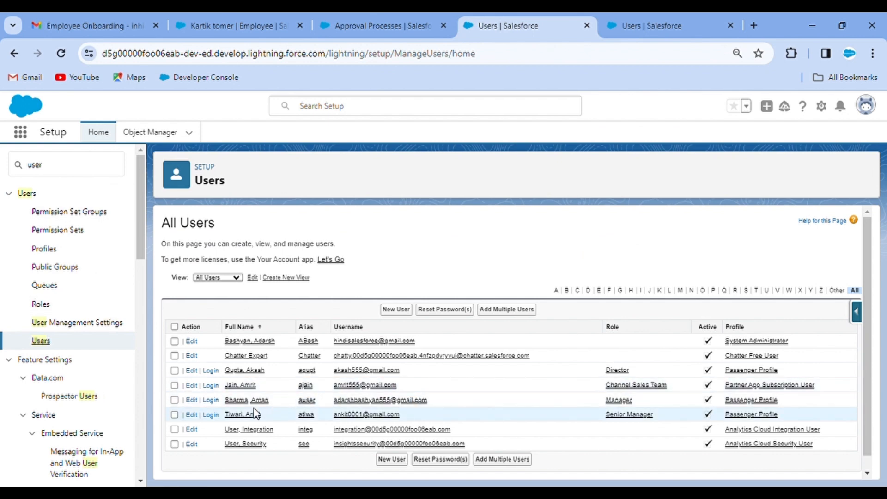
pyautogui.click(214, 400)
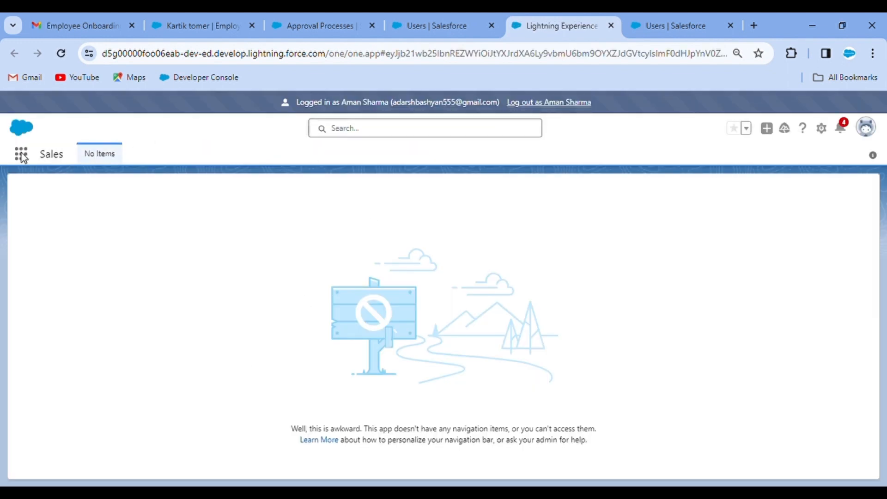
pyautogui.click(21, 154)
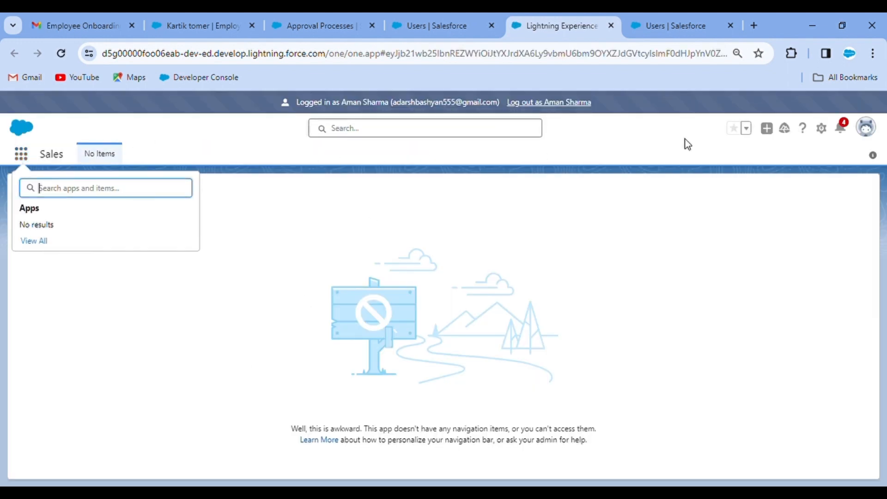
pyautogui.click(703, 145)
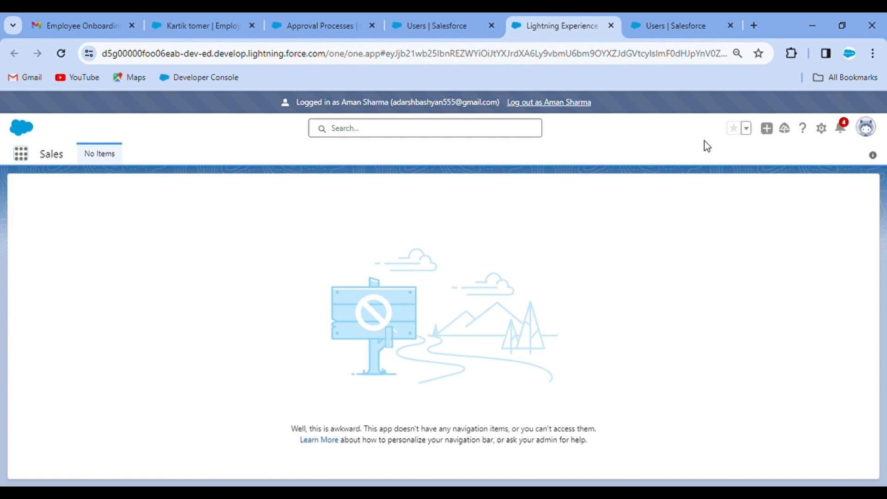
# Open the pending Employee Approval request from the approver's notifications
pyautogui.click(841, 130)
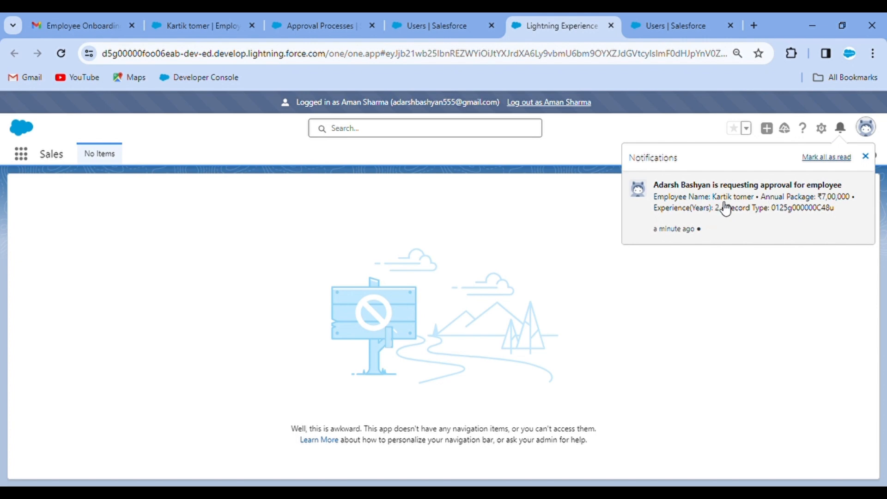
pyautogui.click(867, 129)
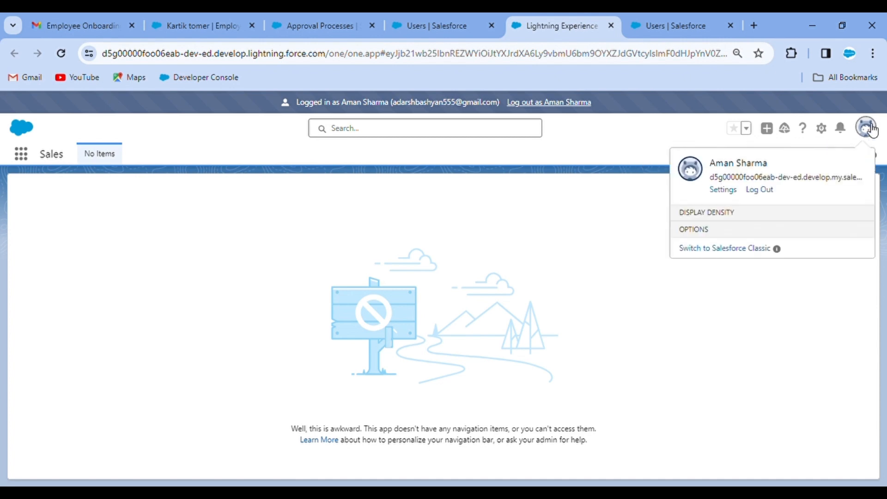
pyautogui.click(842, 129)
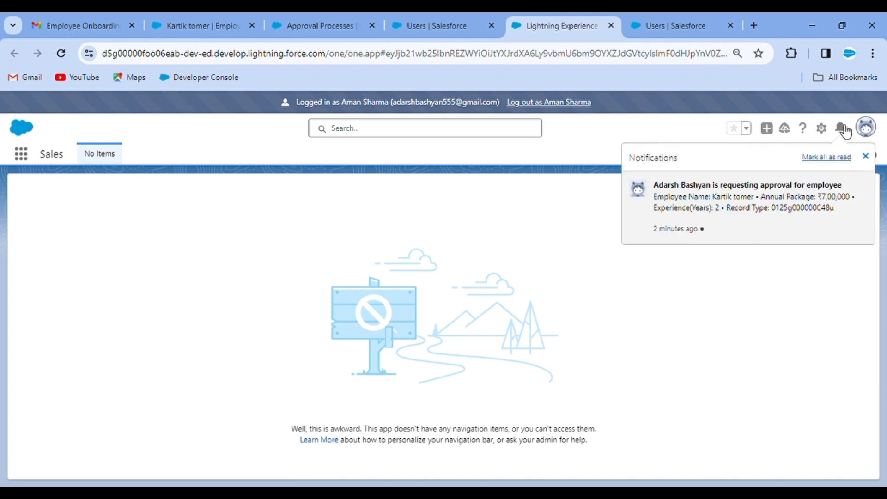
pyautogui.click(737, 202)
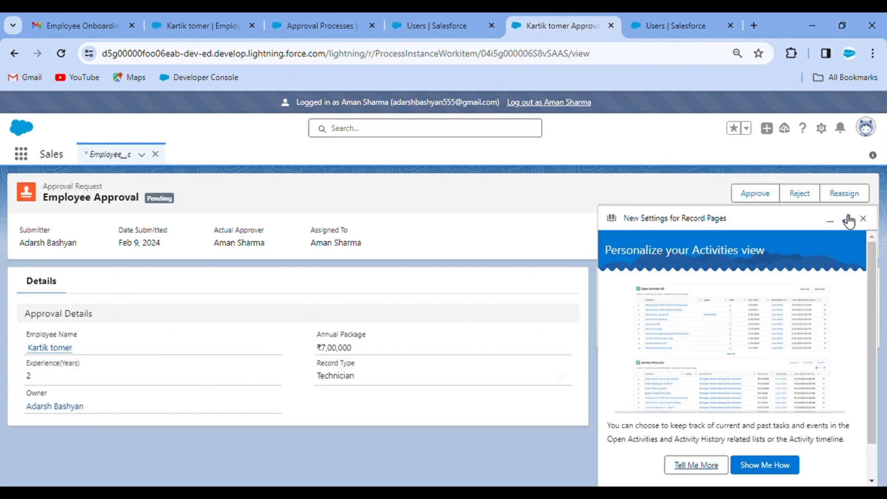
pyautogui.click(864, 219)
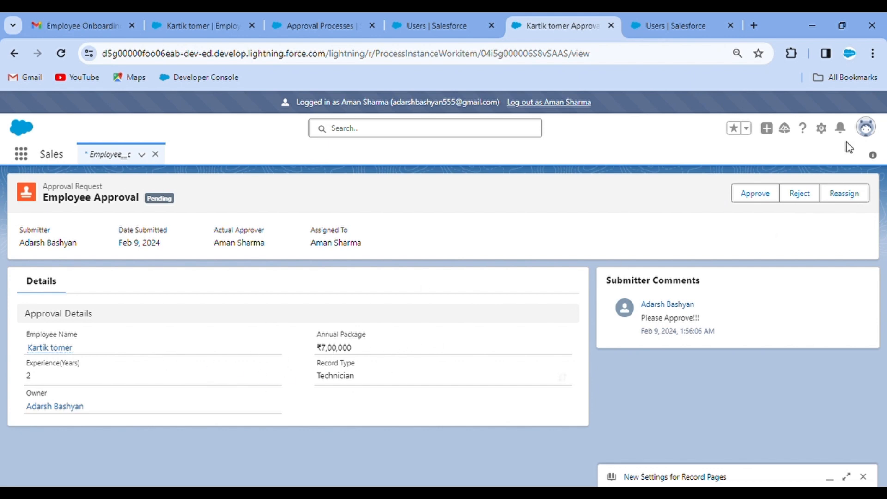
# Approve the pending request with the comment 'Approved!!', then log out of the approver account
pyautogui.click(762, 189)
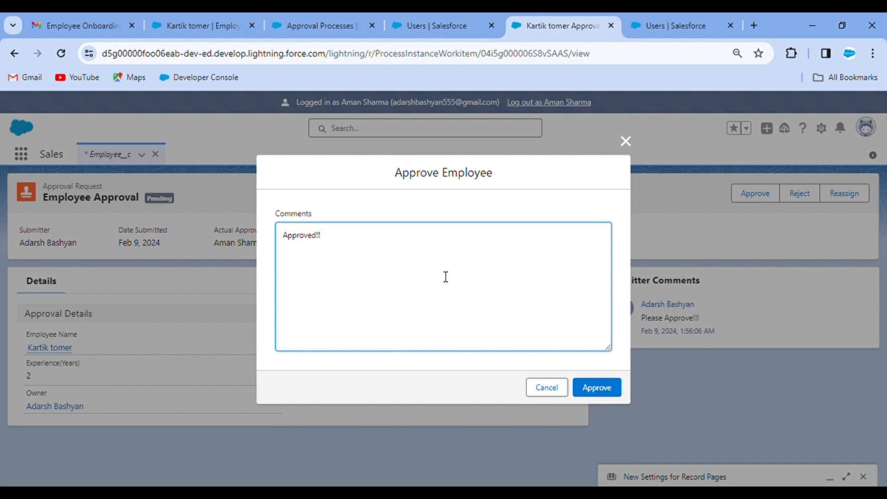
pyautogui.click(597, 388)
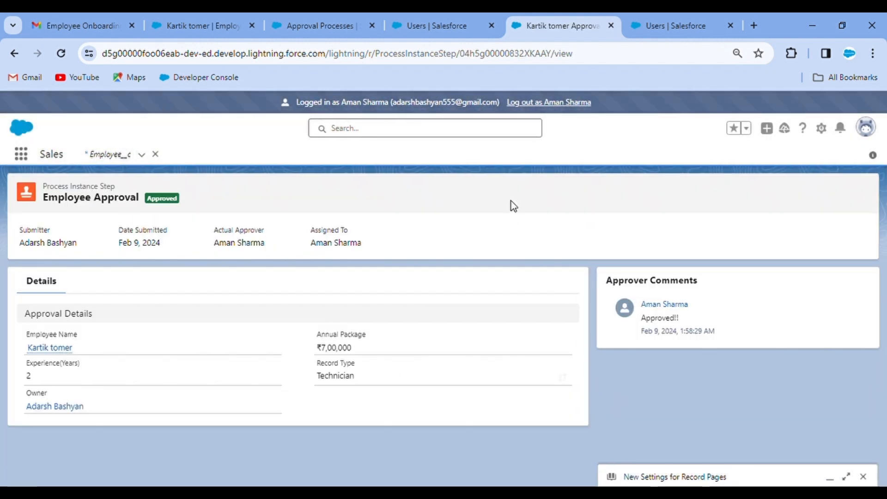
pyautogui.click(554, 103)
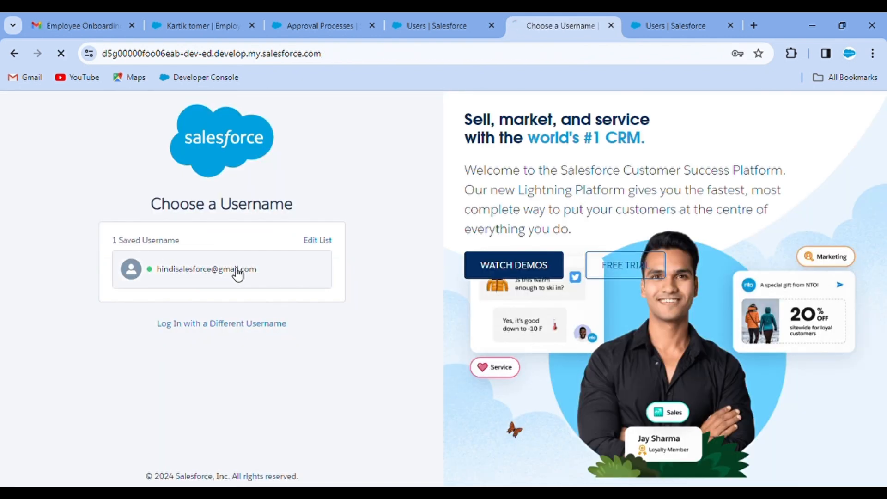
# Sign in with the saved admin username, launch Airline Reservation via an 'air' search, and show Employees
pyautogui.click(234, 271)
pyautogui.click(226, 335)
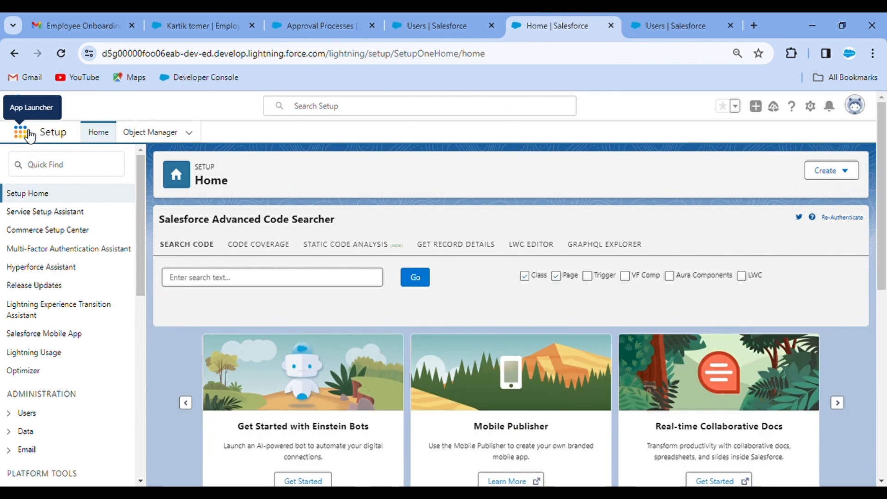
pyautogui.click(23, 133)
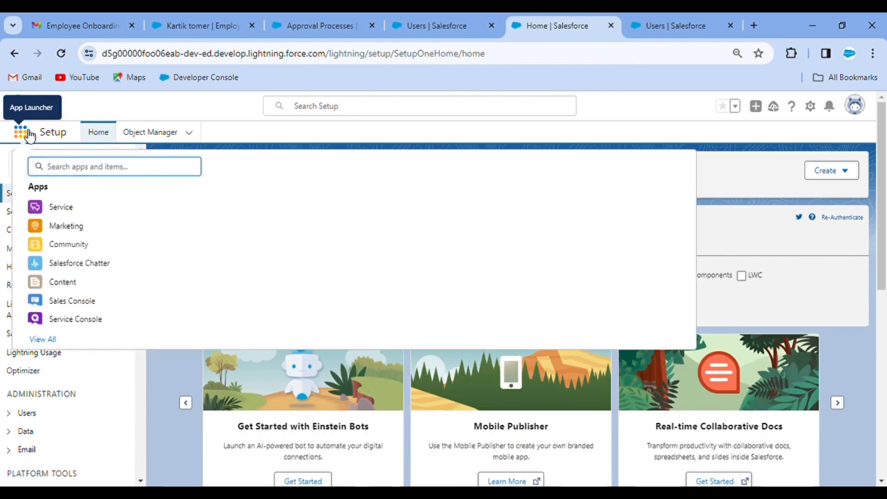
pyautogui.write('air')
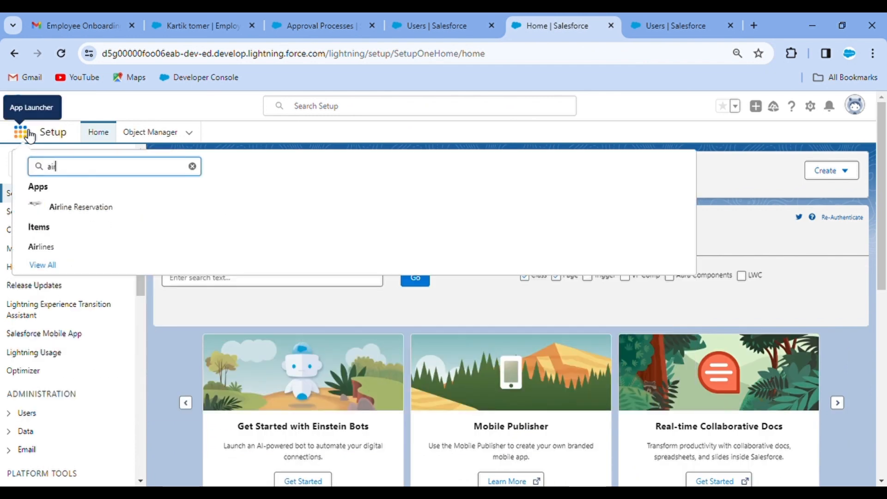
pyautogui.click(83, 206)
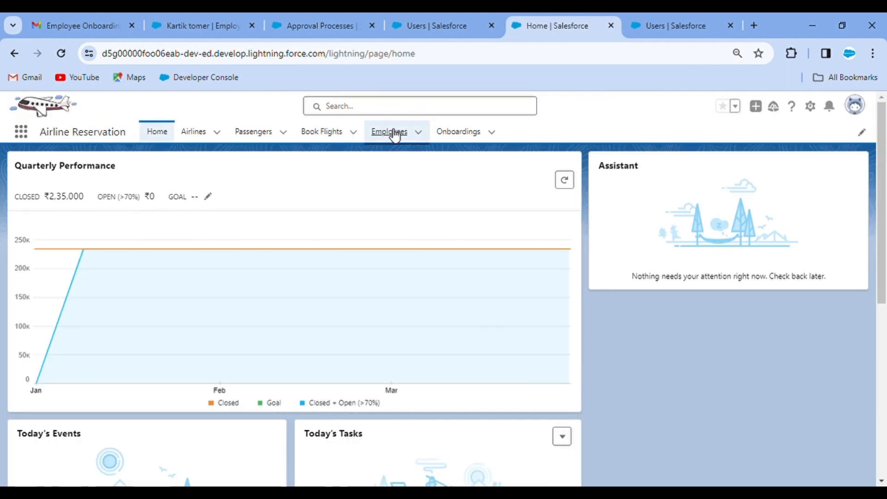
pyautogui.click(390, 133)
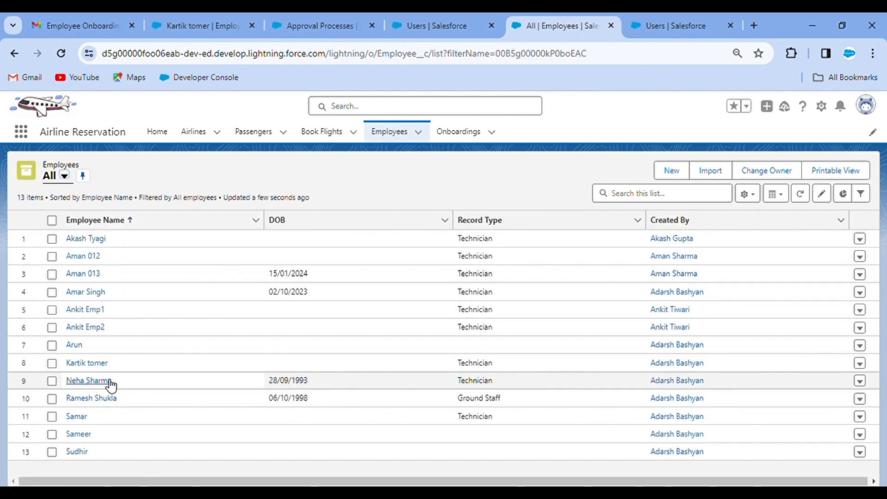
pyautogui.click(92, 363)
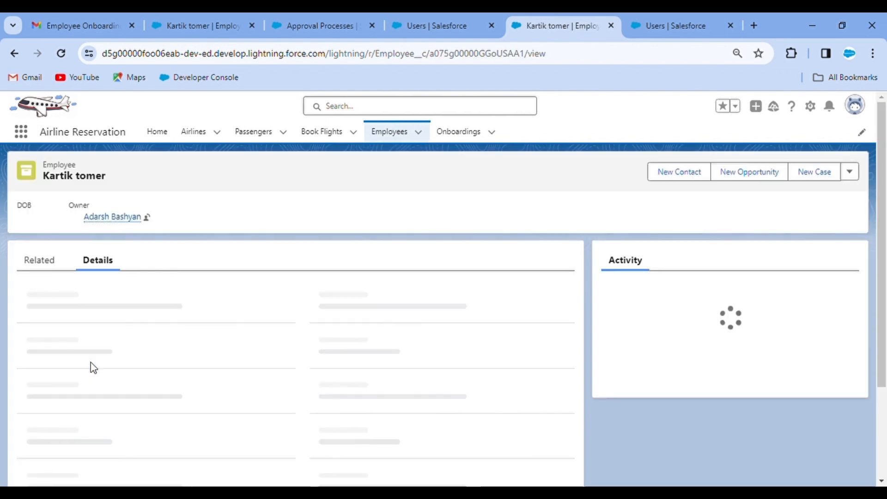
pyautogui.scroll(-2, 123, 384)
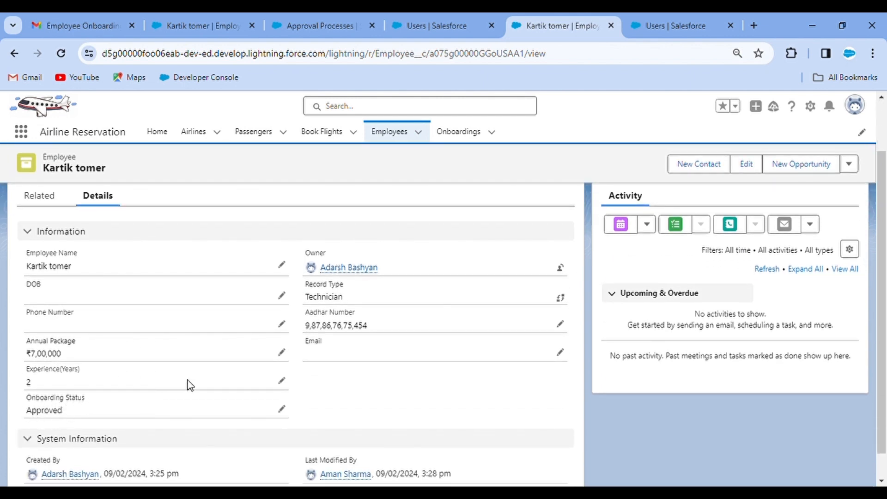
pyautogui.scroll(2, 188, 382)
pyautogui.click(49, 267)
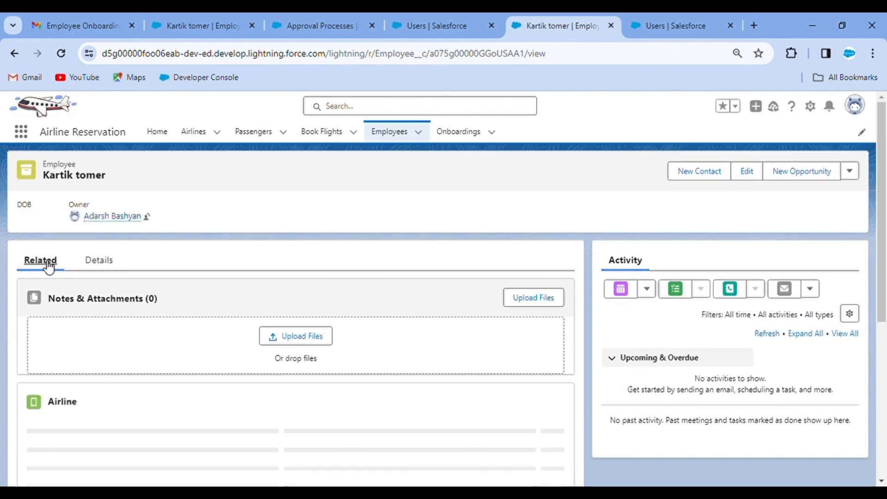
pyautogui.scroll(-2, 241, 370)
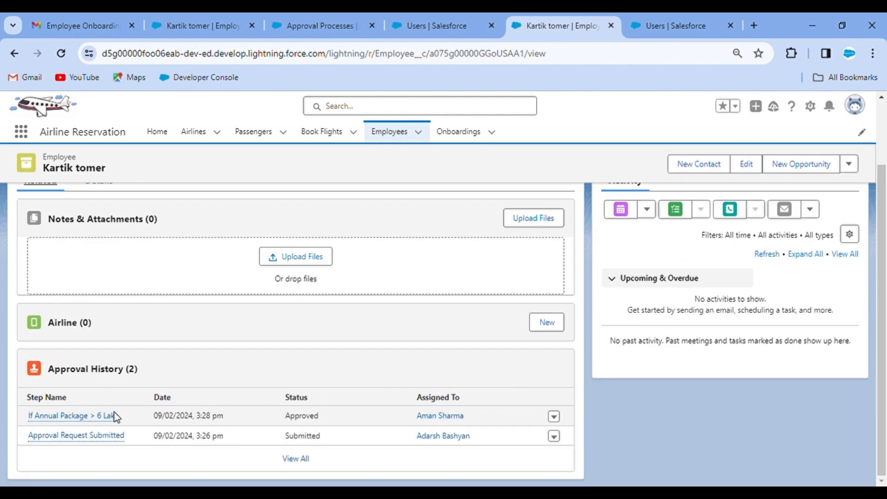
pyautogui.moveTo(113, 416)
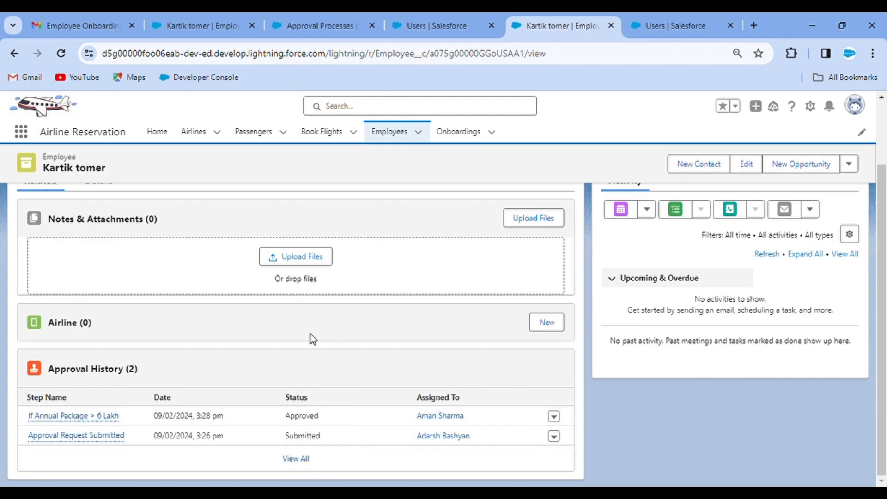
pyautogui.click(296, 465)
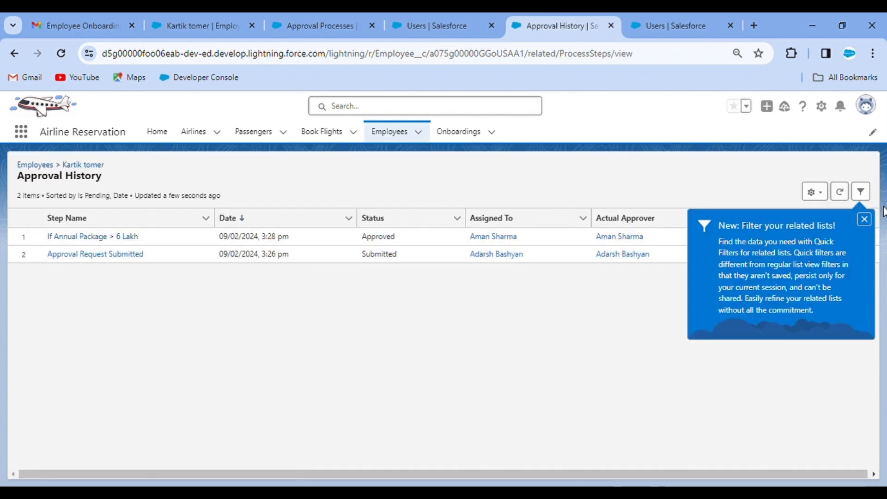
pyautogui.click(870, 219)
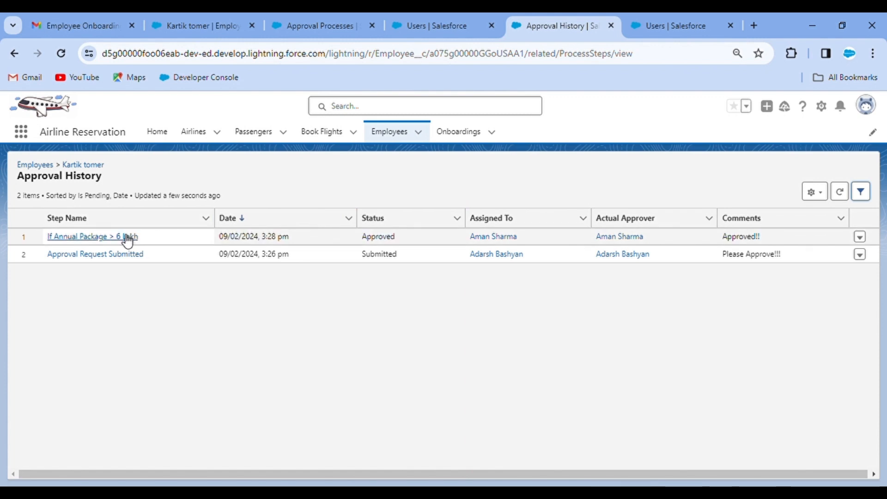
pyautogui.click(11, 54)
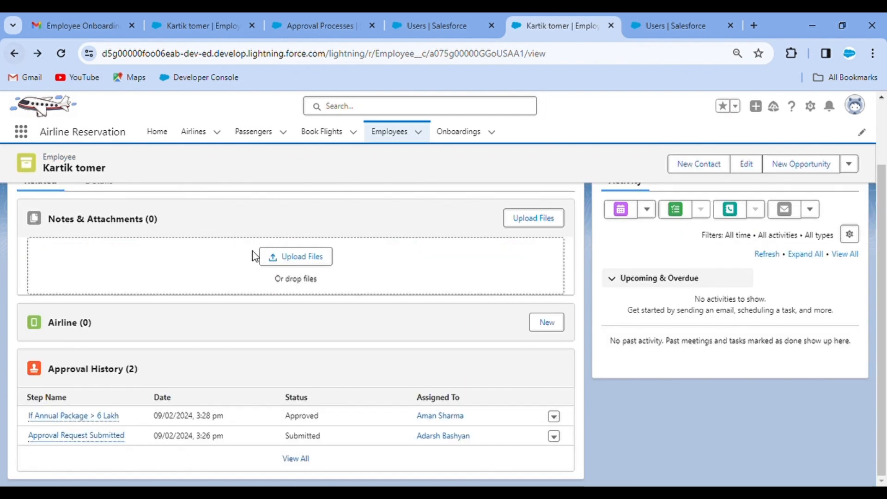
pyautogui.scroll(2, 222, 318)
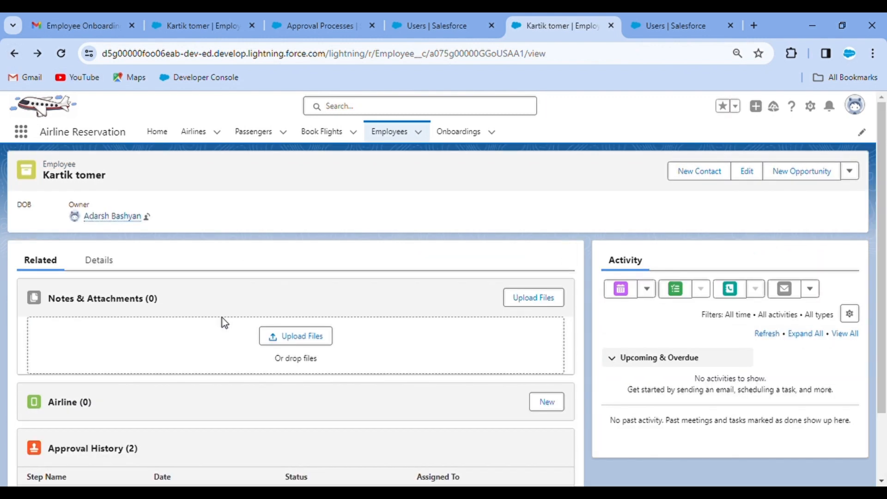
pyautogui.click(98, 265)
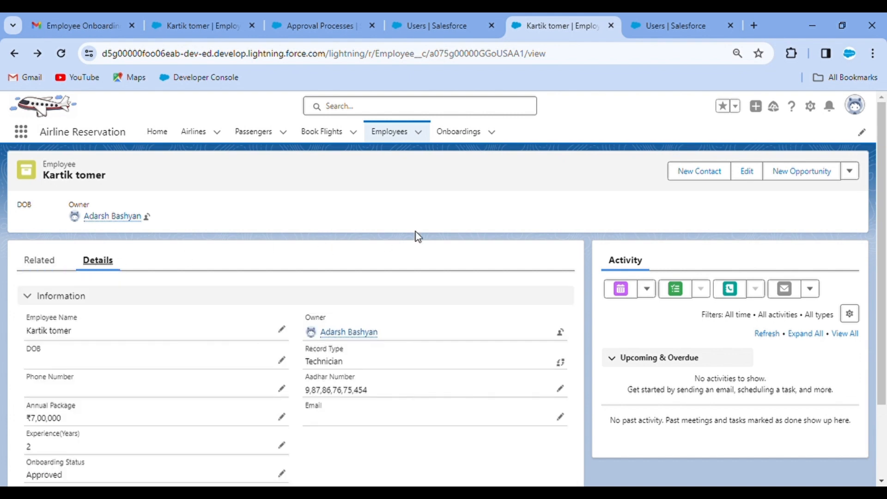
pyautogui.click(398, 133)
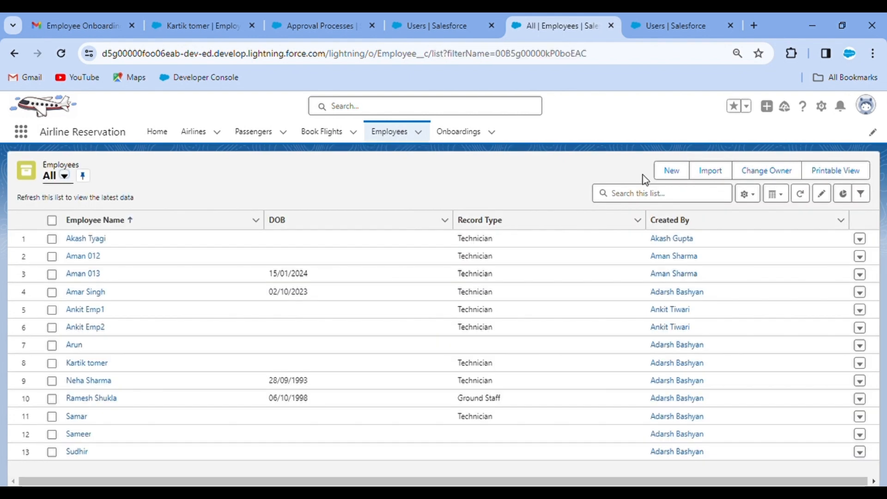
# Start a new Technician employee, entering the employee's full name, date of birth and Aadhar number
pyautogui.click(672, 171)
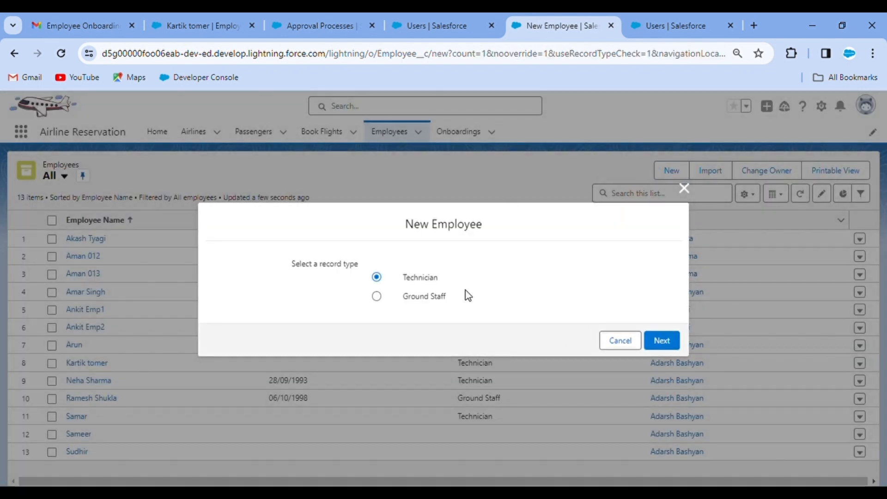
pyautogui.click(664, 342)
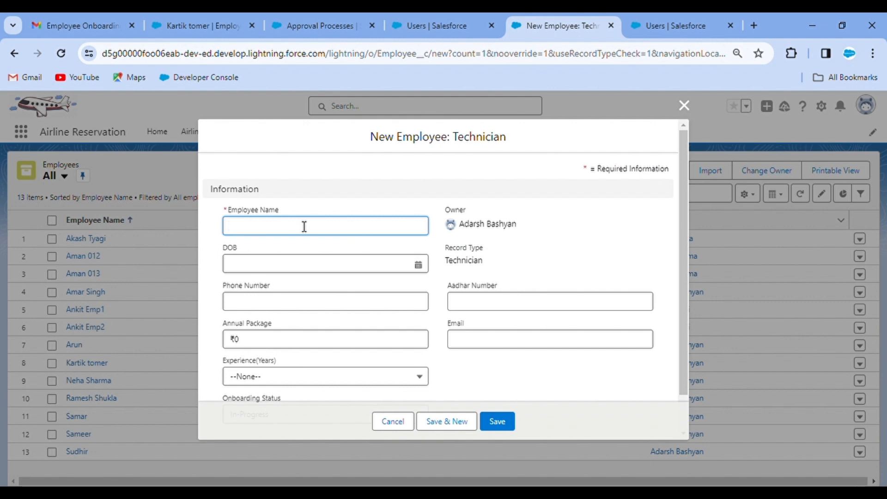
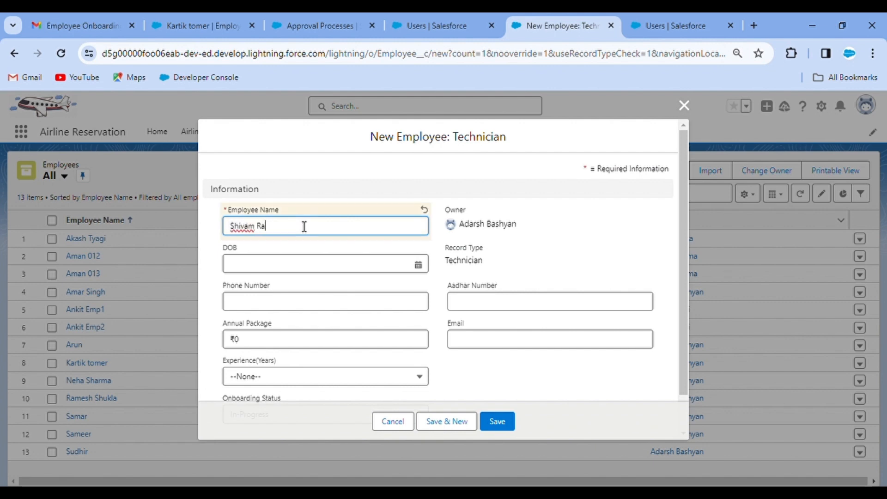
pyautogui.click(408, 271)
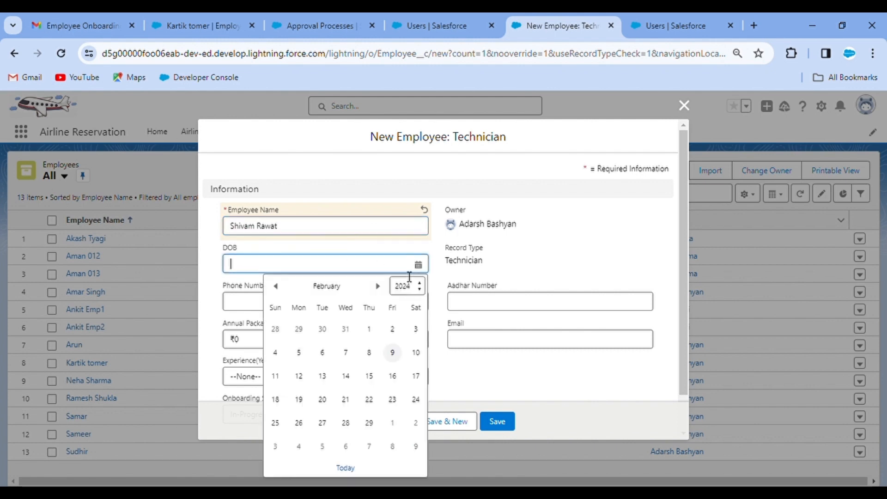
pyautogui.click(487, 309)
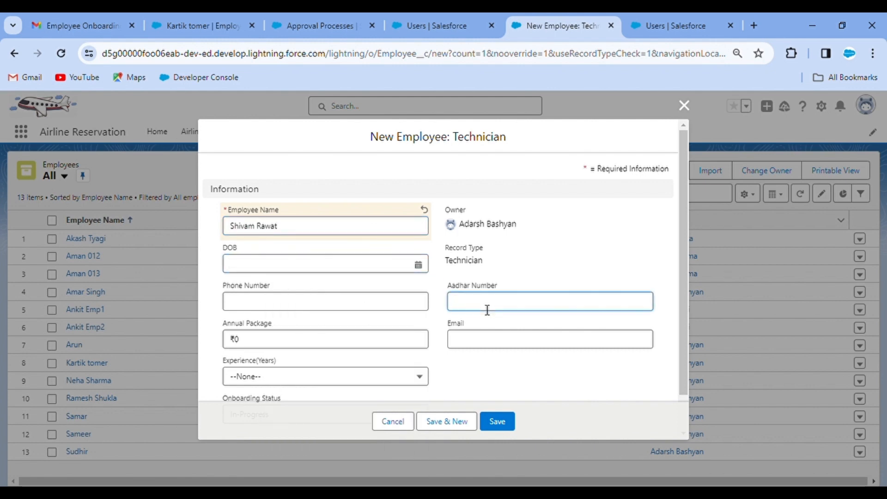
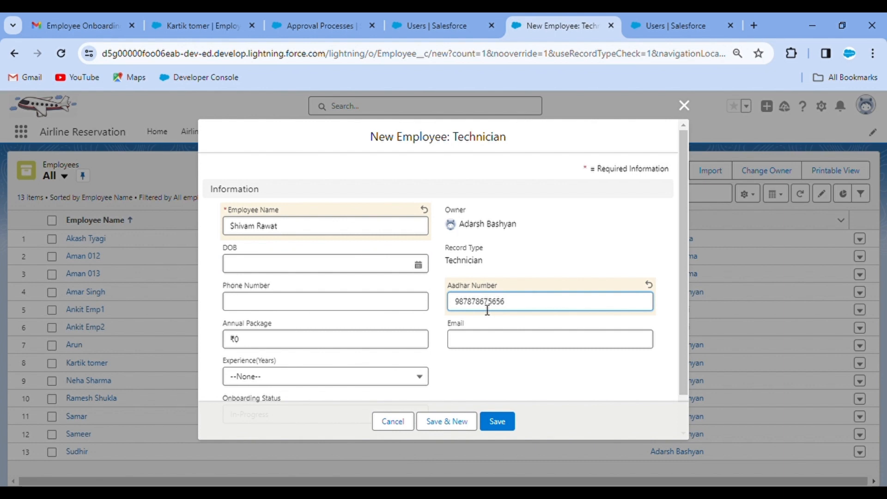
# Set Annual Package to ₹14,00,000 and Experience(Years) to 2, then save the record
pyautogui.click(284, 342)
pyautogui.press('BackSpace')
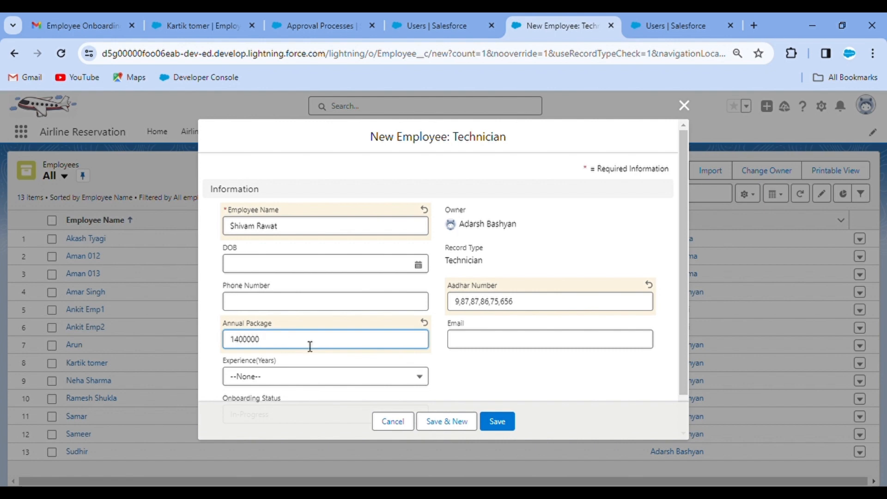
pyautogui.click(404, 360)
pyautogui.click(307, 379)
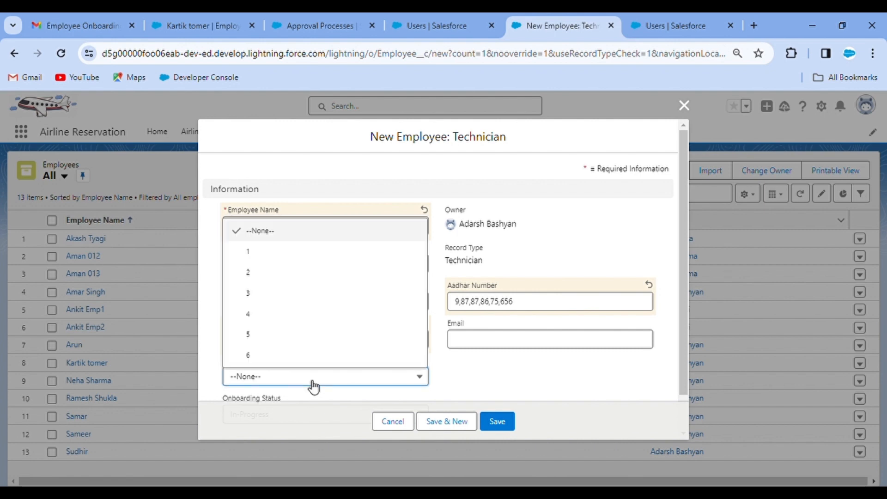
pyautogui.click(279, 277)
pyautogui.scroll(-1, 499, 370)
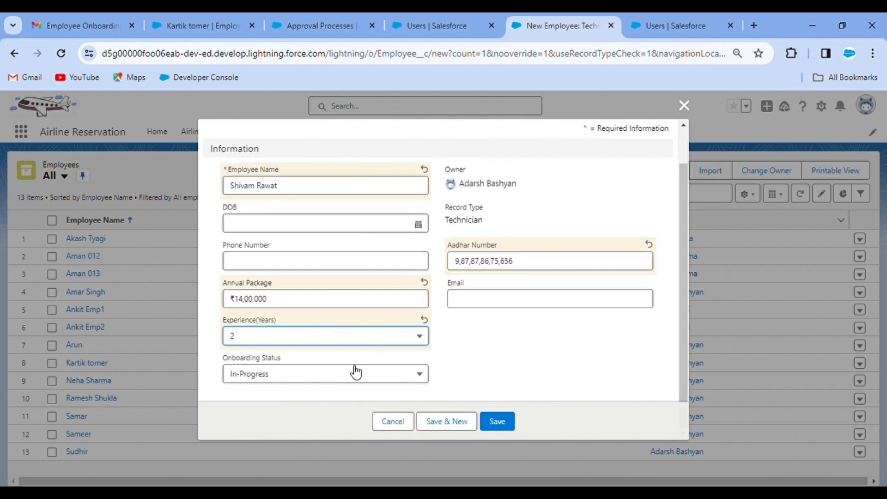
pyautogui.click(498, 421)
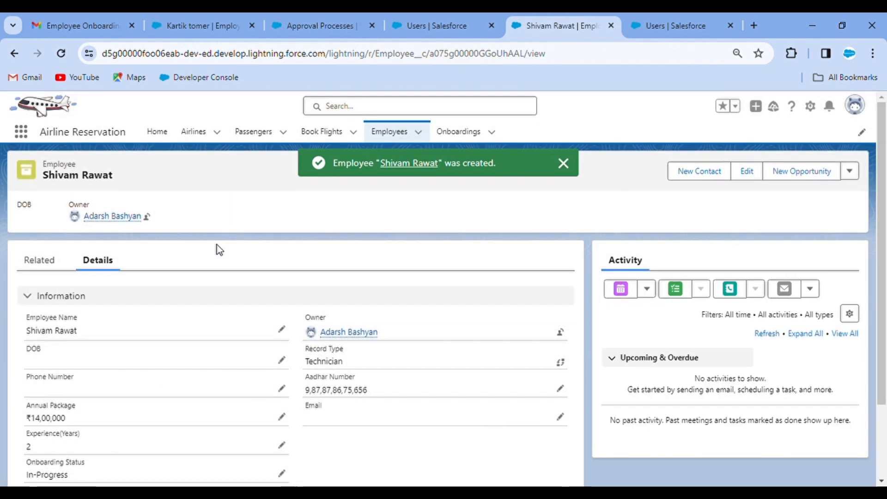
# Submit the new employee record for approval with a please-approve comment
pyautogui.click(854, 175)
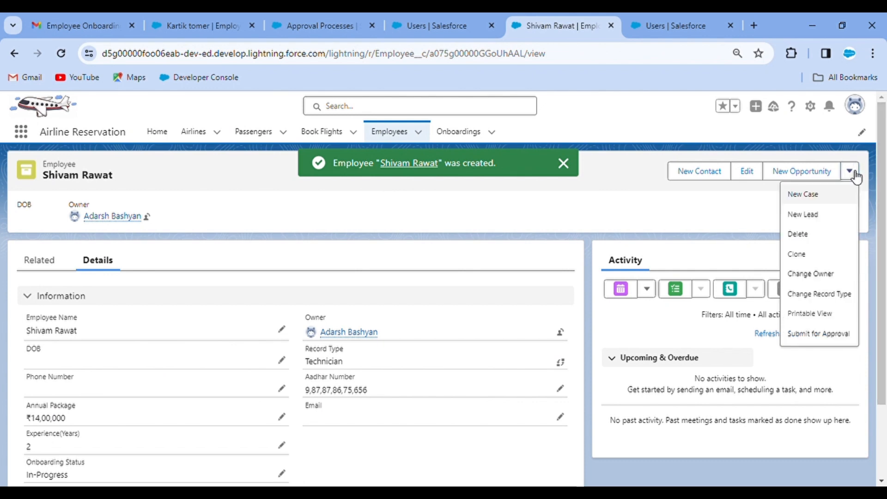
pyautogui.click(825, 333)
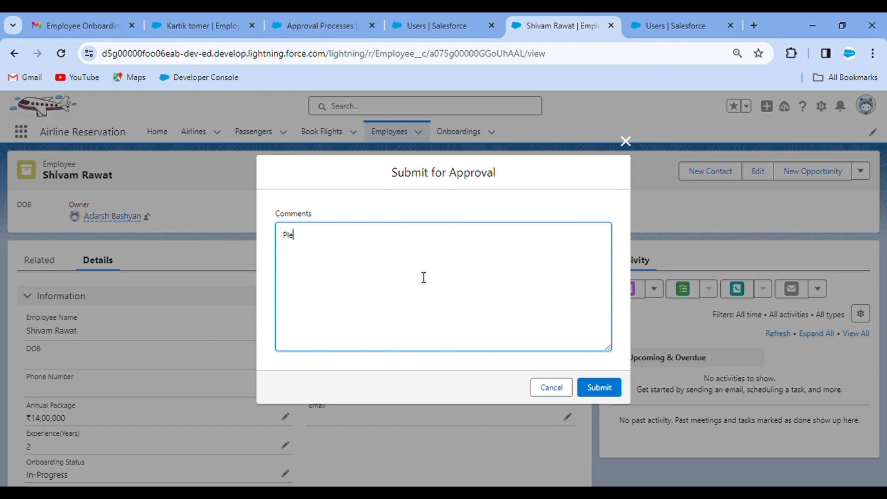
pyautogui.write('Please App')
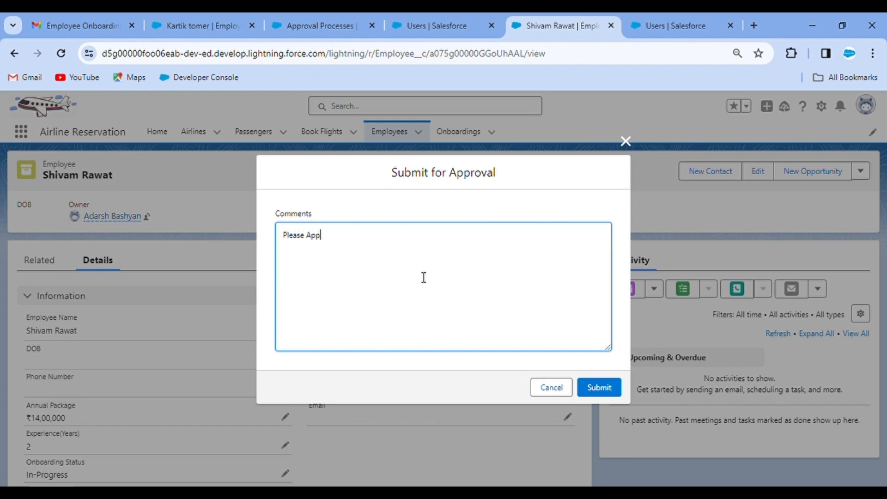
pyautogui.write('roce')
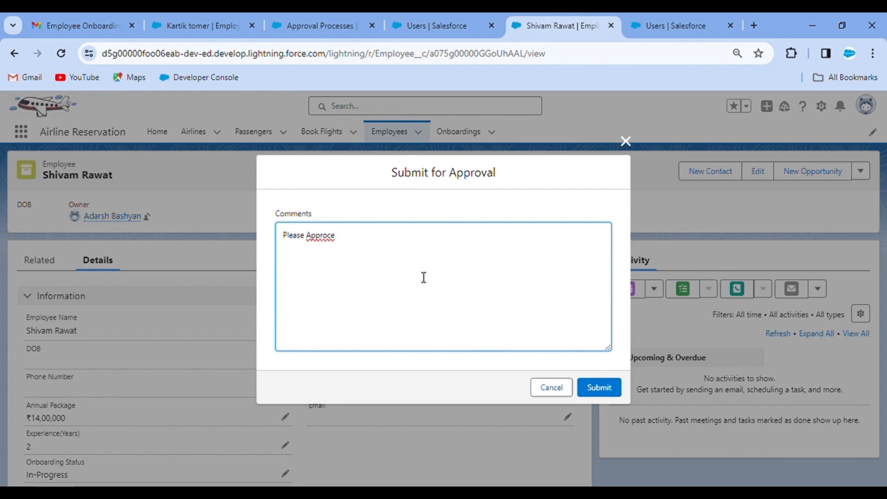
pyautogui.press('BackSpace')
pyautogui.click(600, 391)
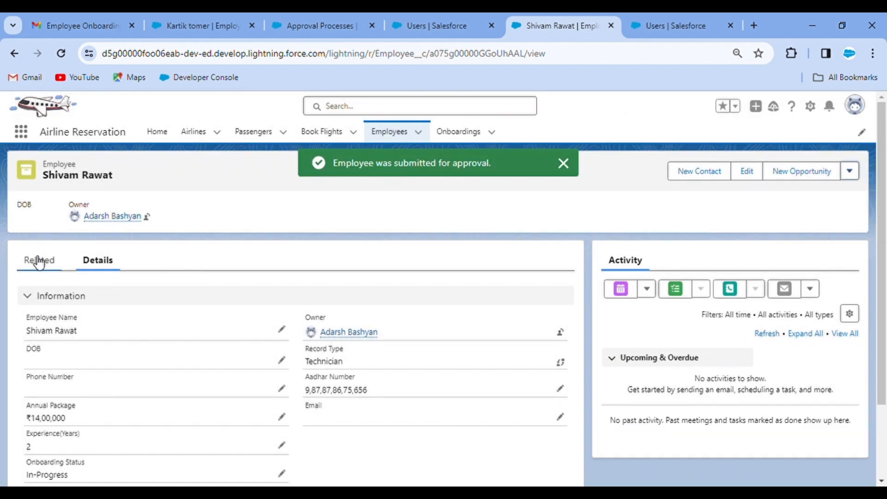
# Confirm the pending step in Approval History and the new Employee Onboarding email, then return to Users setup
pyautogui.click(39, 259)
pyautogui.scroll(-2, 224, 306)
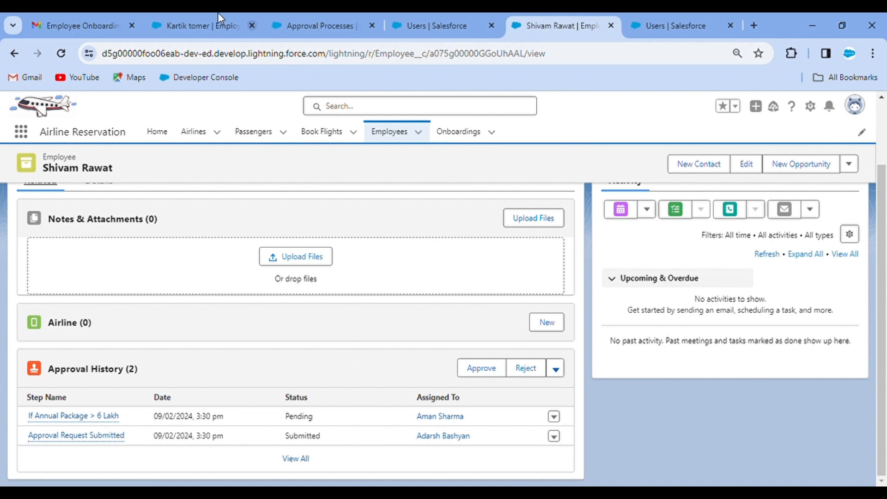
pyautogui.click(93, 14)
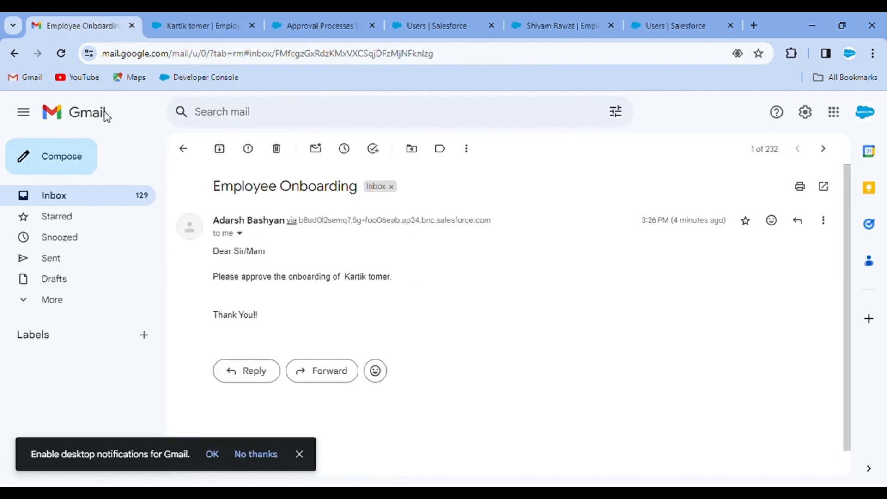
pyautogui.click(112, 203)
pyautogui.click(365, 222)
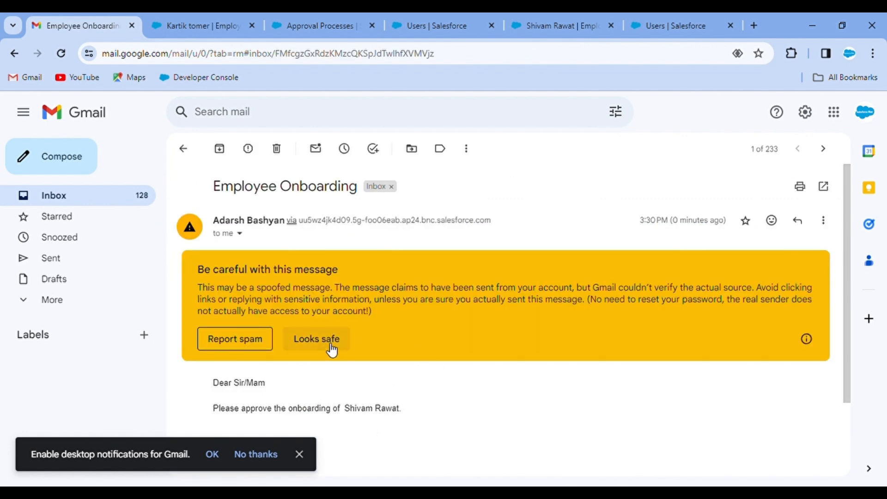
pyautogui.click(461, 17)
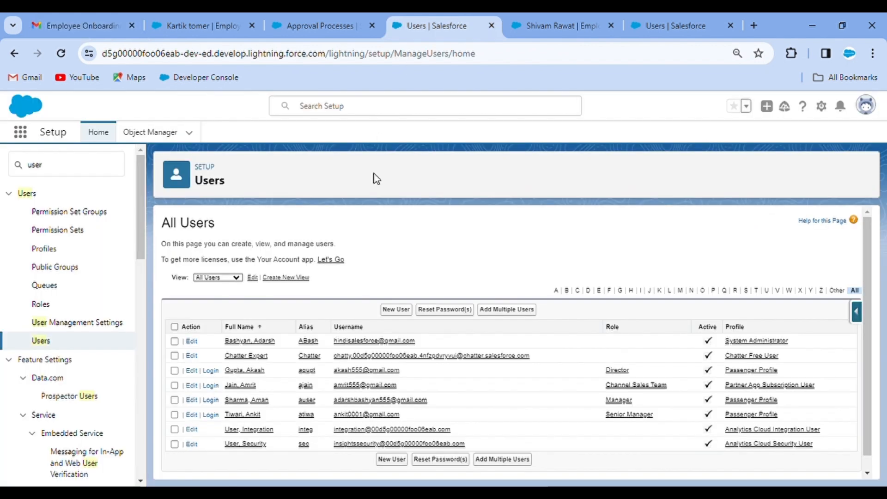
# Open Setup, find Users through a 'use' Quick Find search, and log in as the Manager user
pyautogui.click(548, 18)
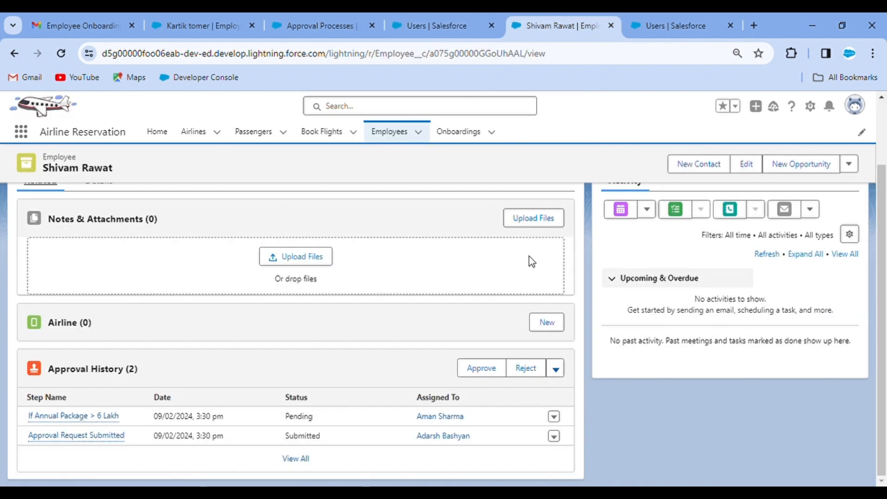
pyautogui.scroll(3, 515, 251)
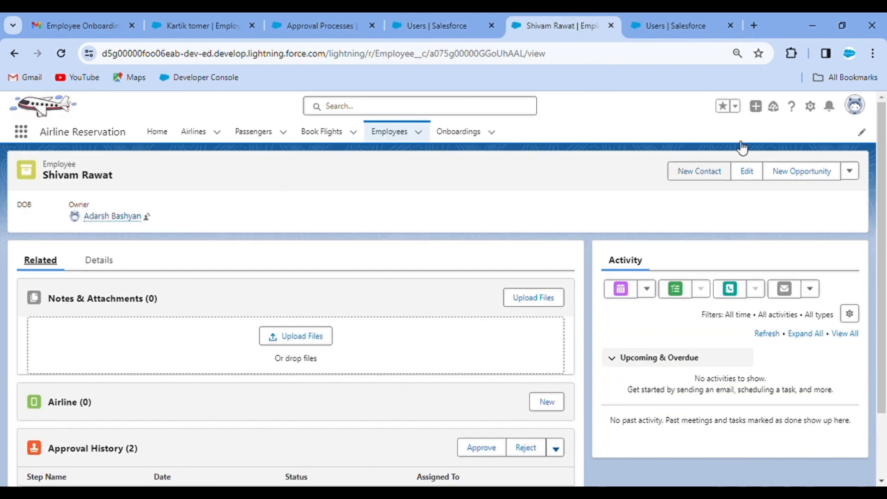
pyautogui.click(811, 108)
pyautogui.click(765, 137)
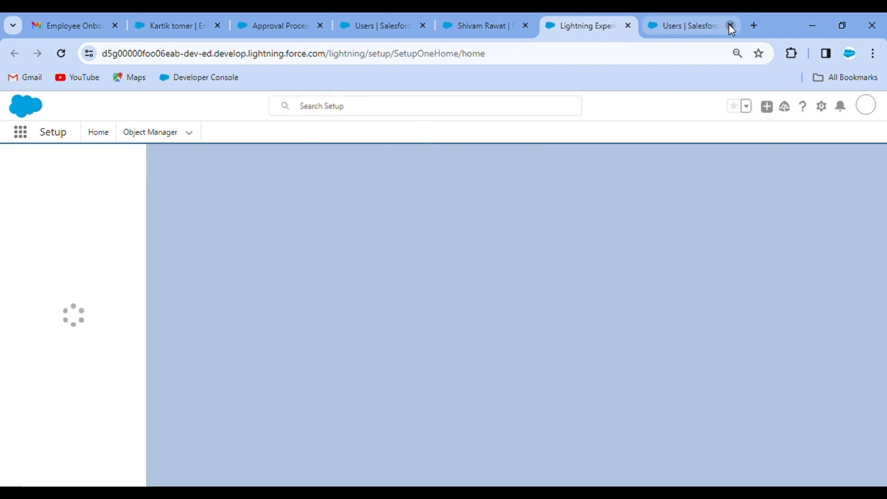
pyautogui.click(731, 26)
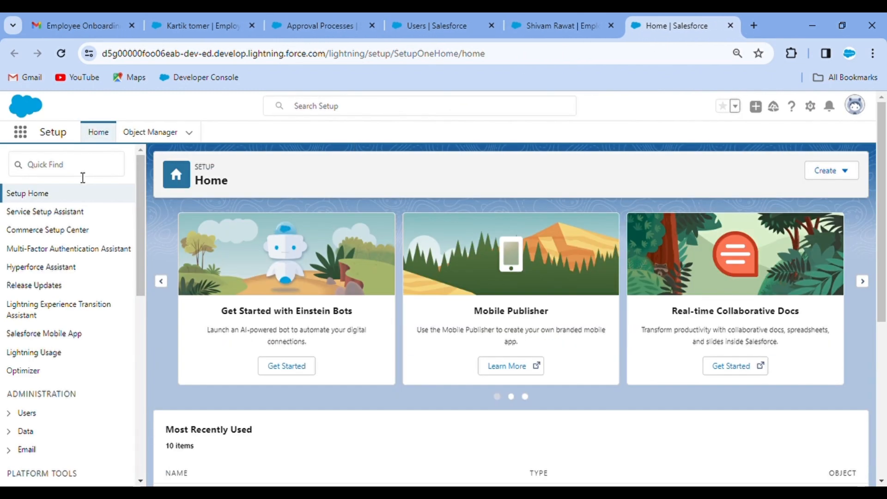
pyautogui.click(65, 168)
pyautogui.write('user')
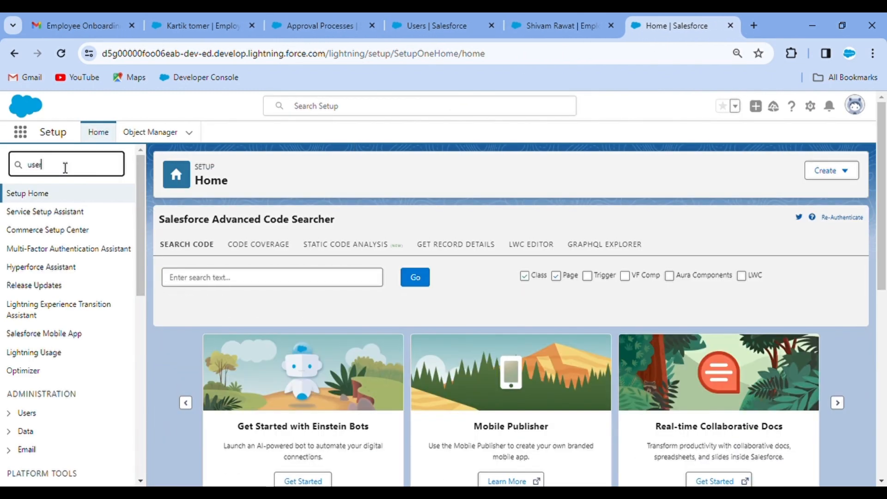
pyautogui.click(44, 345)
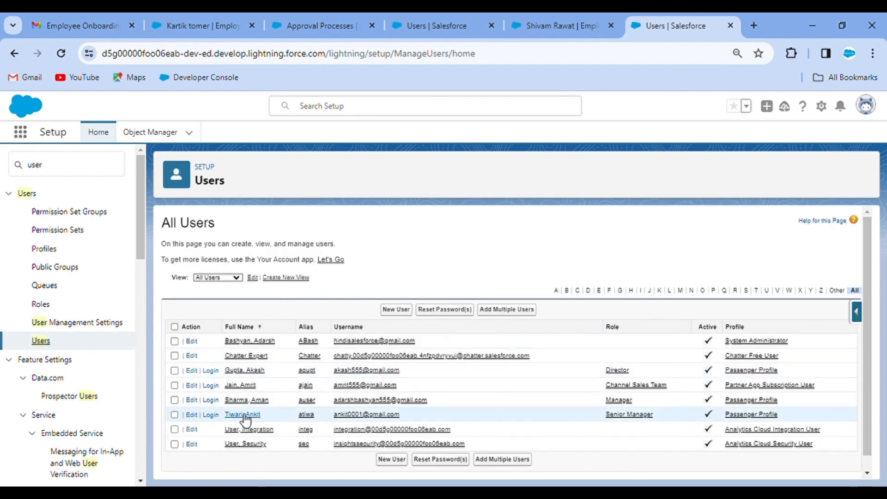
pyautogui.click(211, 400)
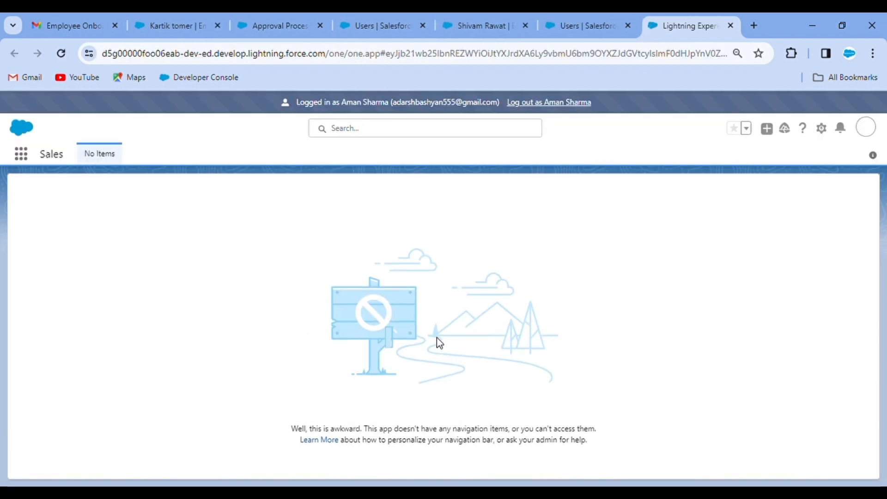
# As the Manager, open the approval notification and approve it with 'Approved from my Side!!'
pyautogui.click(840, 129)
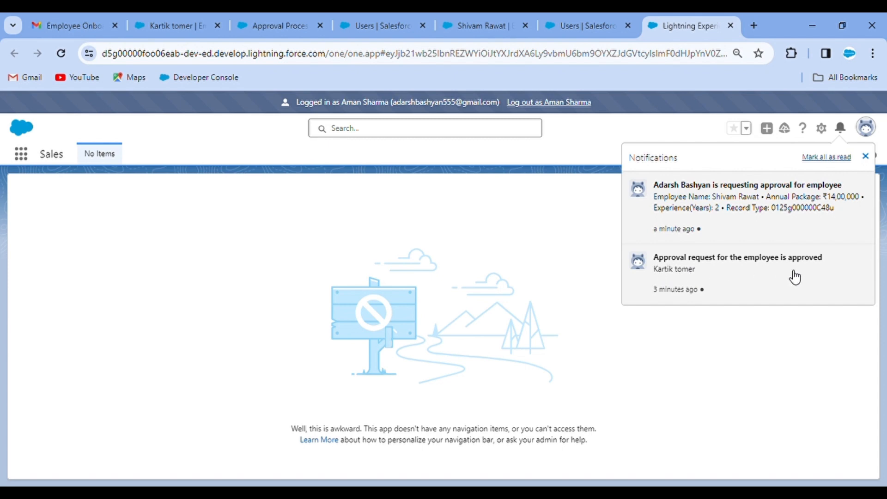
pyautogui.click(721, 207)
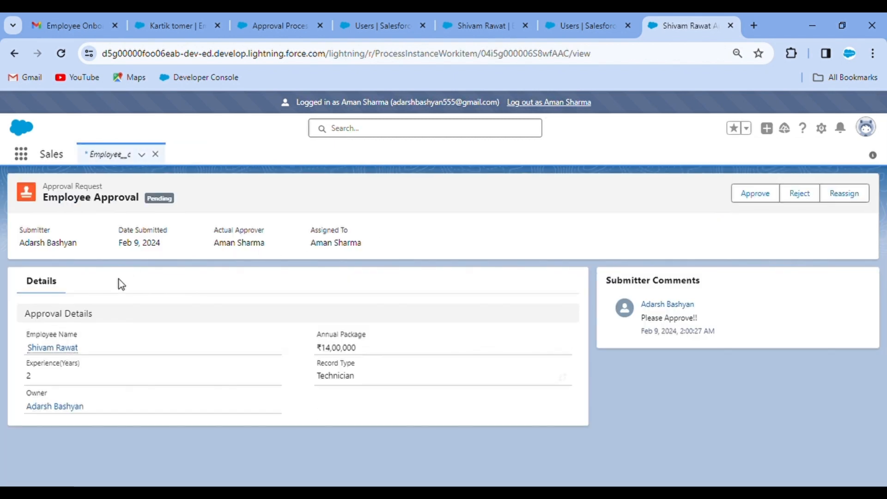
pyautogui.click(751, 195)
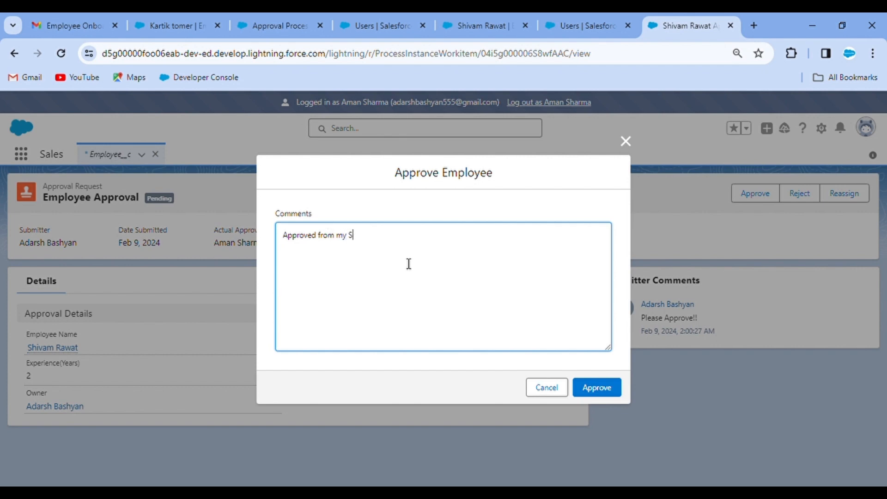
pyautogui.write('!!')
pyautogui.click(601, 387)
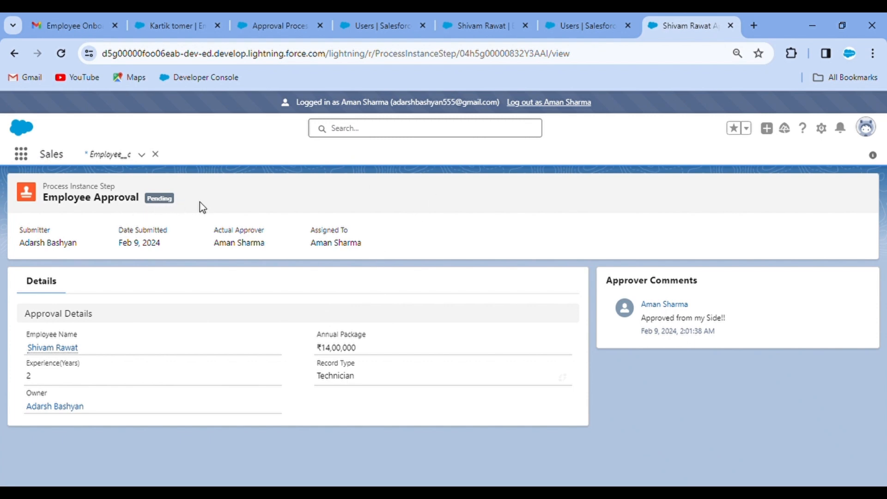
# Log out of the Manager session, close the four extra tabs, and log back in as admin
pyautogui.click(544, 106)
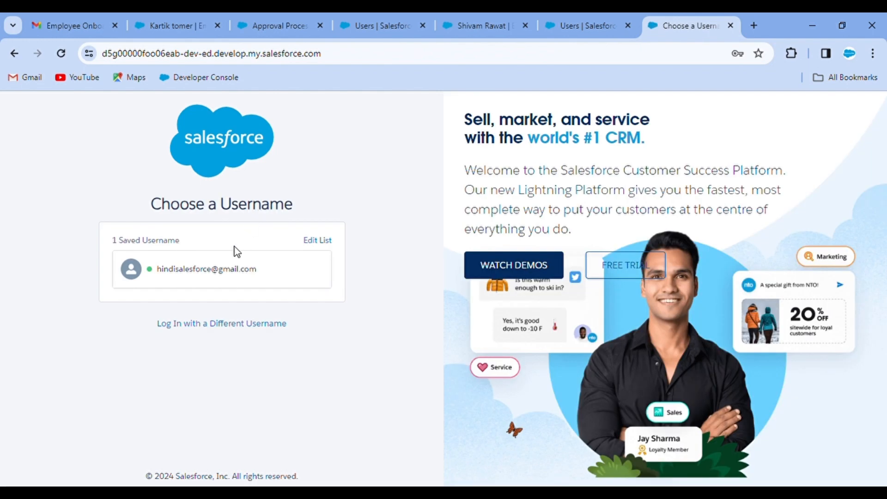
pyautogui.click(220, 271)
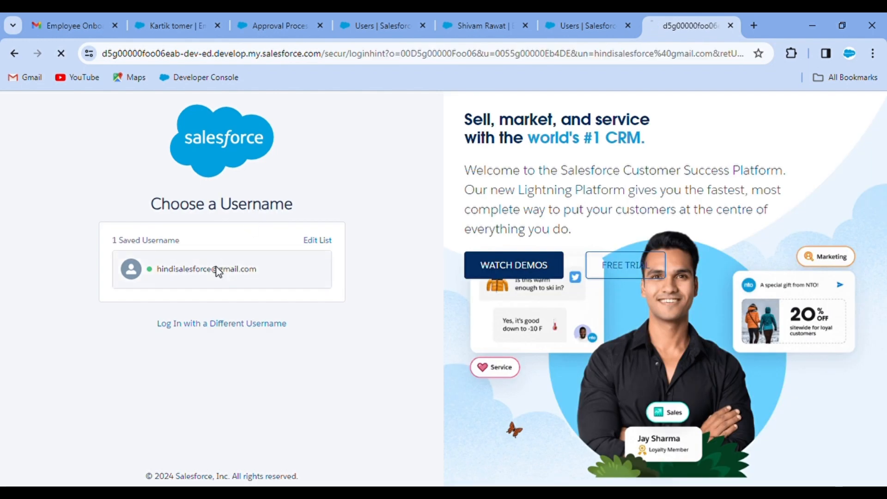
pyautogui.click(321, 25)
pyautogui.click(321, 25)
pyautogui.click(320, 26)
pyautogui.click(320, 25)
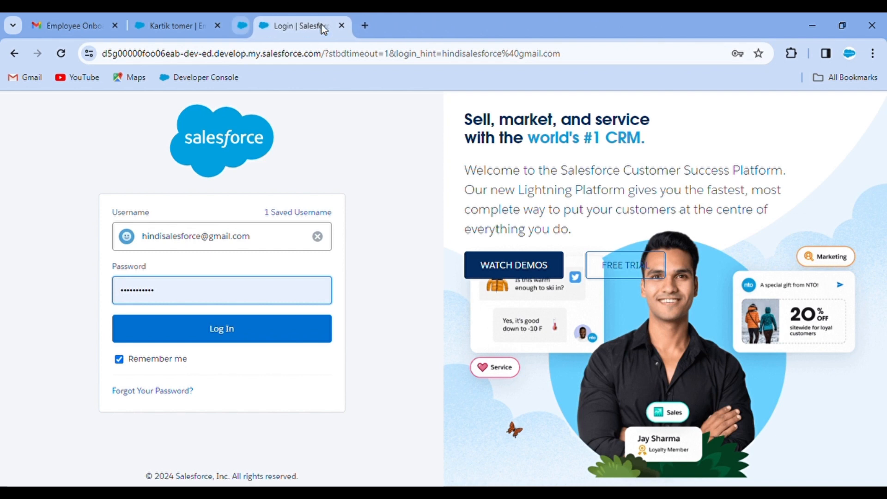
pyautogui.click(222, 335)
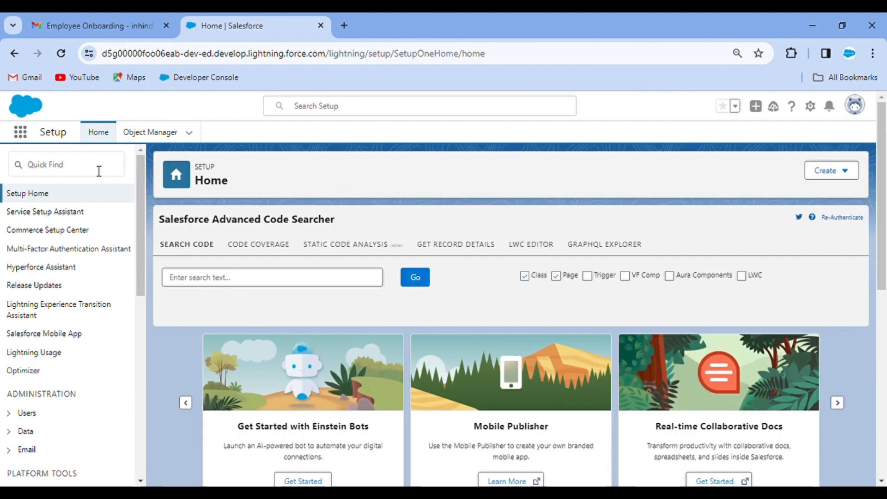
# Launch Airline Reservation via an 'air' search, open Setup in a new tab, and show the 14-record Employees list
pyautogui.click(99, 169)
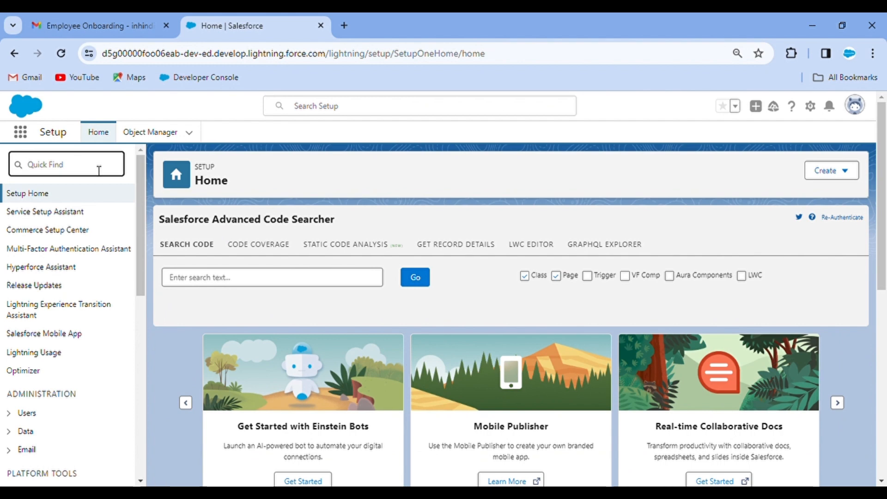
pyautogui.click(21, 133)
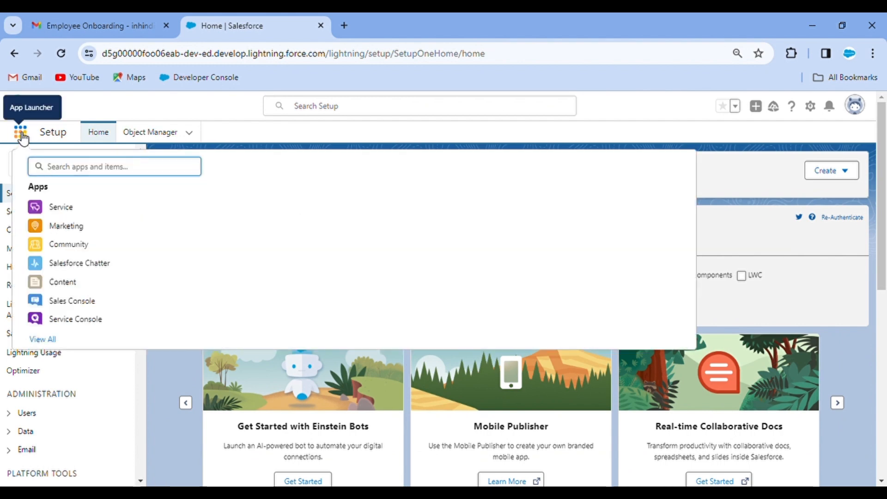
pyautogui.write('air')
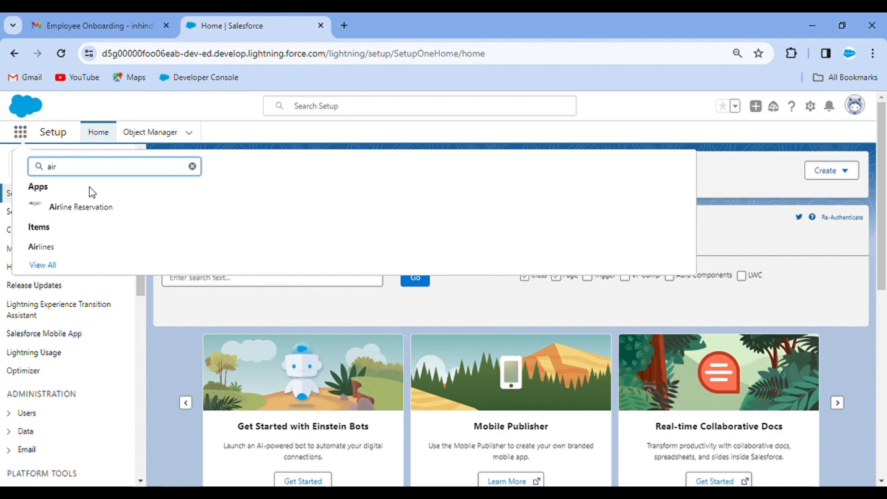
pyautogui.click(95, 214)
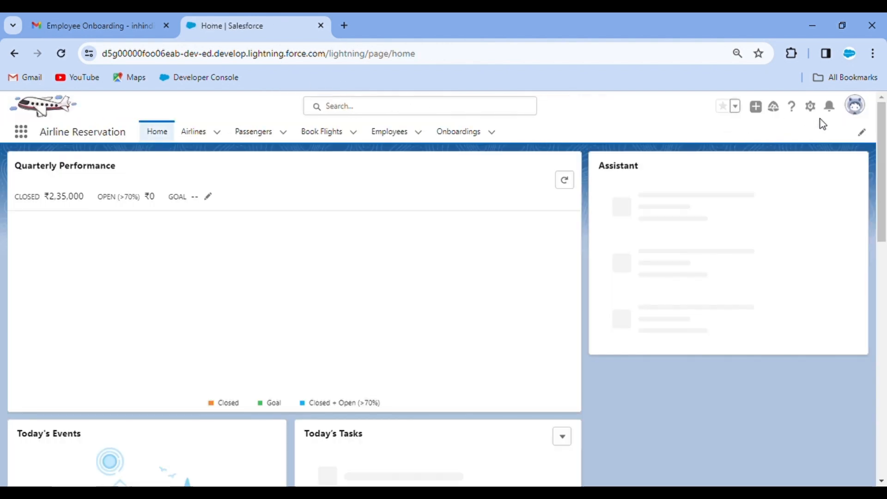
pyautogui.click(811, 107)
pyautogui.click(783, 147)
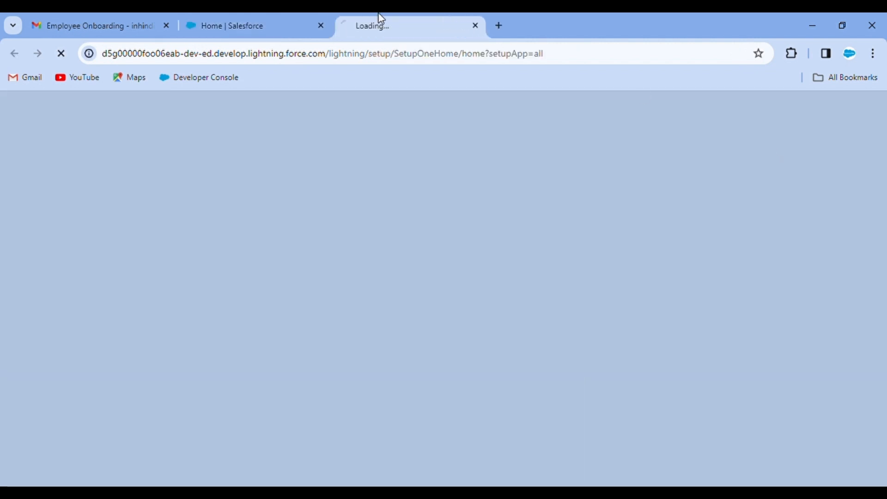
pyautogui.click(306, 20)
pyautogui.click(389, 132)
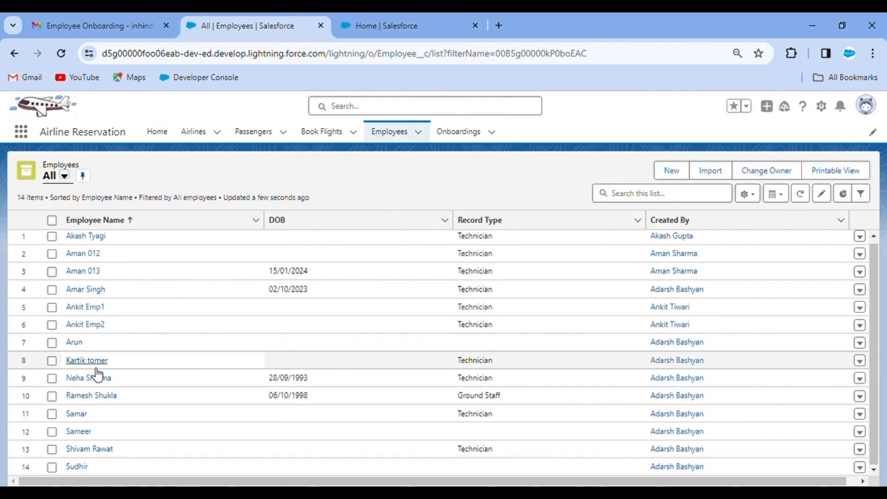
# Open the pending employee's record and scroll its Related tab to Approval History's pending 9 Lakh step
pyautogui.click(92, 451)
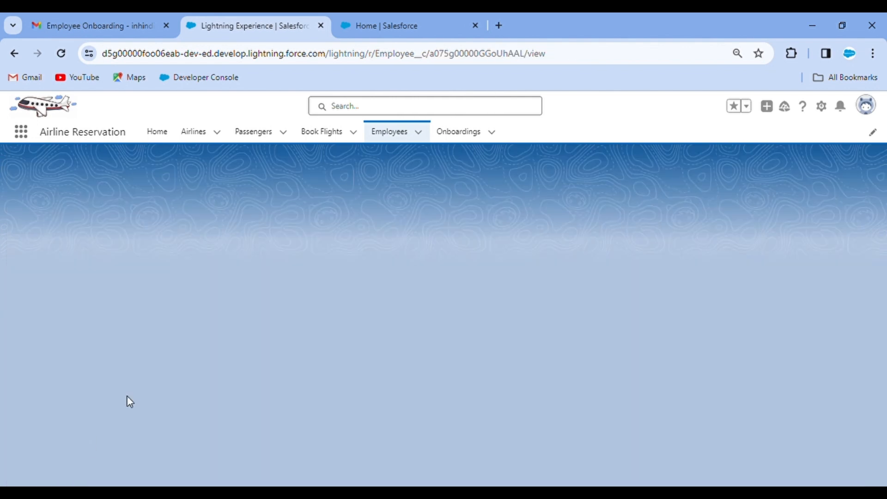
pyautogui.scroll(-2, 138, 379)
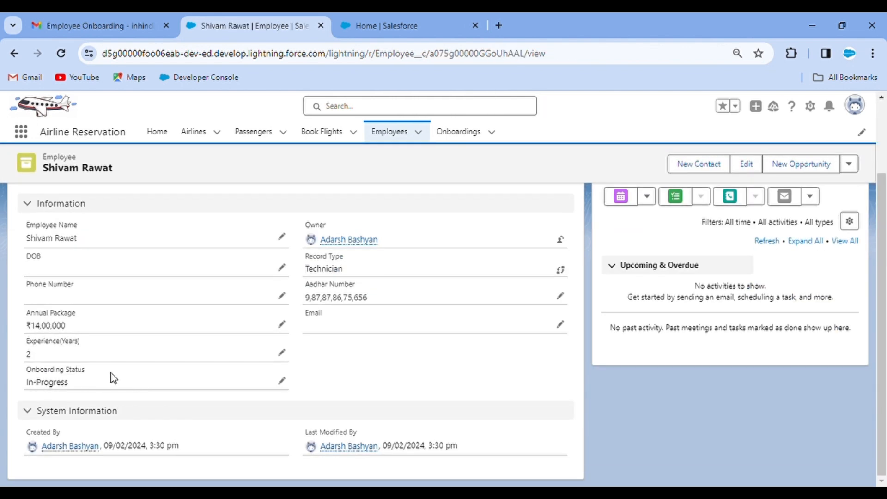
pyautogui.scroll(3, 140, 378)
pyautogui.click(42, 260)
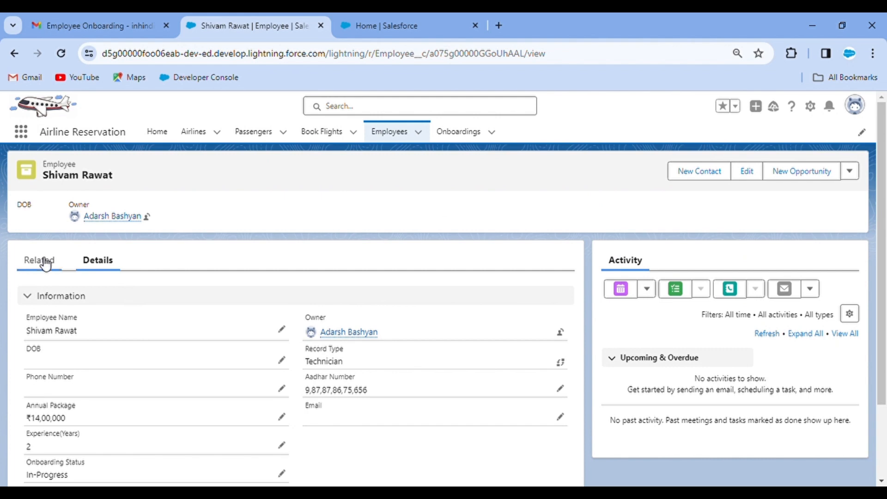
pyautogui.scroll(-2, 210, 342)
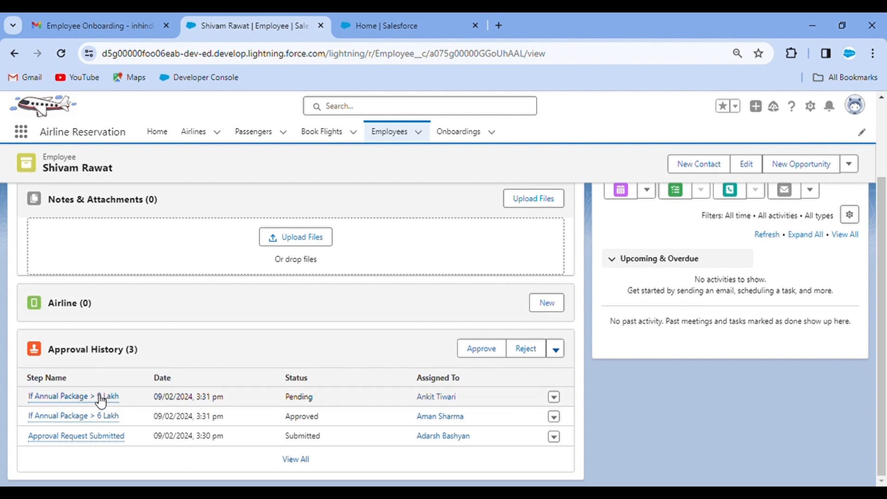
pyautogui.moveTo(118, 398)
# From the Setup tab, search 'user', open Users, and log in as the Senior Manager approver
pyautogui.click(374, 24)
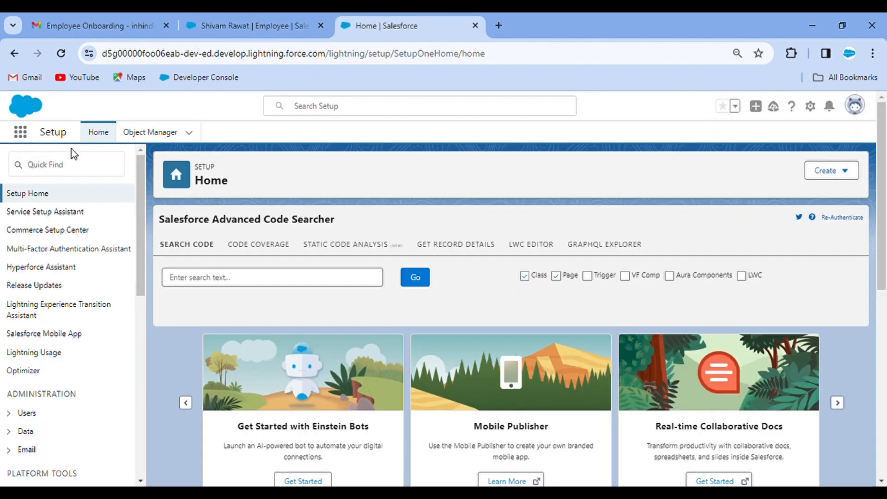
pyautogui.click(78, 172)
pyautogui.write('us')
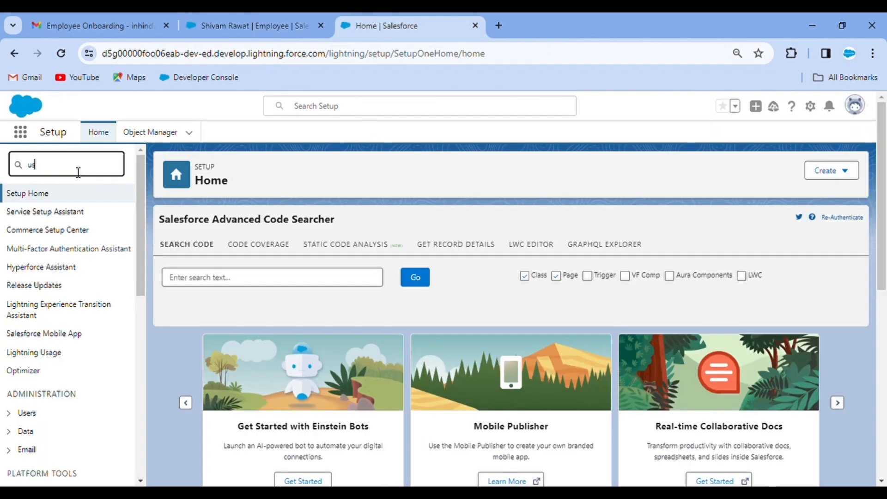
pyautogui.write('er')
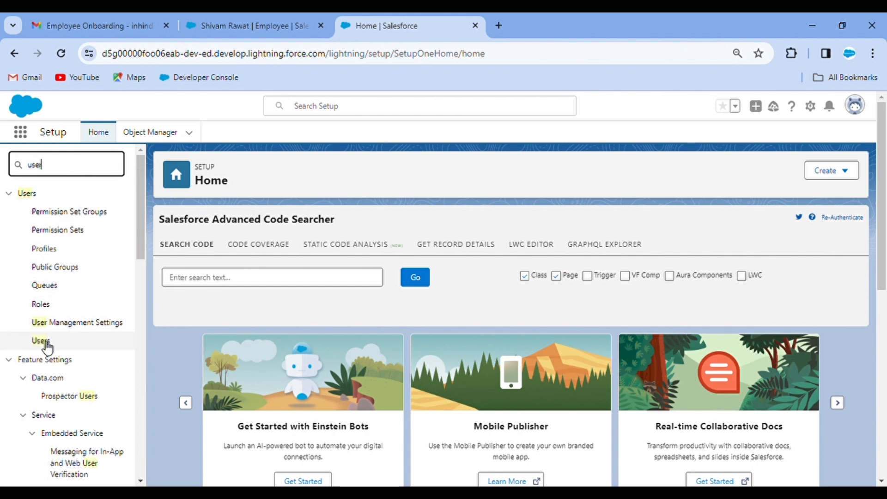
pyautogui.click(45, 343)
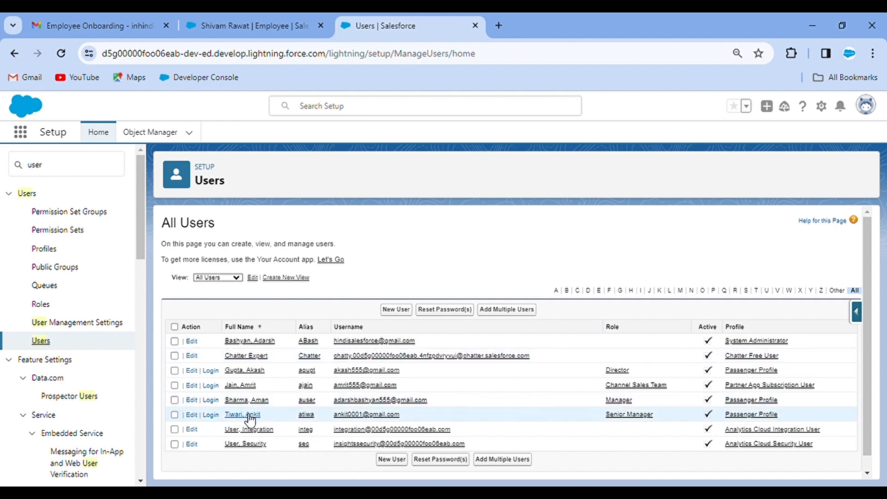
pyautogui.click(211, 415)
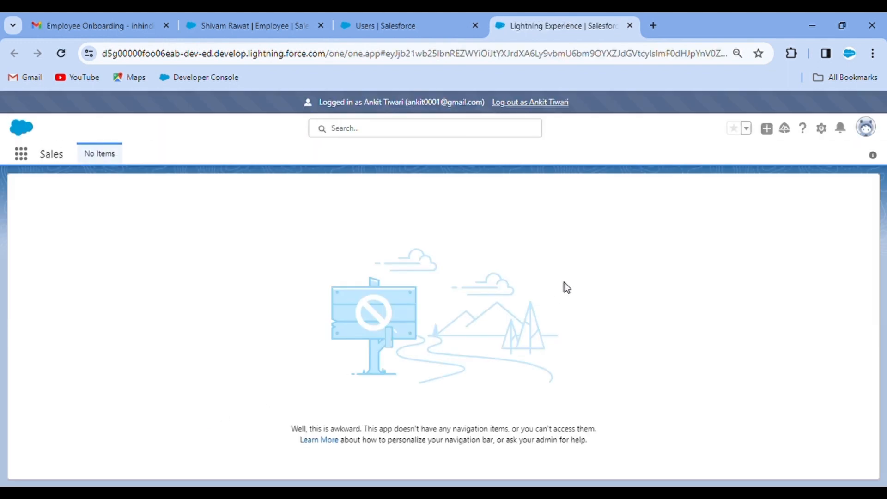
# Approve the employee's second-step request with the comment 'Approve from My Side!!', then log out
pyautogui.click(840, 128)
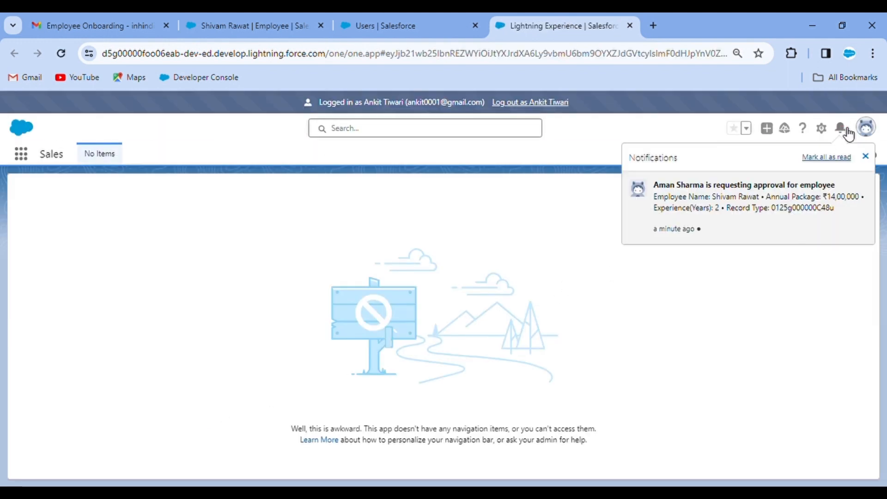
pyautogui.click(724, 202)
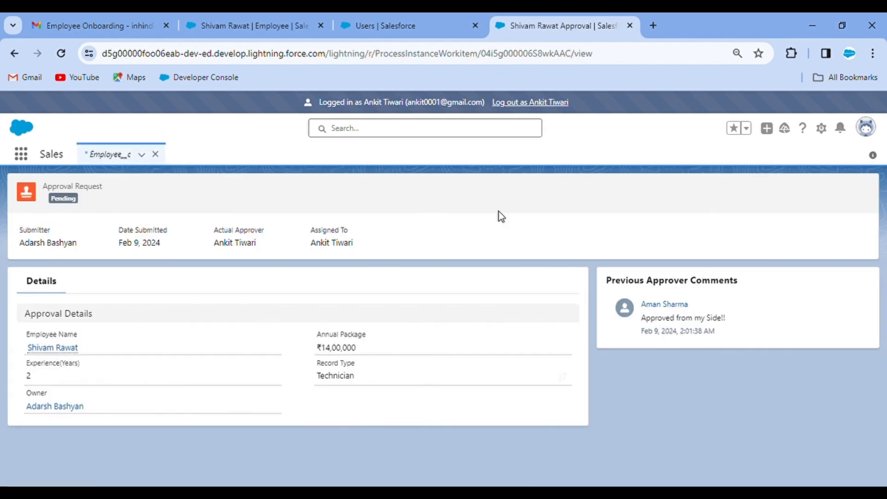
pyautogui.click(744, 192)
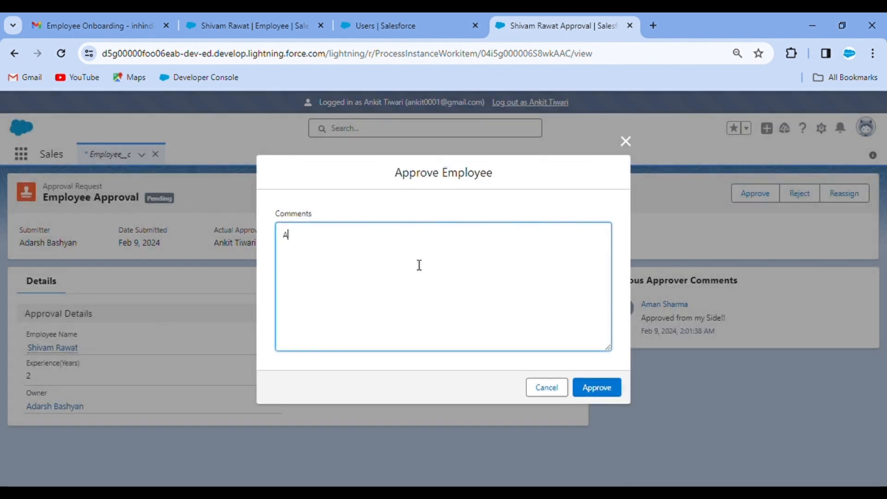
pyautogui.write('Approve from My Side!!')
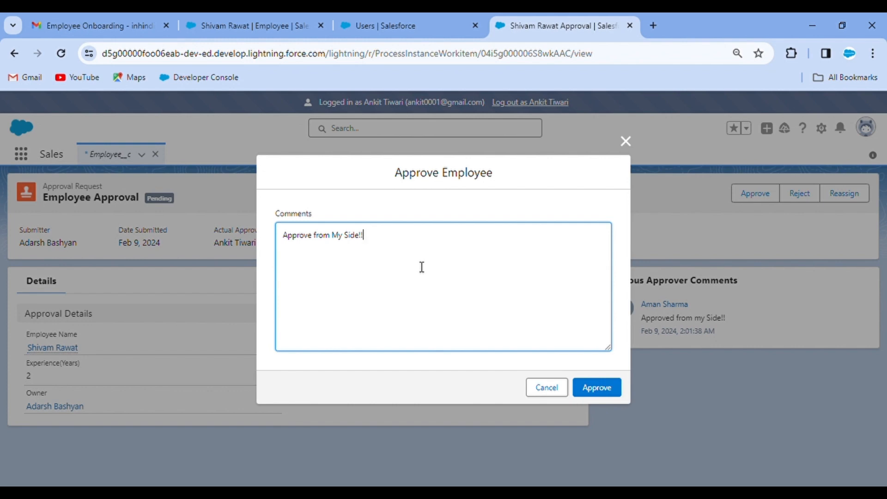
pyautogui.click(606, 391)
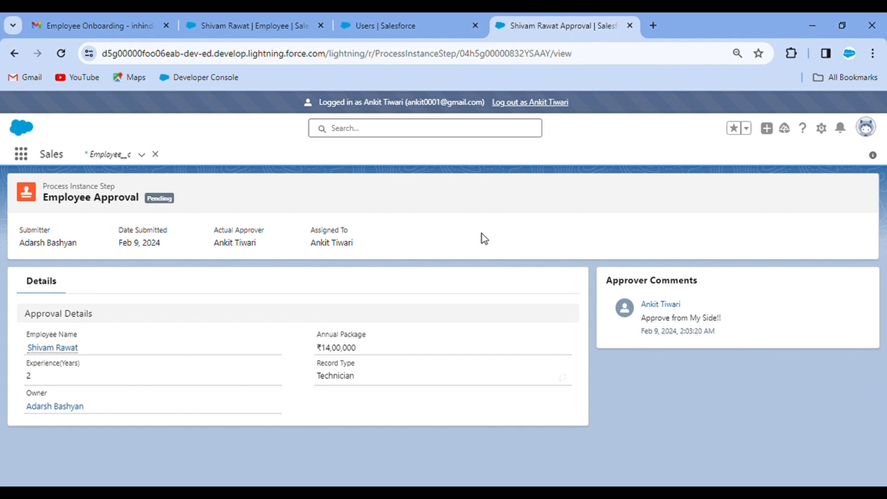
pyautogui.click(558, 108)
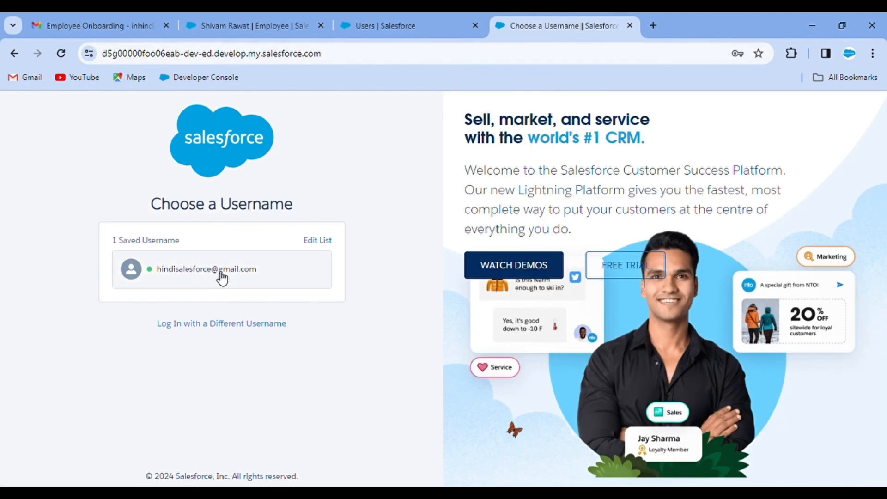
# Sign back in with the saved admin username and close the leftover employee and users tabs
pyautogui.click(229, 267)
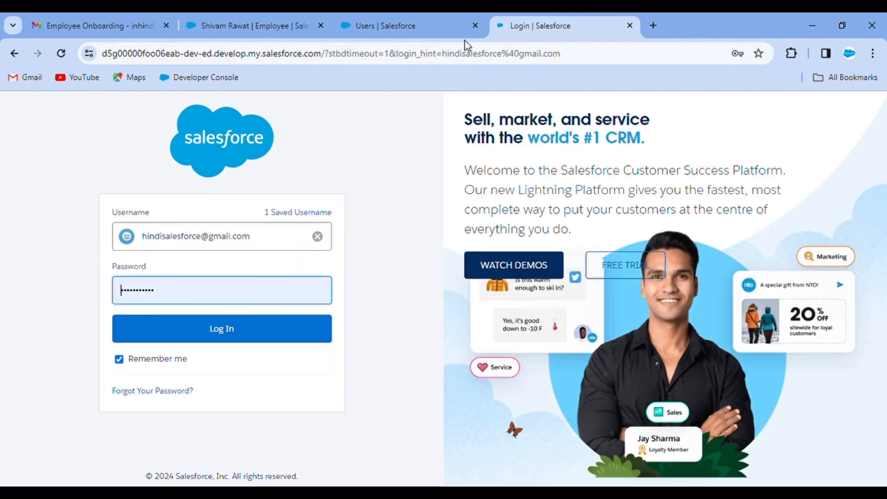
pyautogui.click(244, 321)
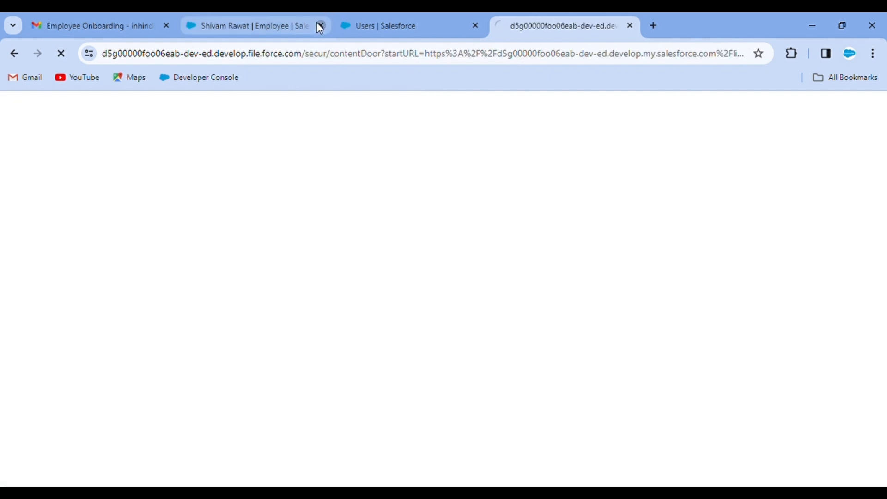
pyautogui.click(321, 25)
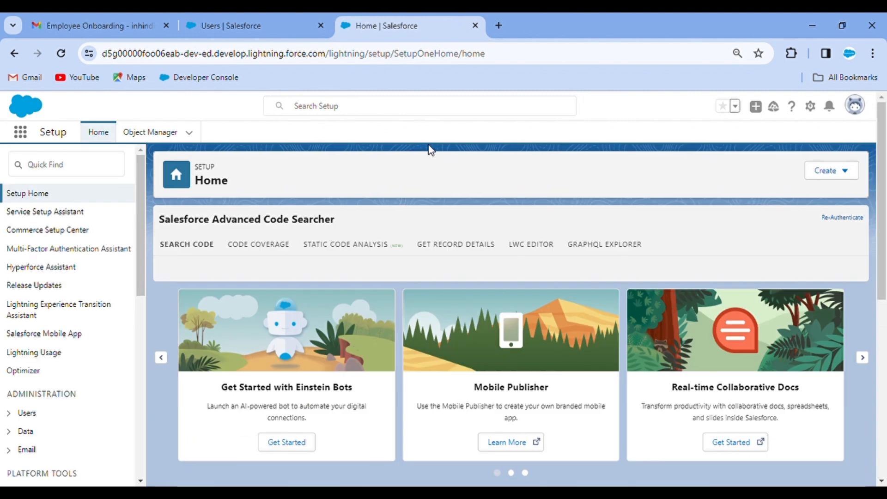
pyautogui.click(429, 145)
pyautogui.click(365, 19)
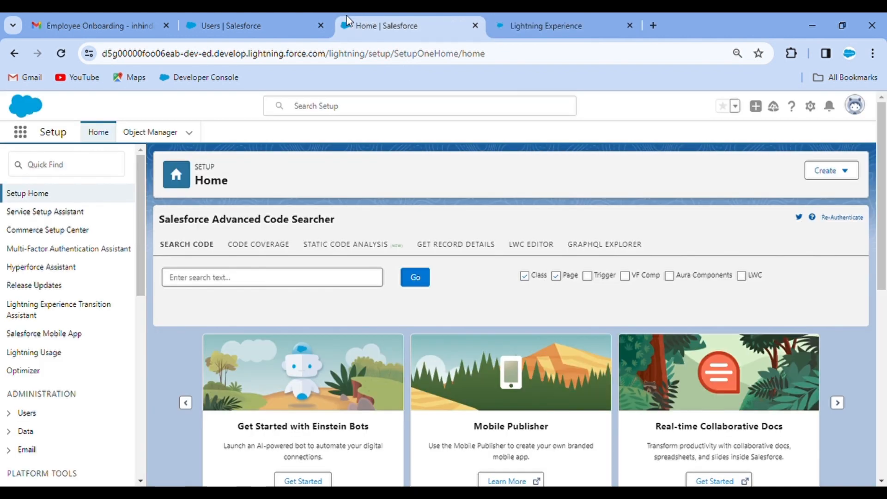
pyautogui.click(320, 26)
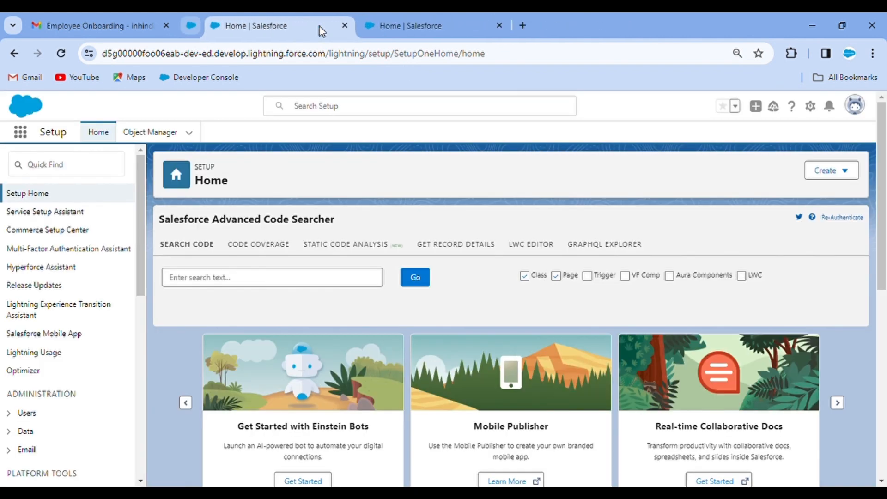
pyautogui.click(27, 143)
# Search 'air' to open the Airline Reservation app and its Employees list
pyautogui.write('air')
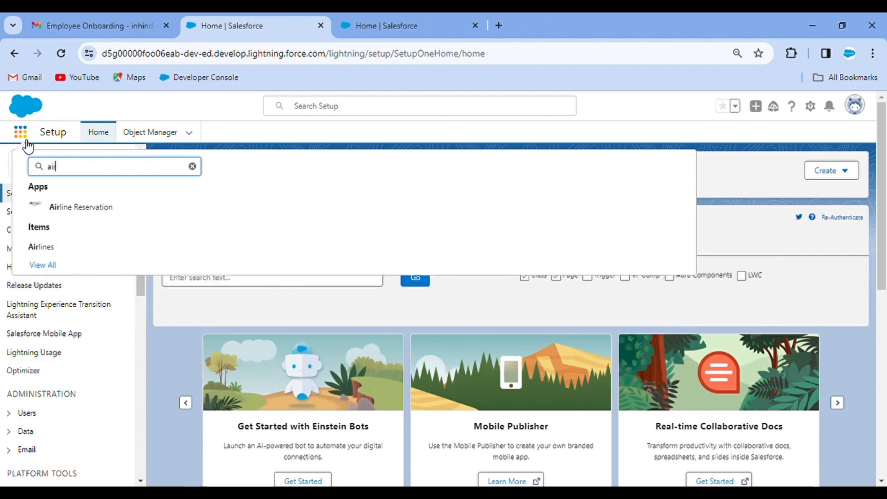
pyautogui.click(90, 206)
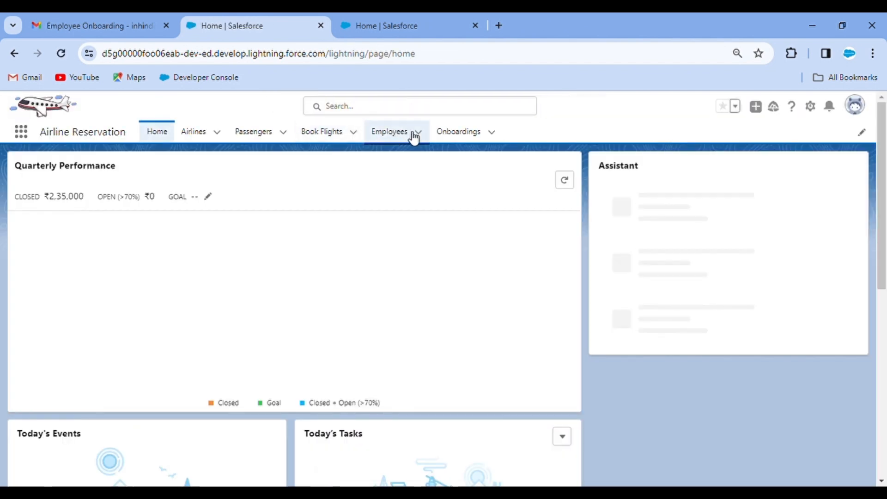
pyautogui.click(447, 134)
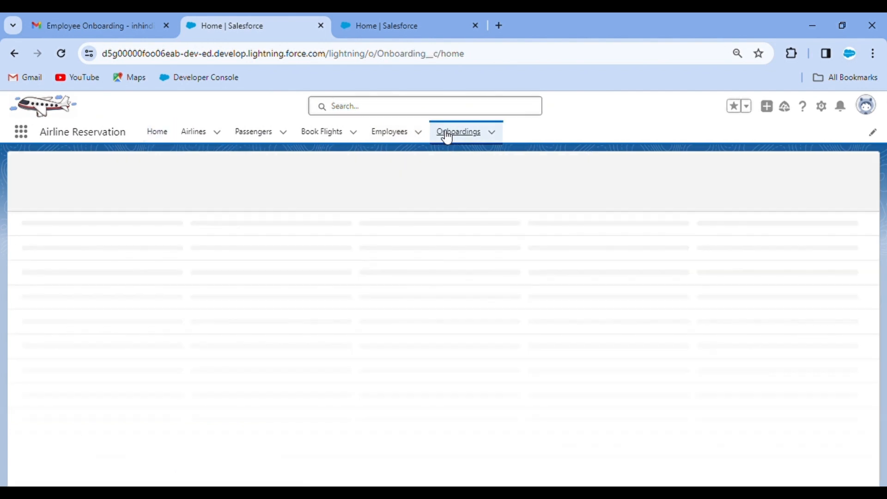
pyautogui.click(395, 138)
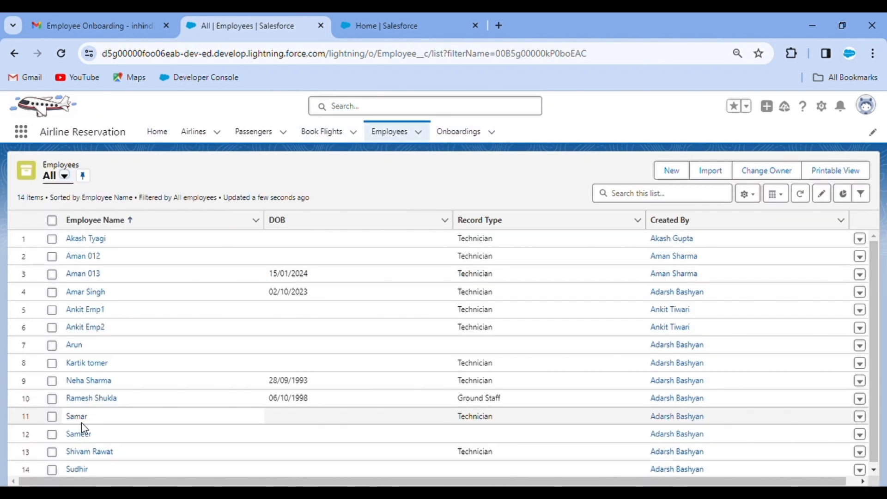
# Open the onboarding employee's record and view its Approval History, showing the pending 12 Lakh step
pyautogui.click(89, 450)
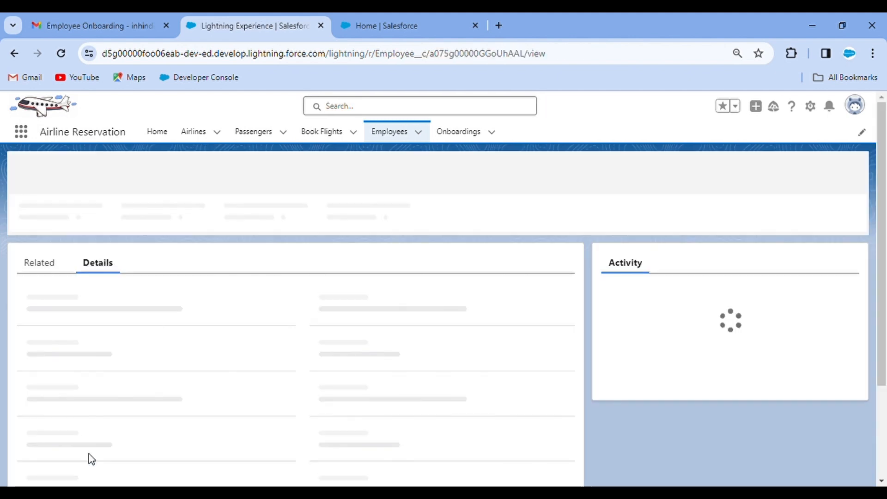
pyautogui.scroll(-2, 118, 392)
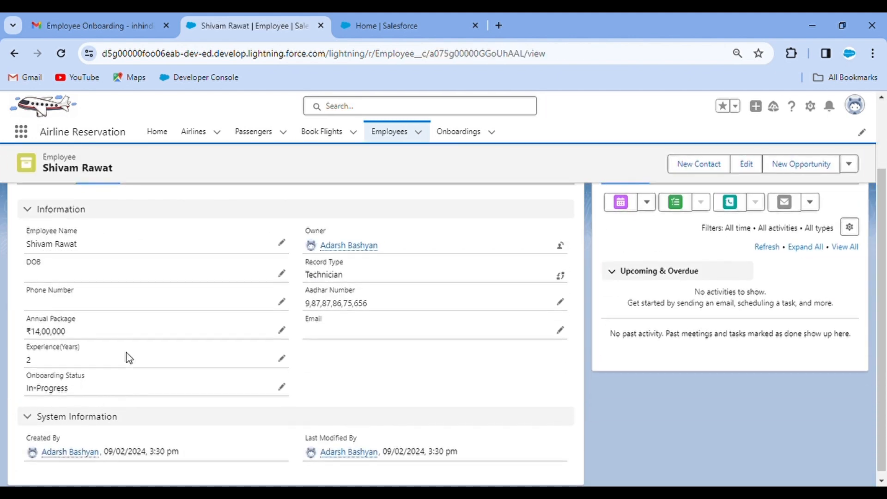
pyautogui.scroll(2, 127, 353)
pyautogui.scroll(-2, 127, 353)
pyautogui.scroll(2, 134, 309)
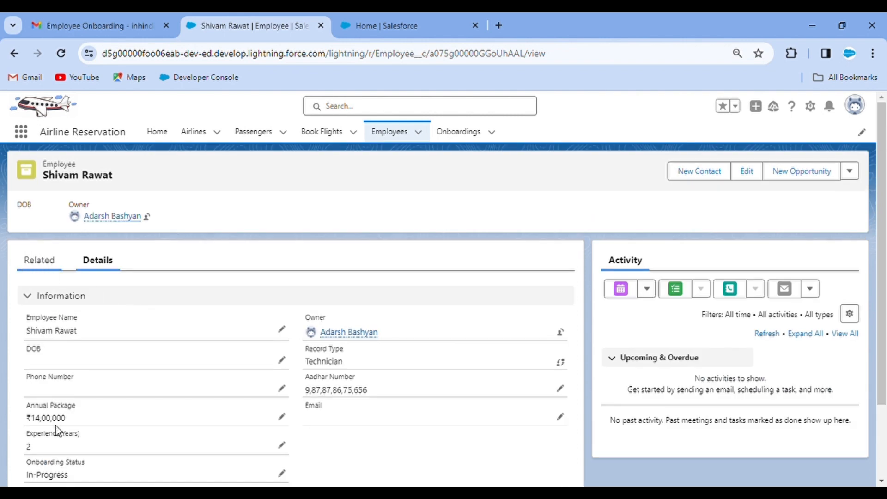
pyautogui.click(50, 260)
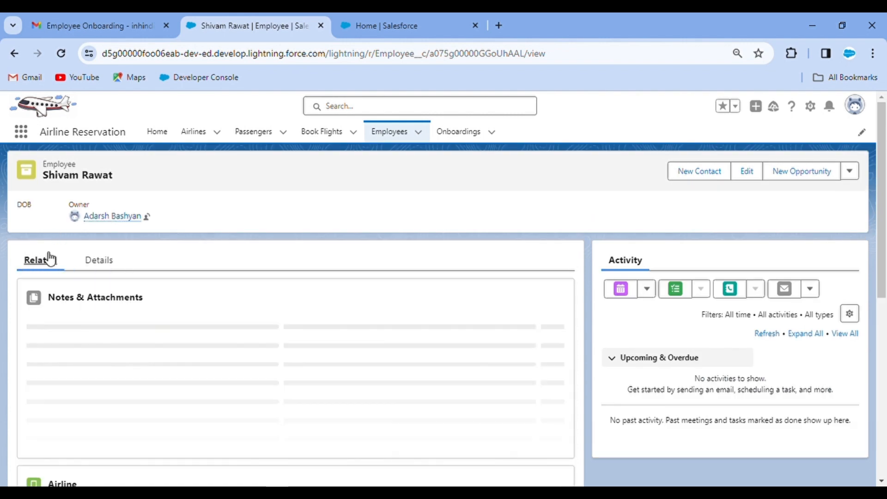
pyautogui.scroll(-3, 200, 330)
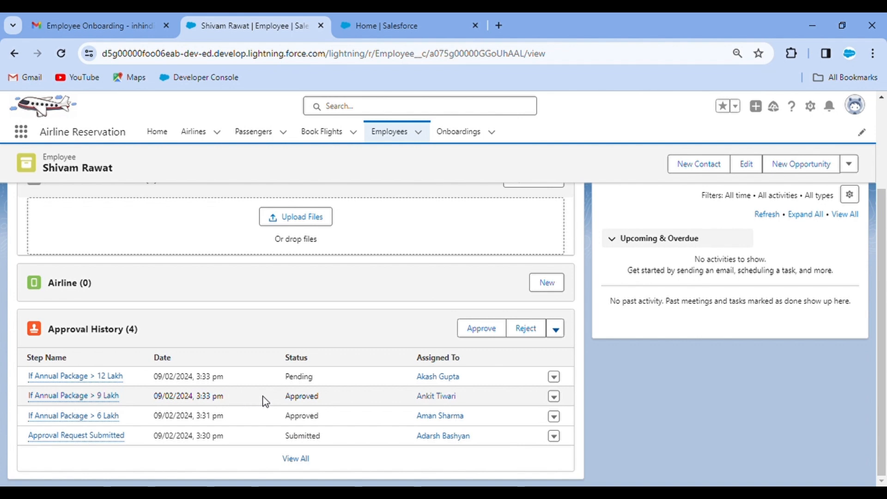
# Find Users through Setup Quick Find 'user' and log in as the Director-role final approver
pyautogui.click(389, 20)
pyautogui.click(82, 172)
pyautogui.write('u')
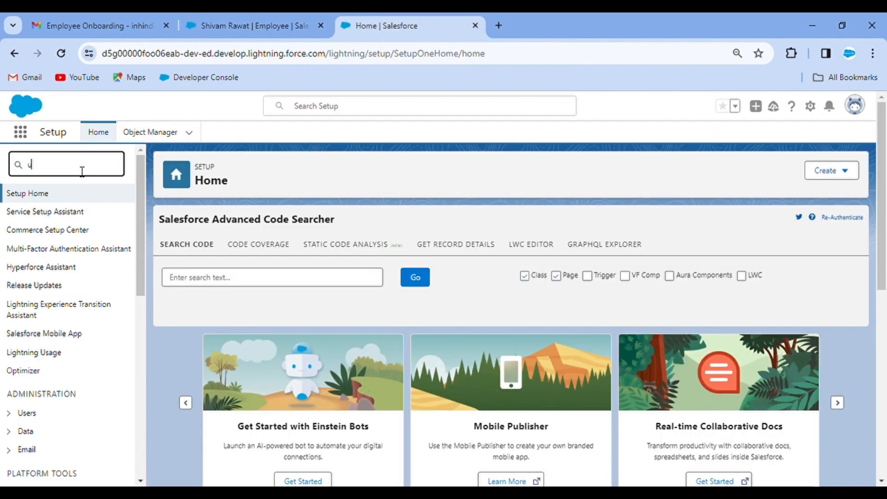
pyautogui.write('ser')
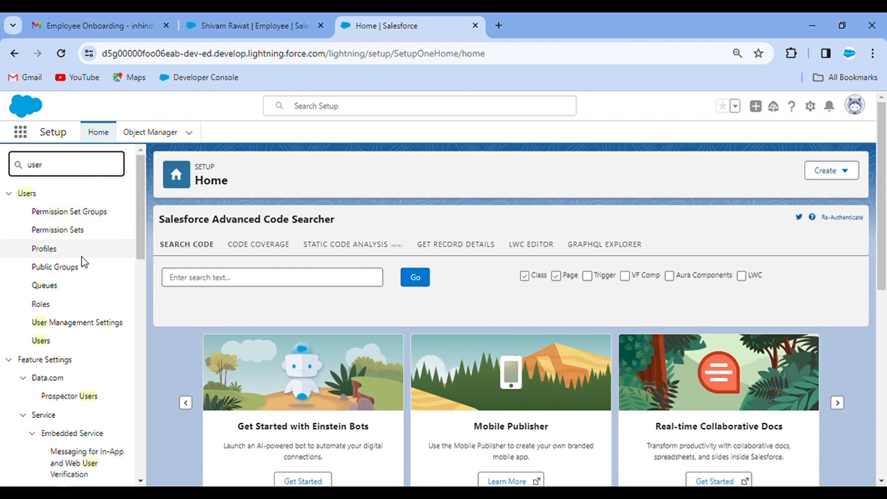
pyautogui.click(45, 345)
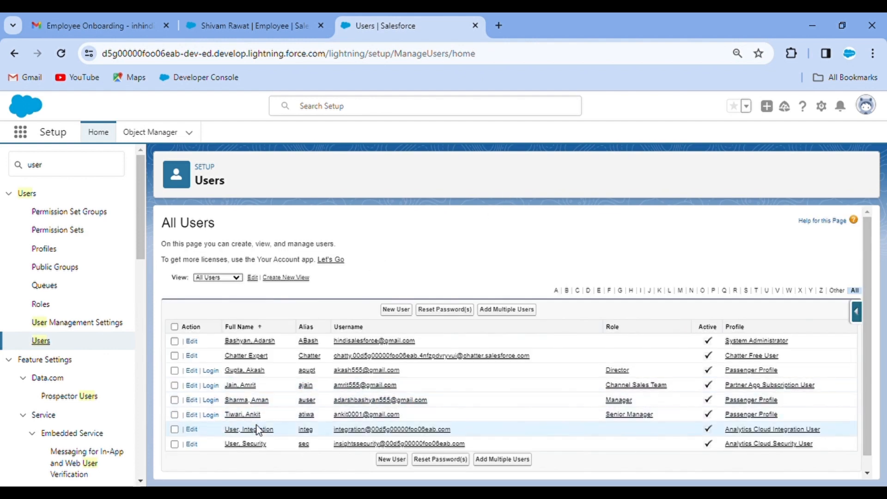
pyautogui.click(211, 370)
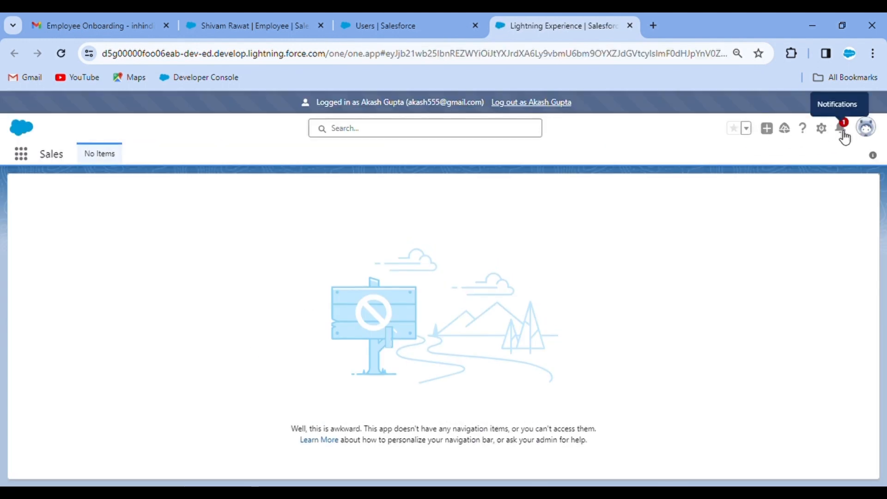
# Approve the final employee approval request with the comment 'Approved!!!', then log out
pyautogui.click(841, 133)
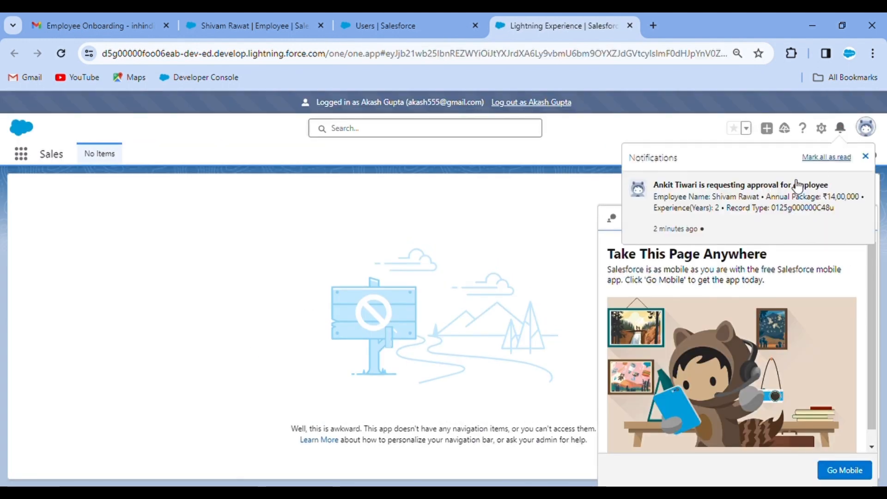
pyautogui.click(735, 200)
pyautogui.click(869, 225)
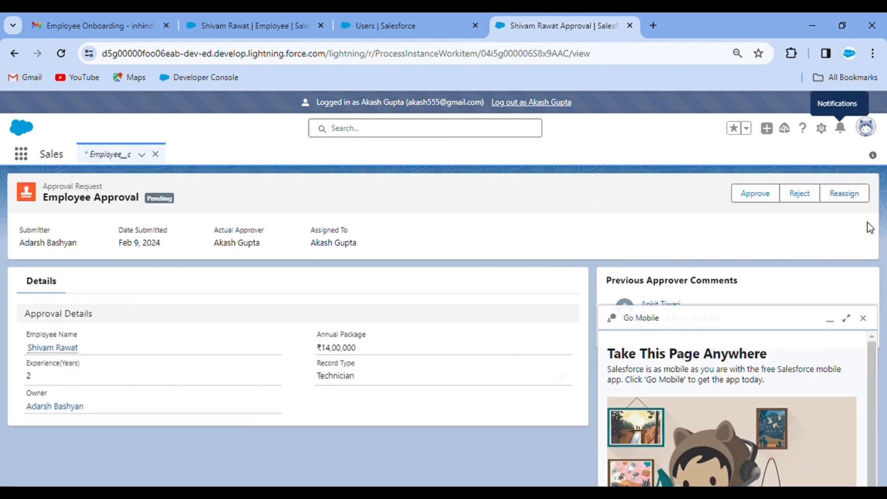
pyautogui.click(762, 195)
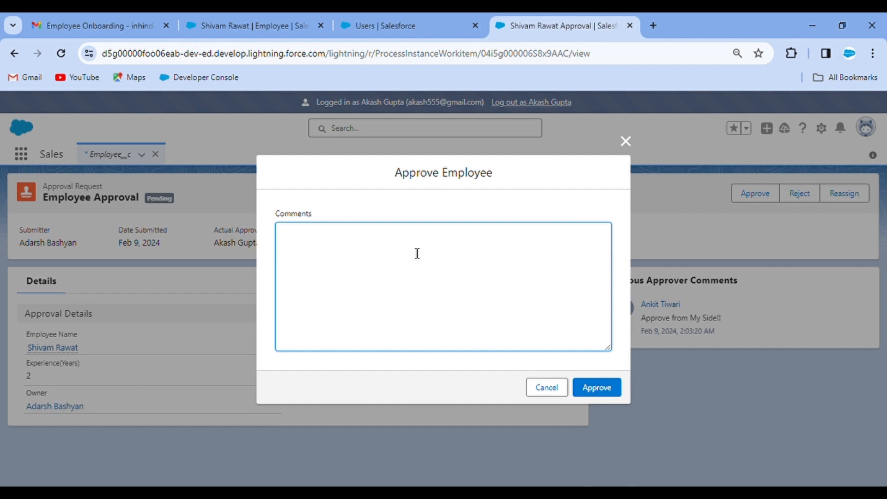
pyautogui.write('ed!!!')
pyautogui.click(606, 387)
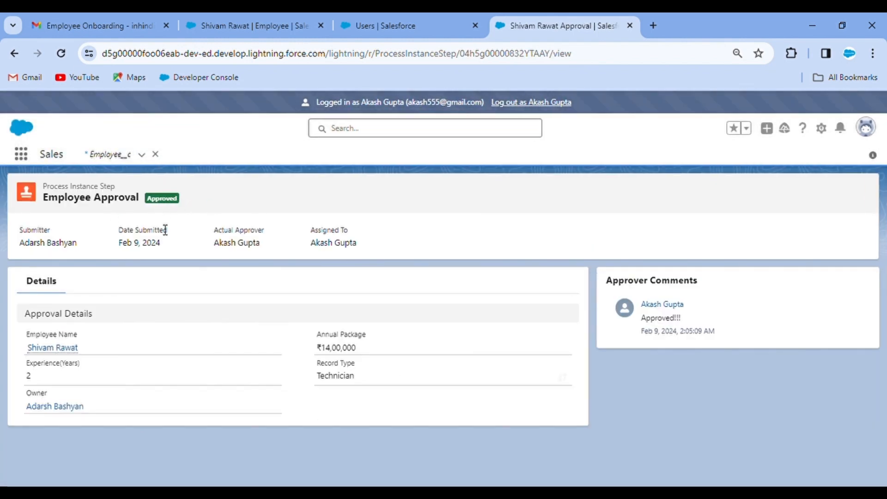
pyautogui.click(524, 104)
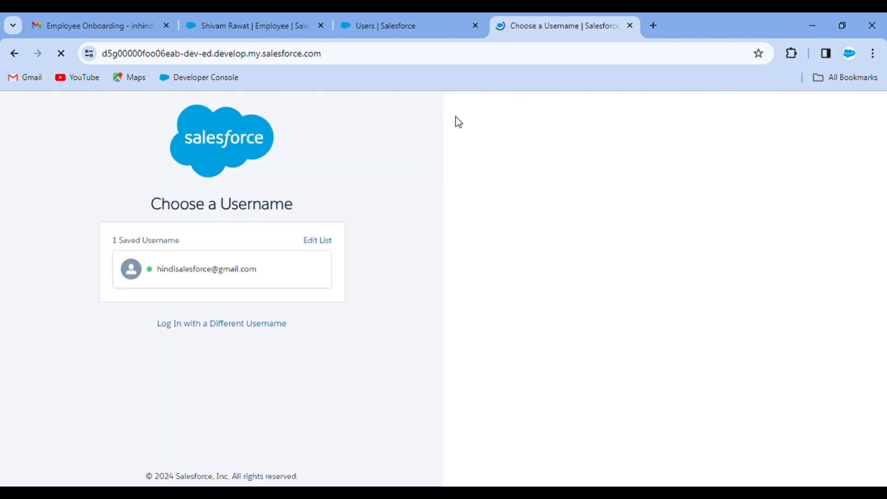
# Log back in with the saved administrator username, closing the Users setup tab
pyautogui.click(223, 269)
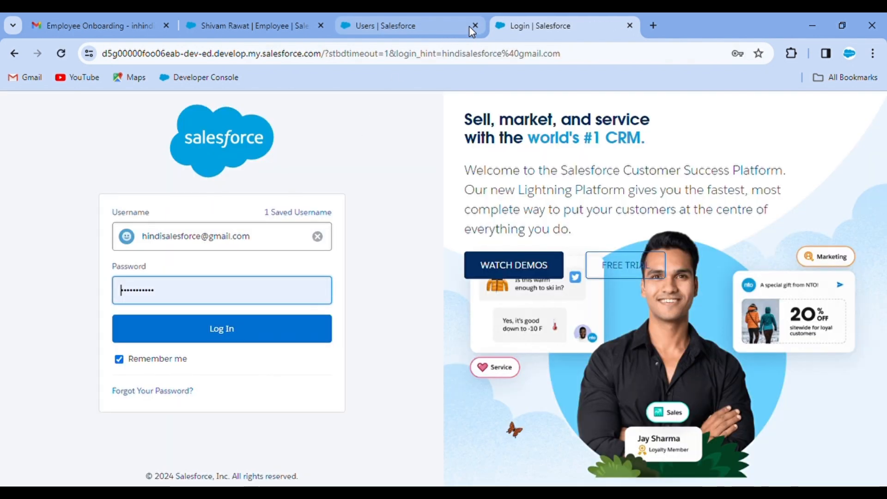
pyautogui.click(470, 26)
pyautogui.click(475, 25)
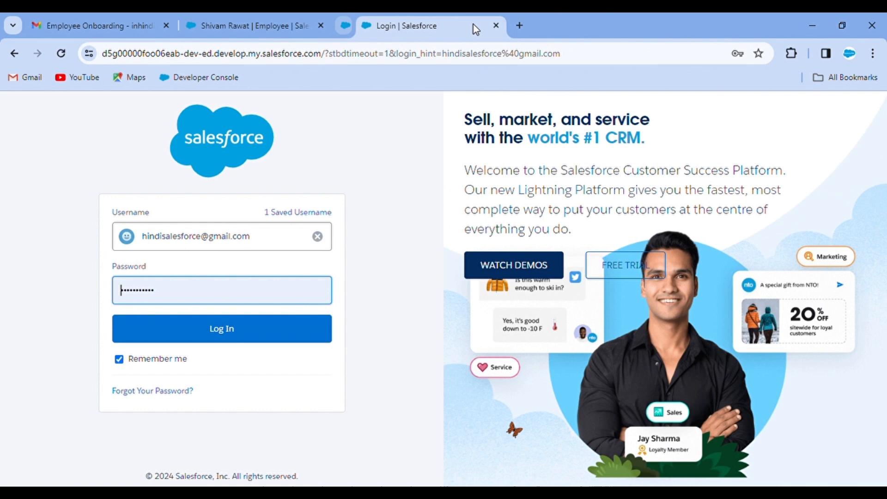
pyautogui.click(199, 330)
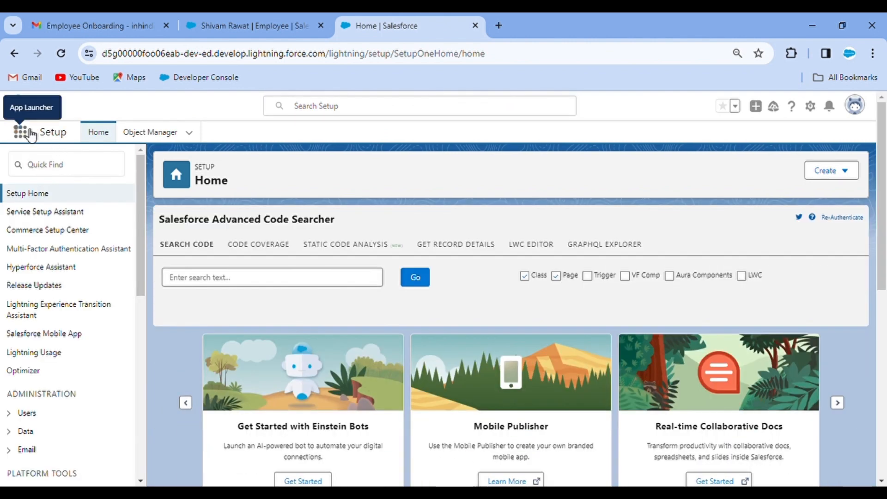
# Search 'air' to open the Airline Reservation app and show its Employees list
pyautogui.click(29, 133)
pyautogui.write('air')
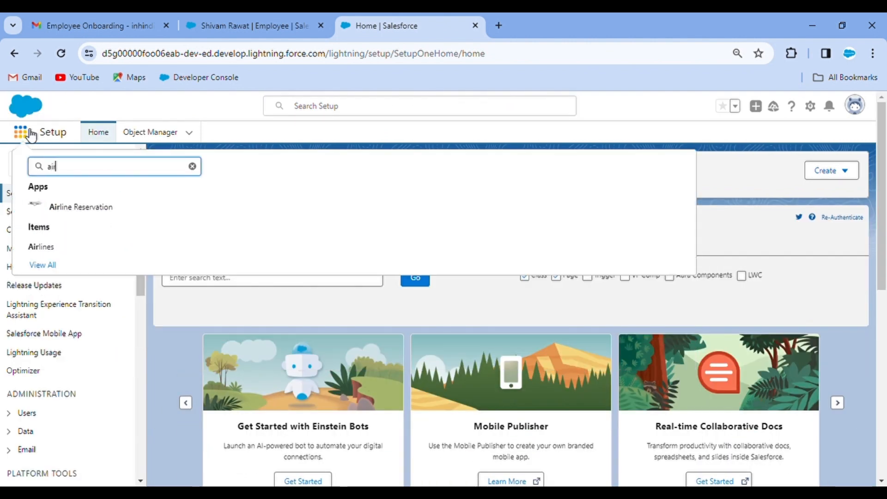
pyautogui.click(83, 212)
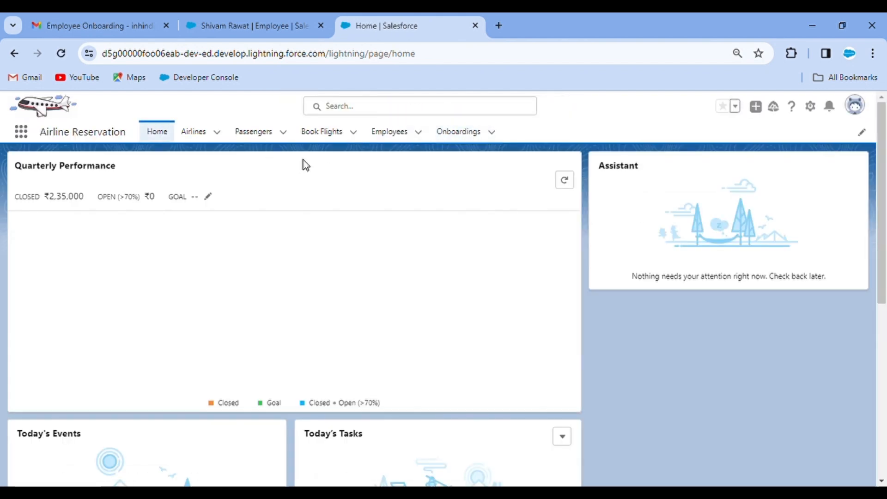
pyautogui.click(376, 137)
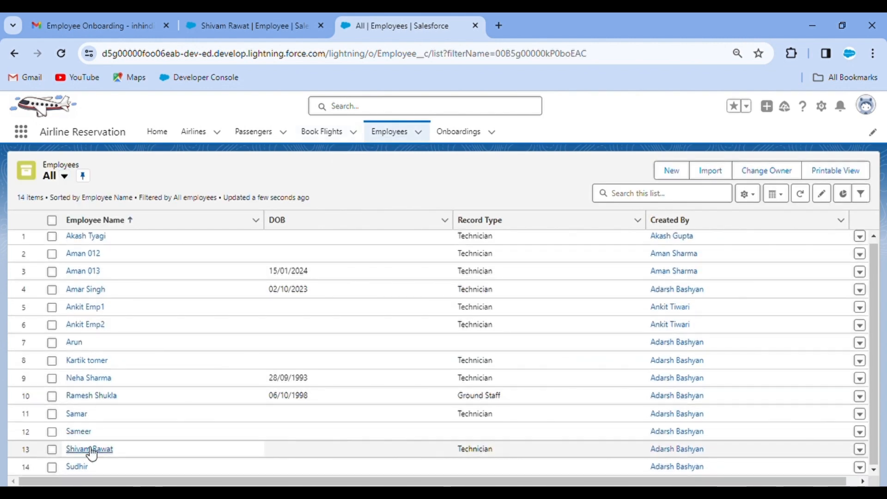
# Open the employee's record and verify Onboarding Status Approved and all three approval steps approved
pyautogui.click(87, 452)
pyautogui.scroll(-3, 142, 376)
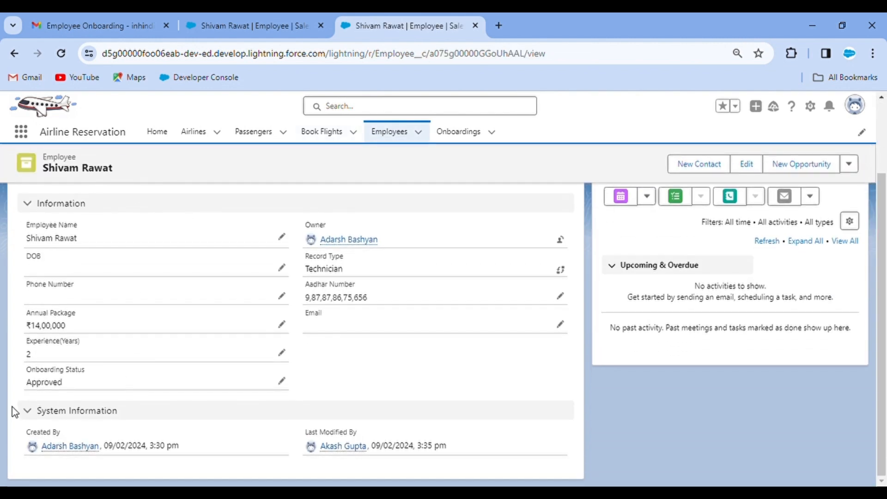
pyautogui.scroll(5, 104, 383)
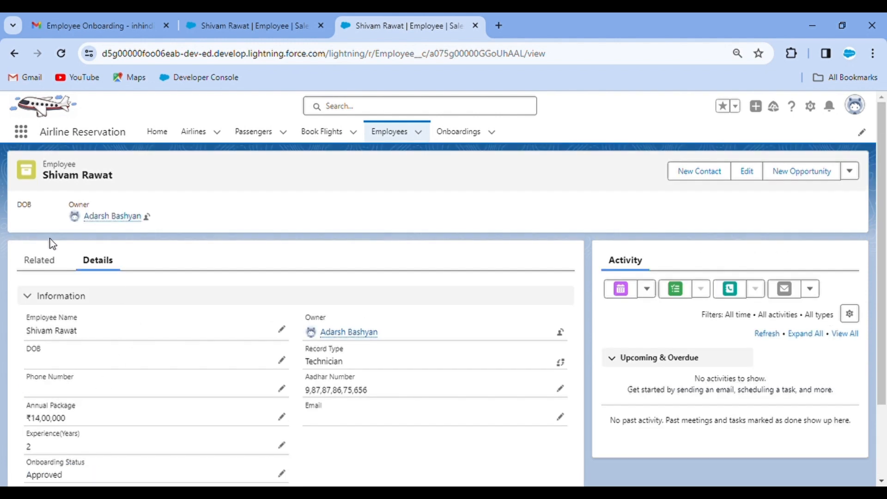
pyautogui.click(42, 266)
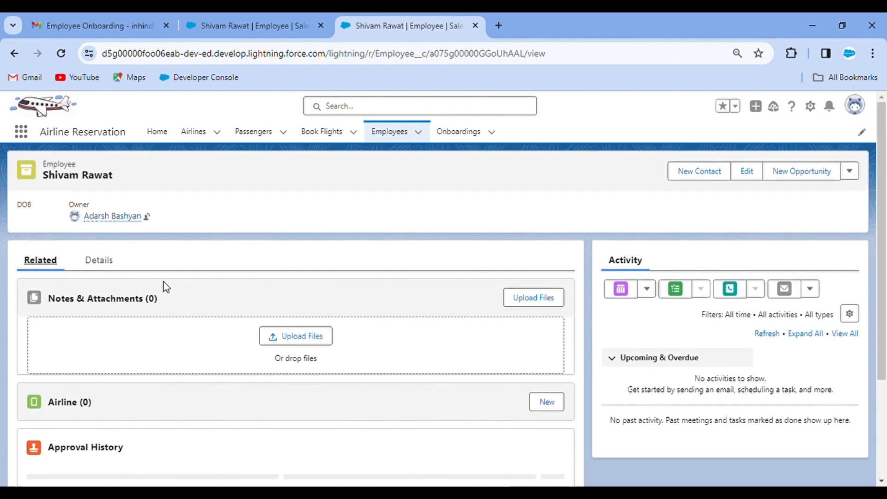
pyautogui.scroll(-3, 207, 356)
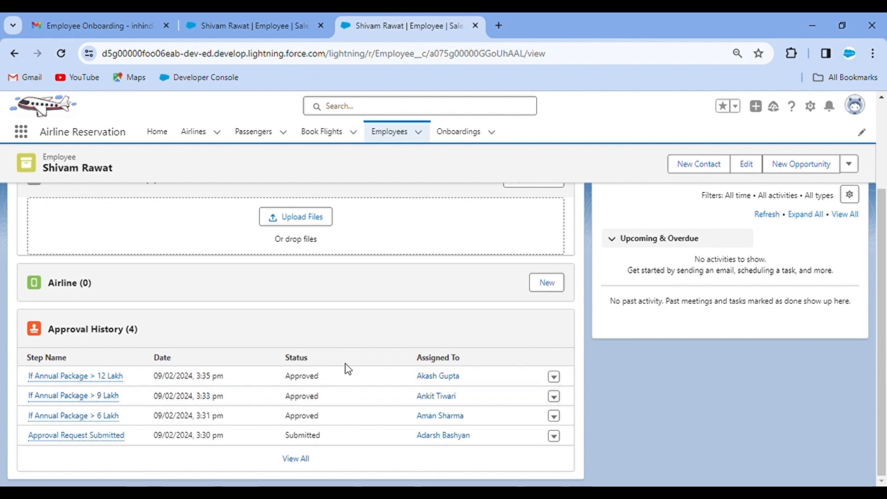
pyautogui.scroll(3, 271, 334)
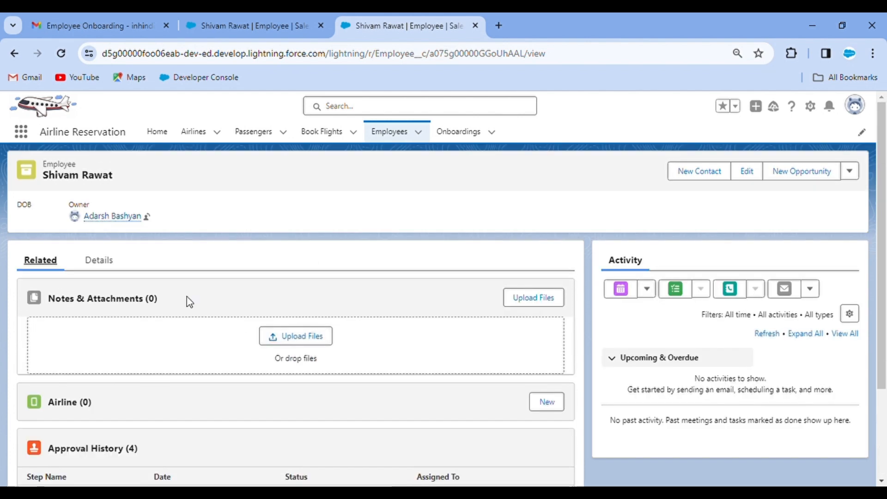
pyautogui.click(106, 261)
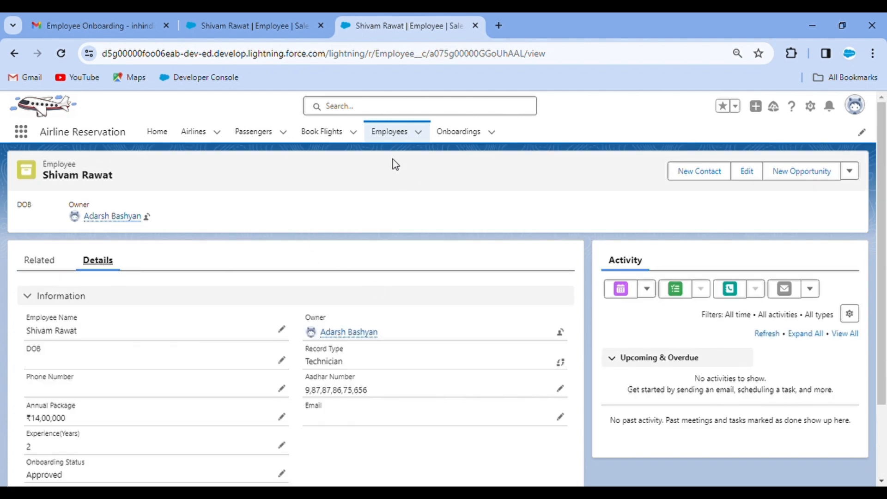